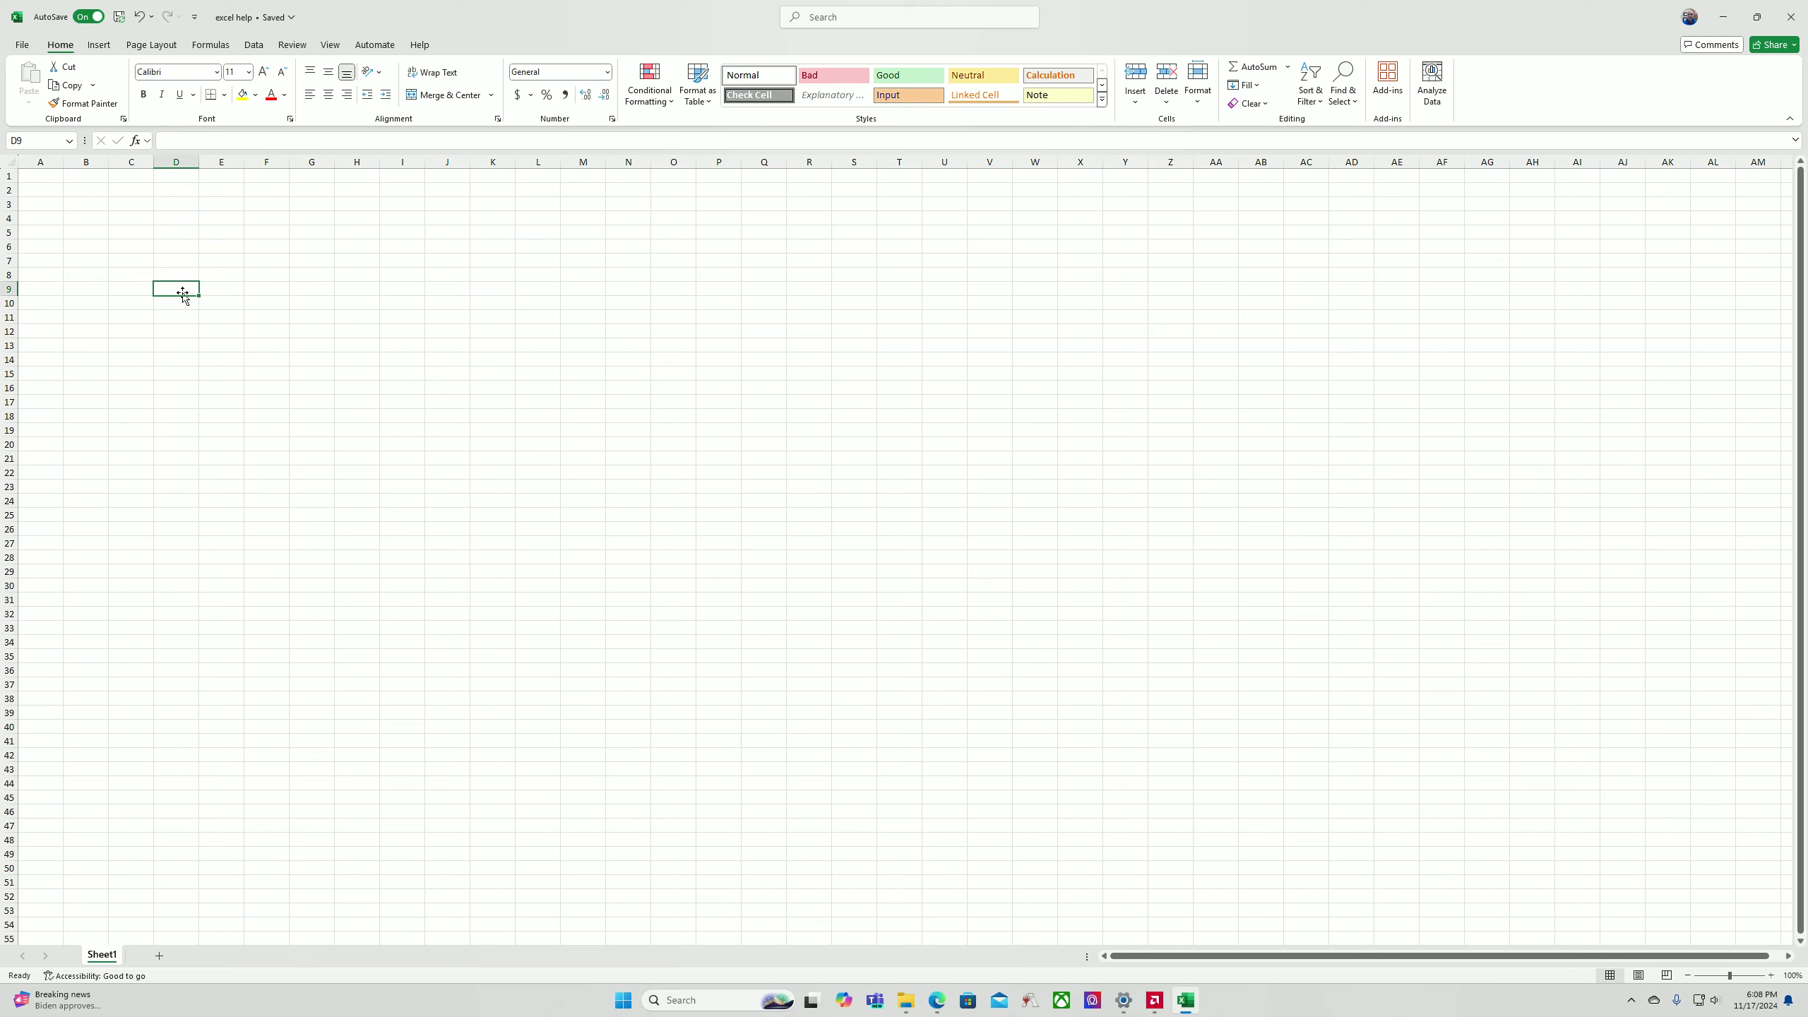
Enter the column headings "Concentrations" in C6 and "Absorbance" in D6.
click(181, 270)
click(177, 249)
text(Absorb)
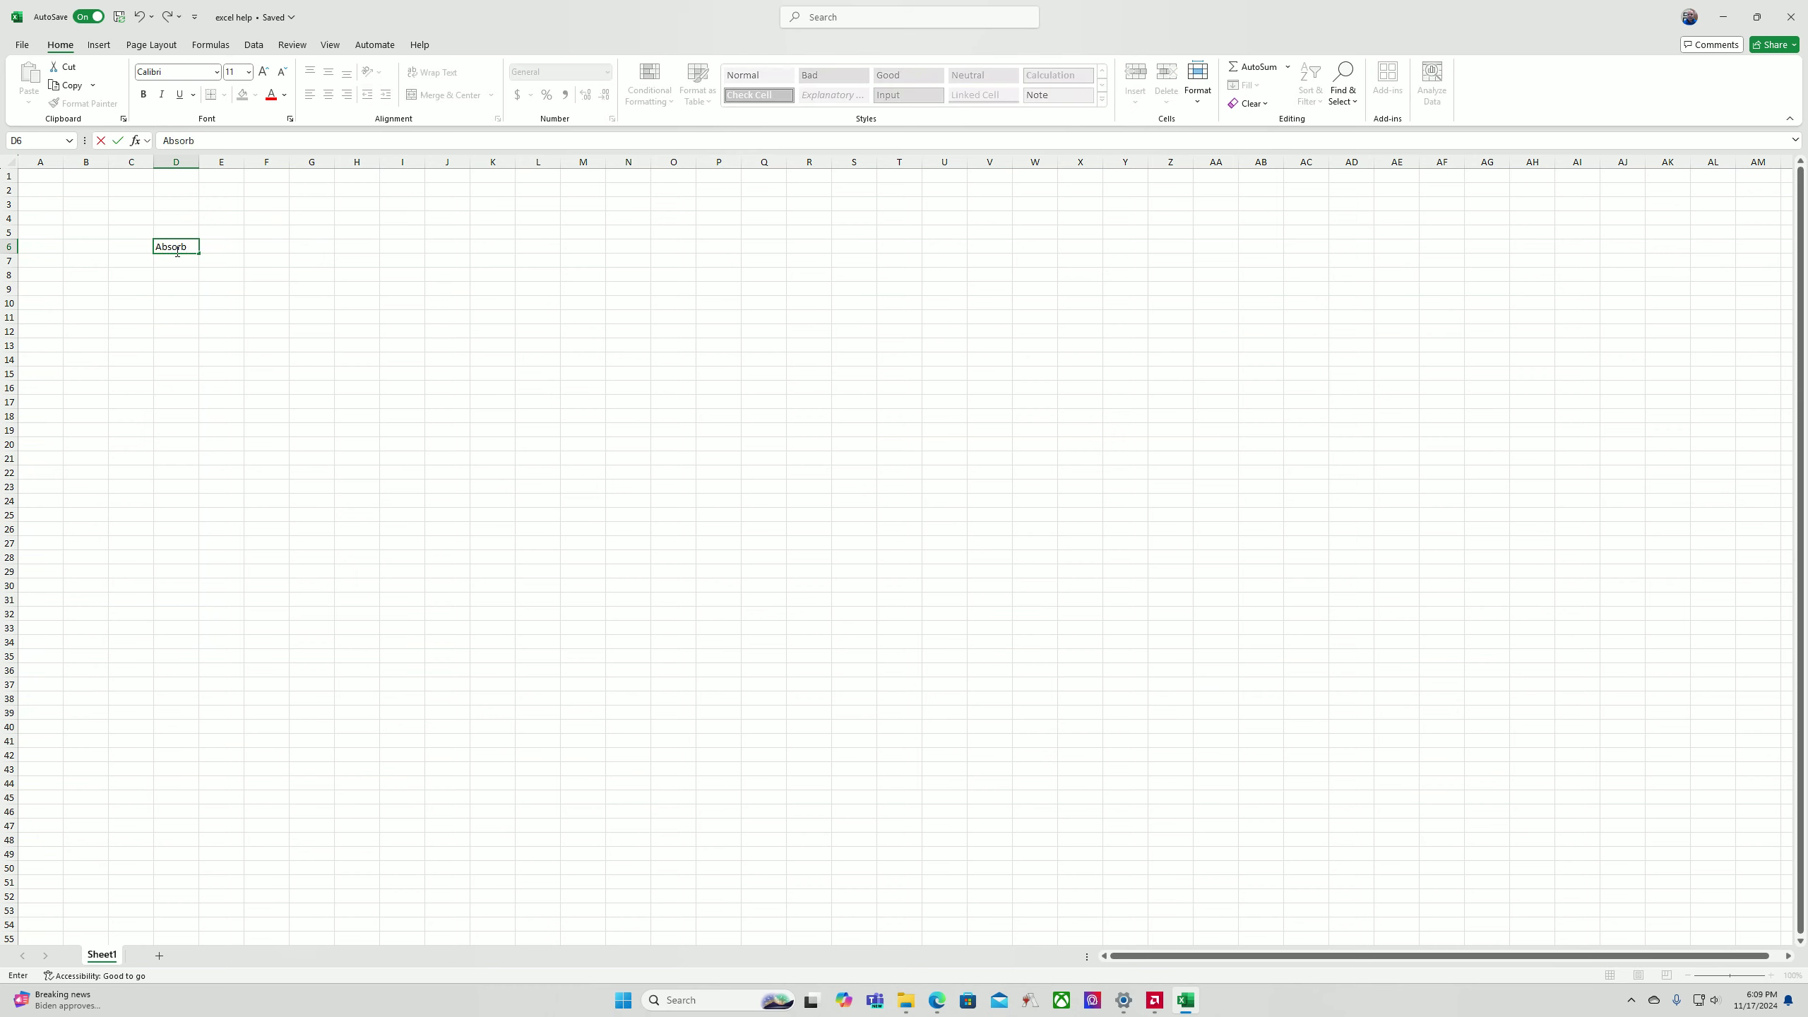
text(ance)
click(133, 251)
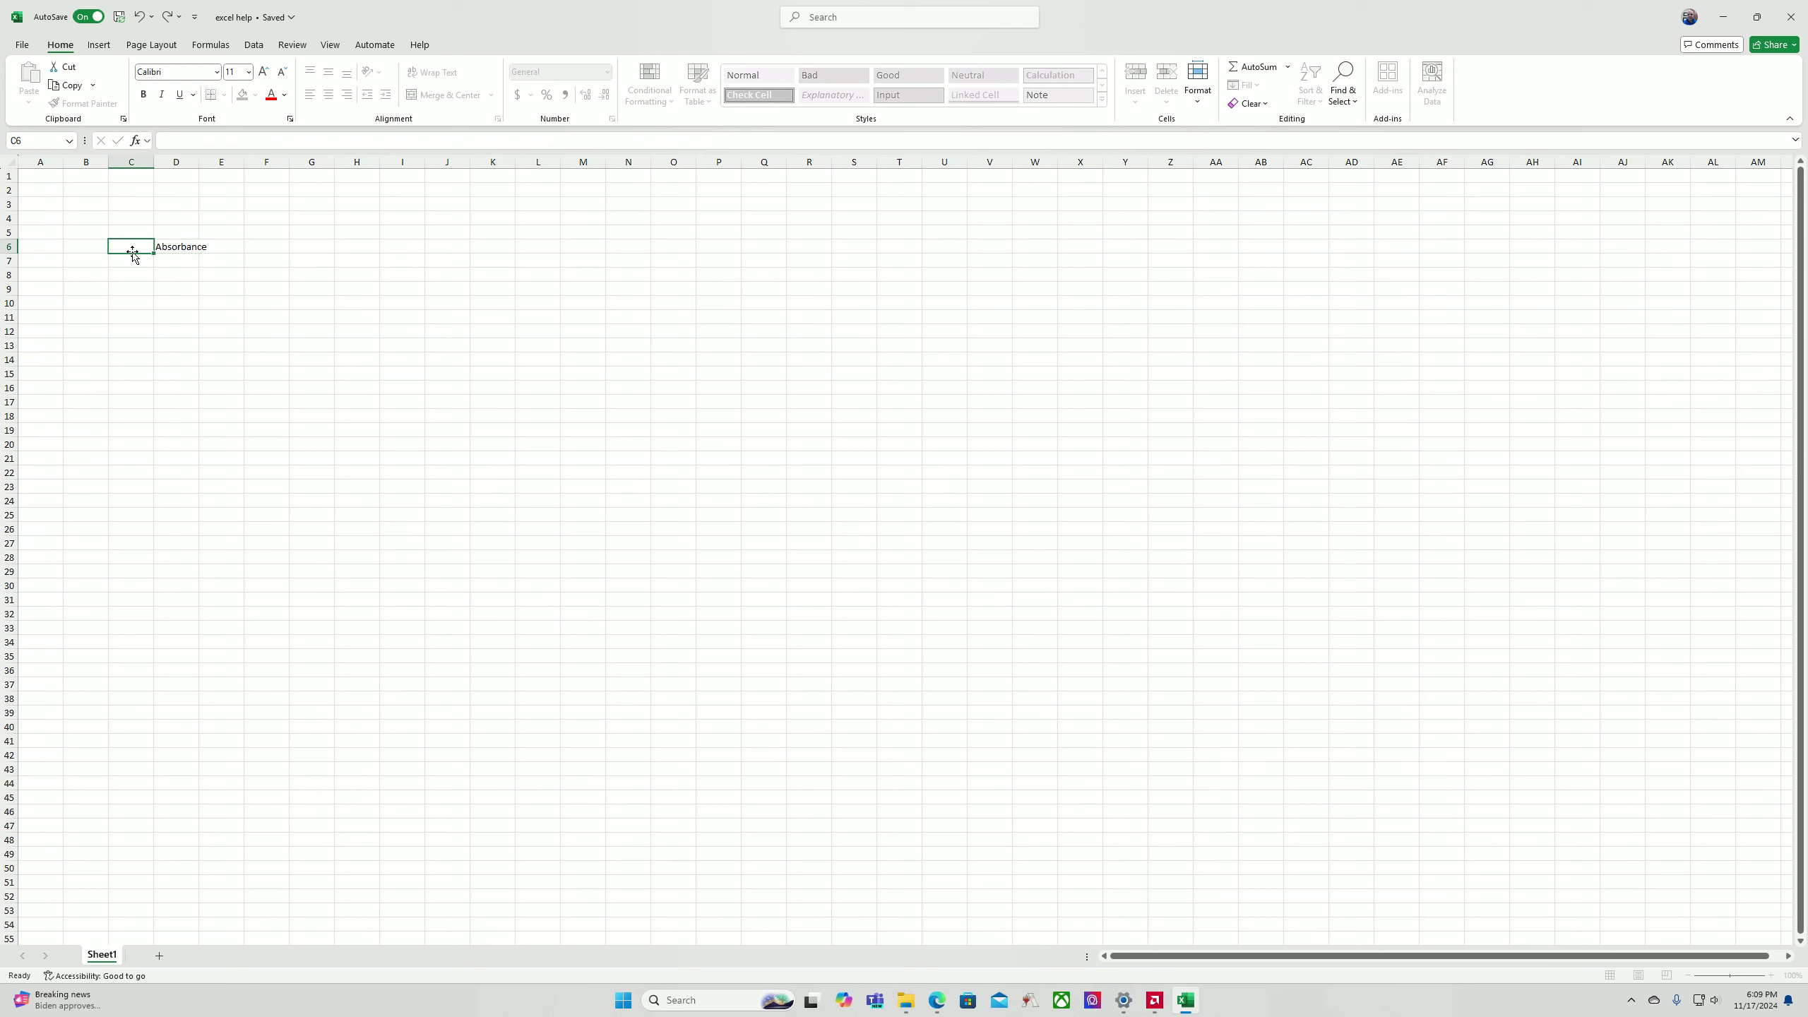
text(Concentrations)
click(195, 286)
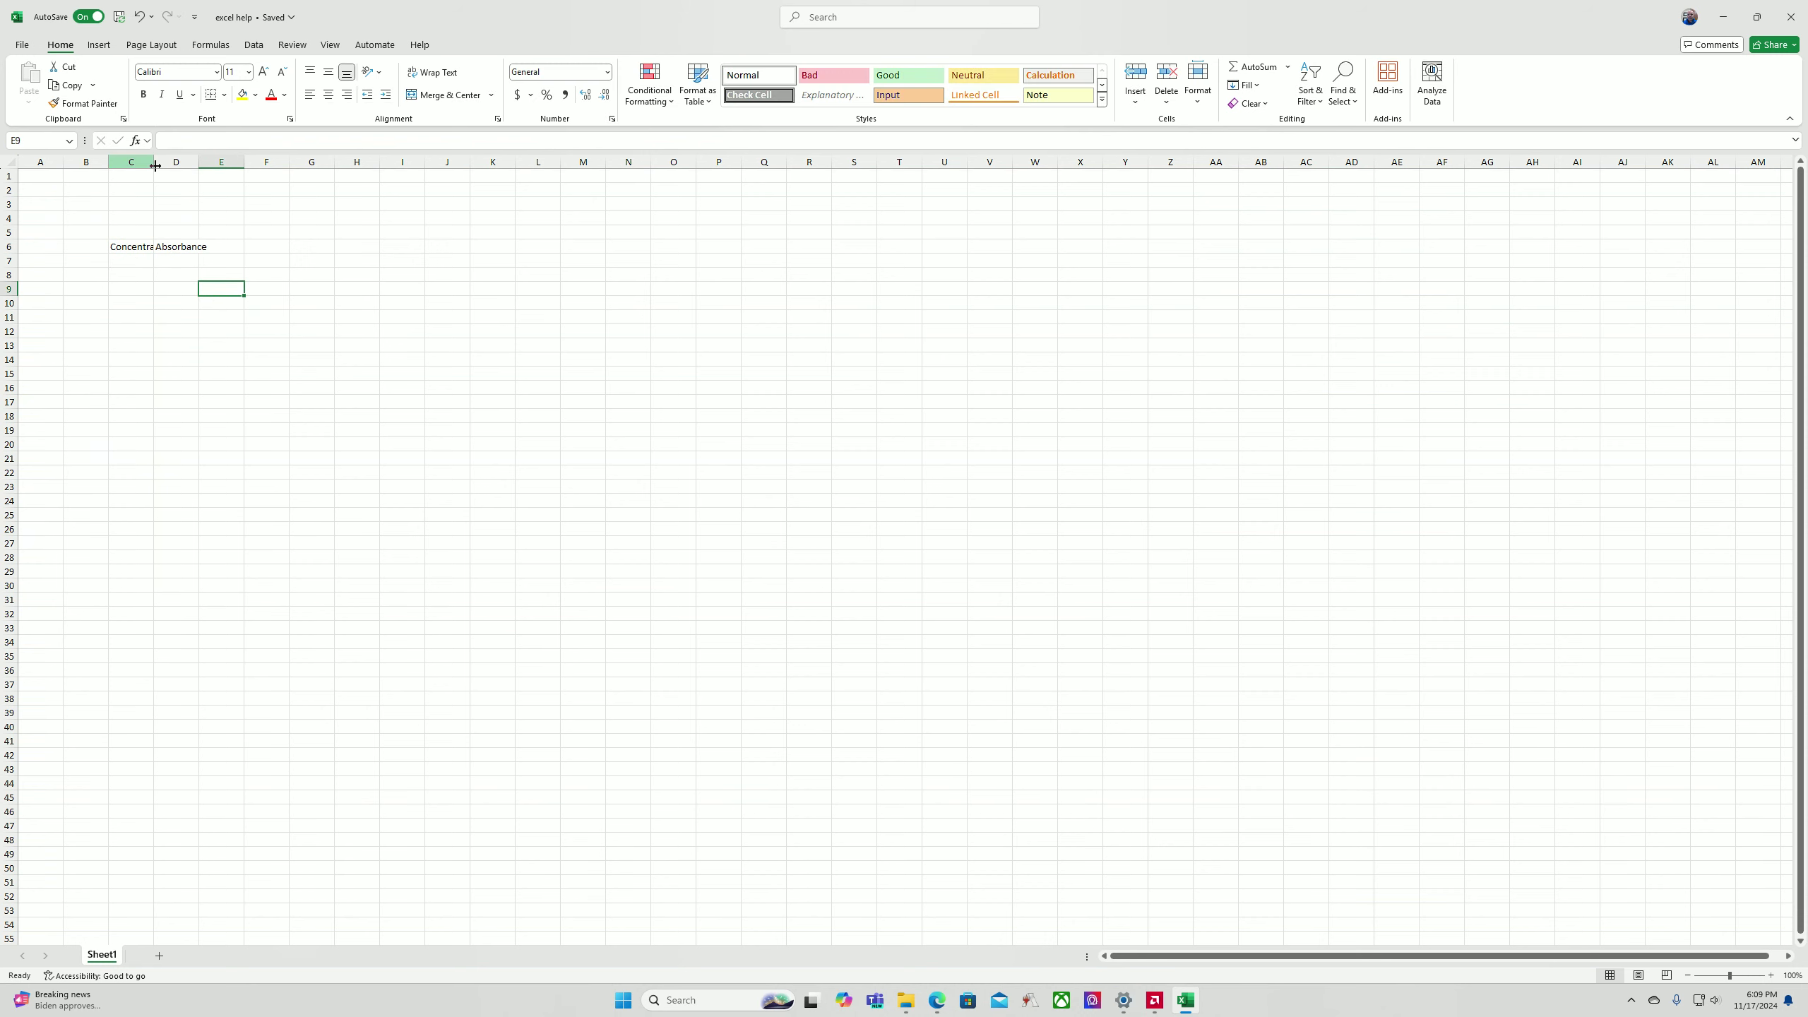
Autofit the widths of columns C and D to their headings.
double_click(155, 163)
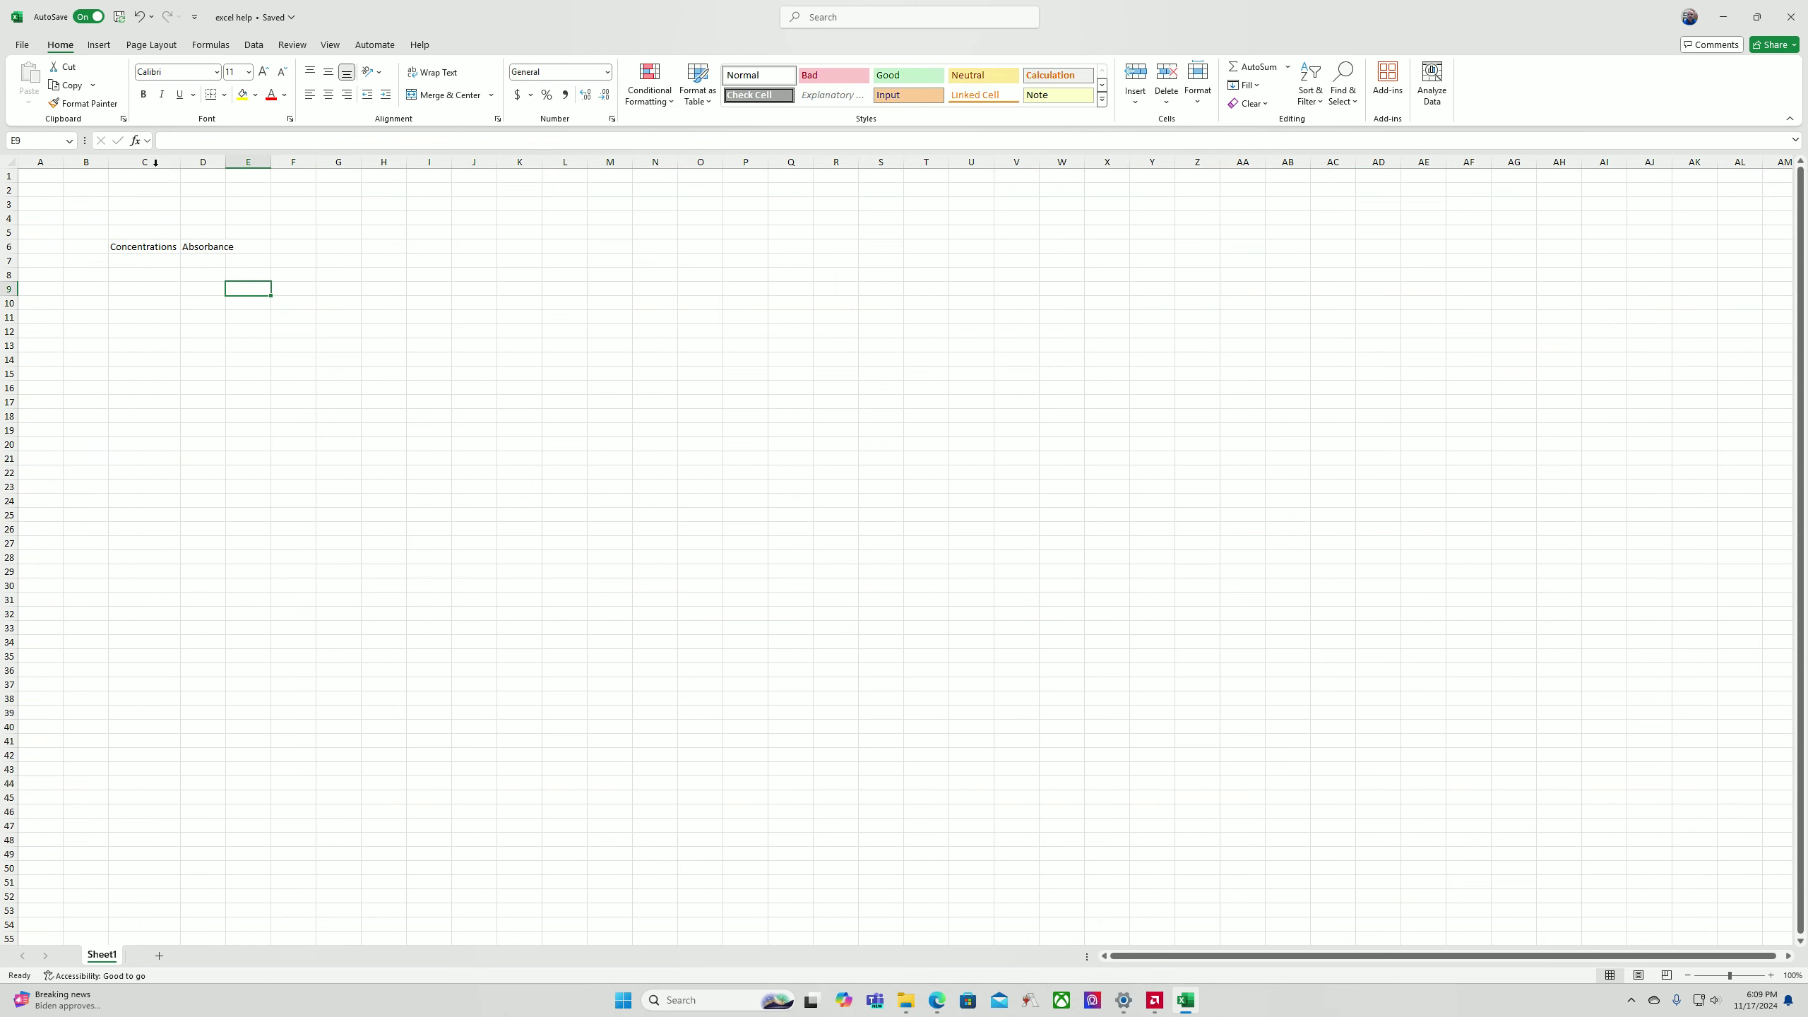
double_click(227, 163)
click(328, 305)
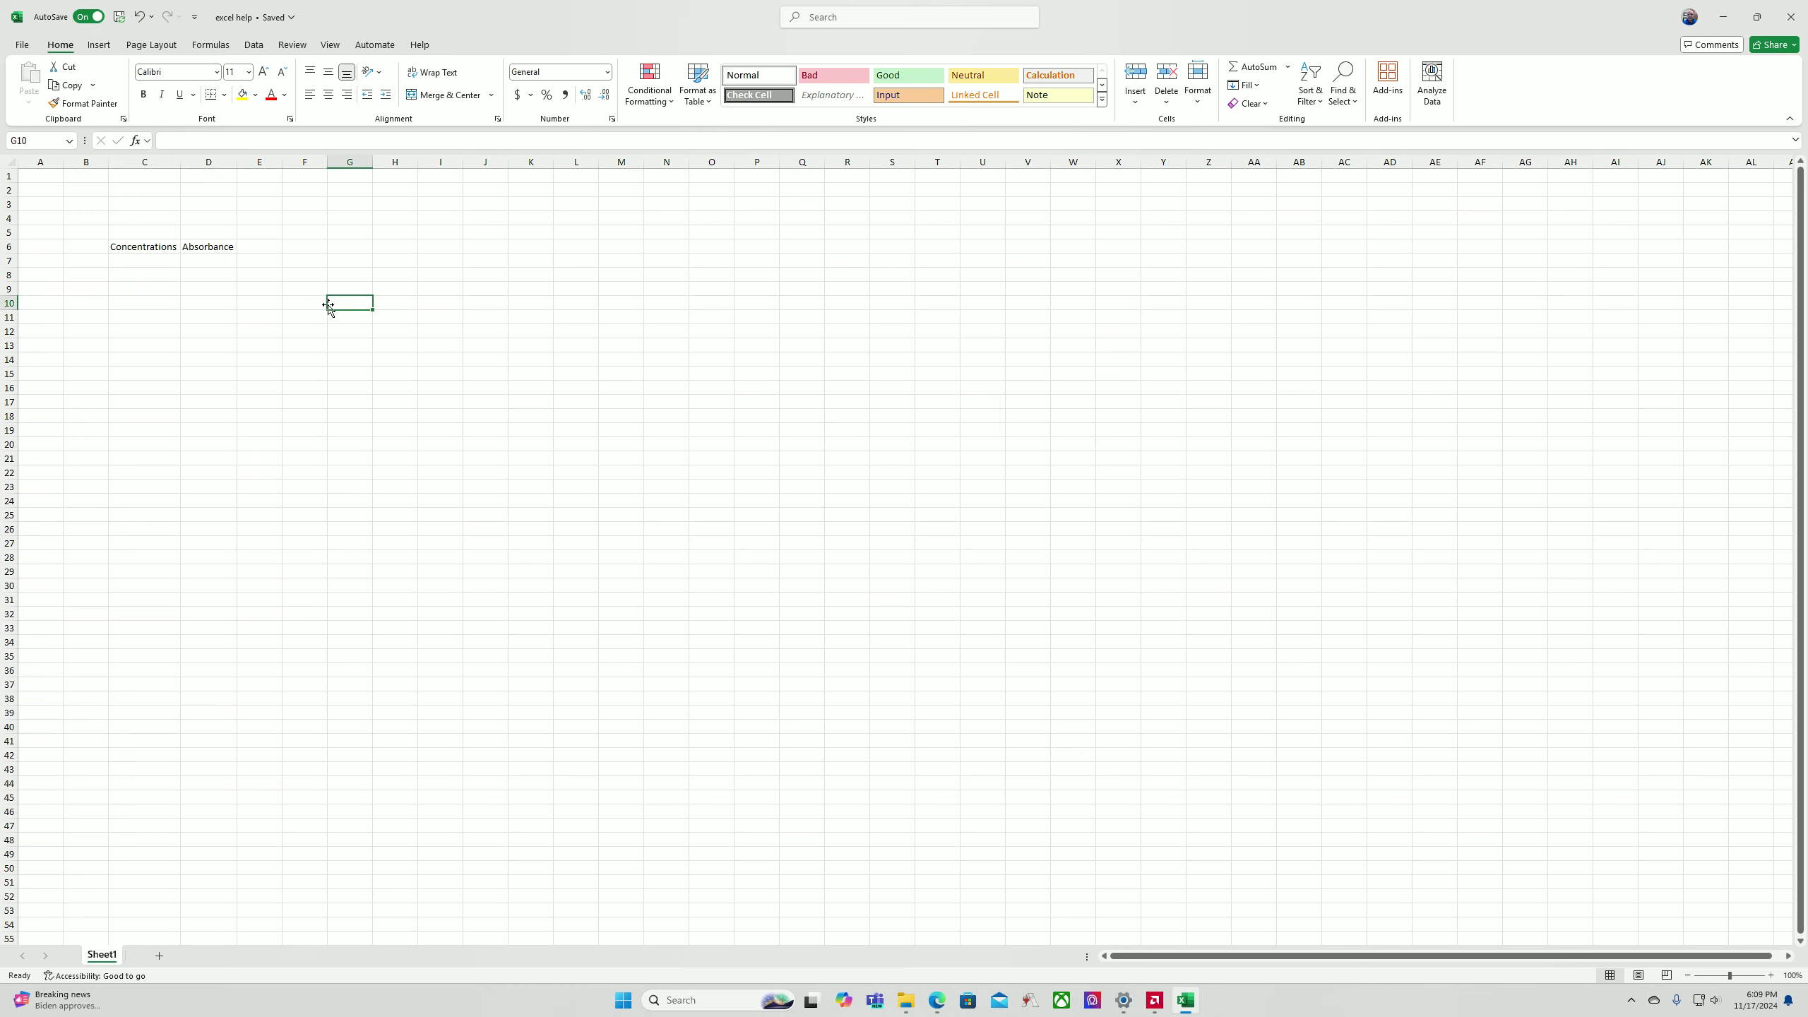
click(142, 247)
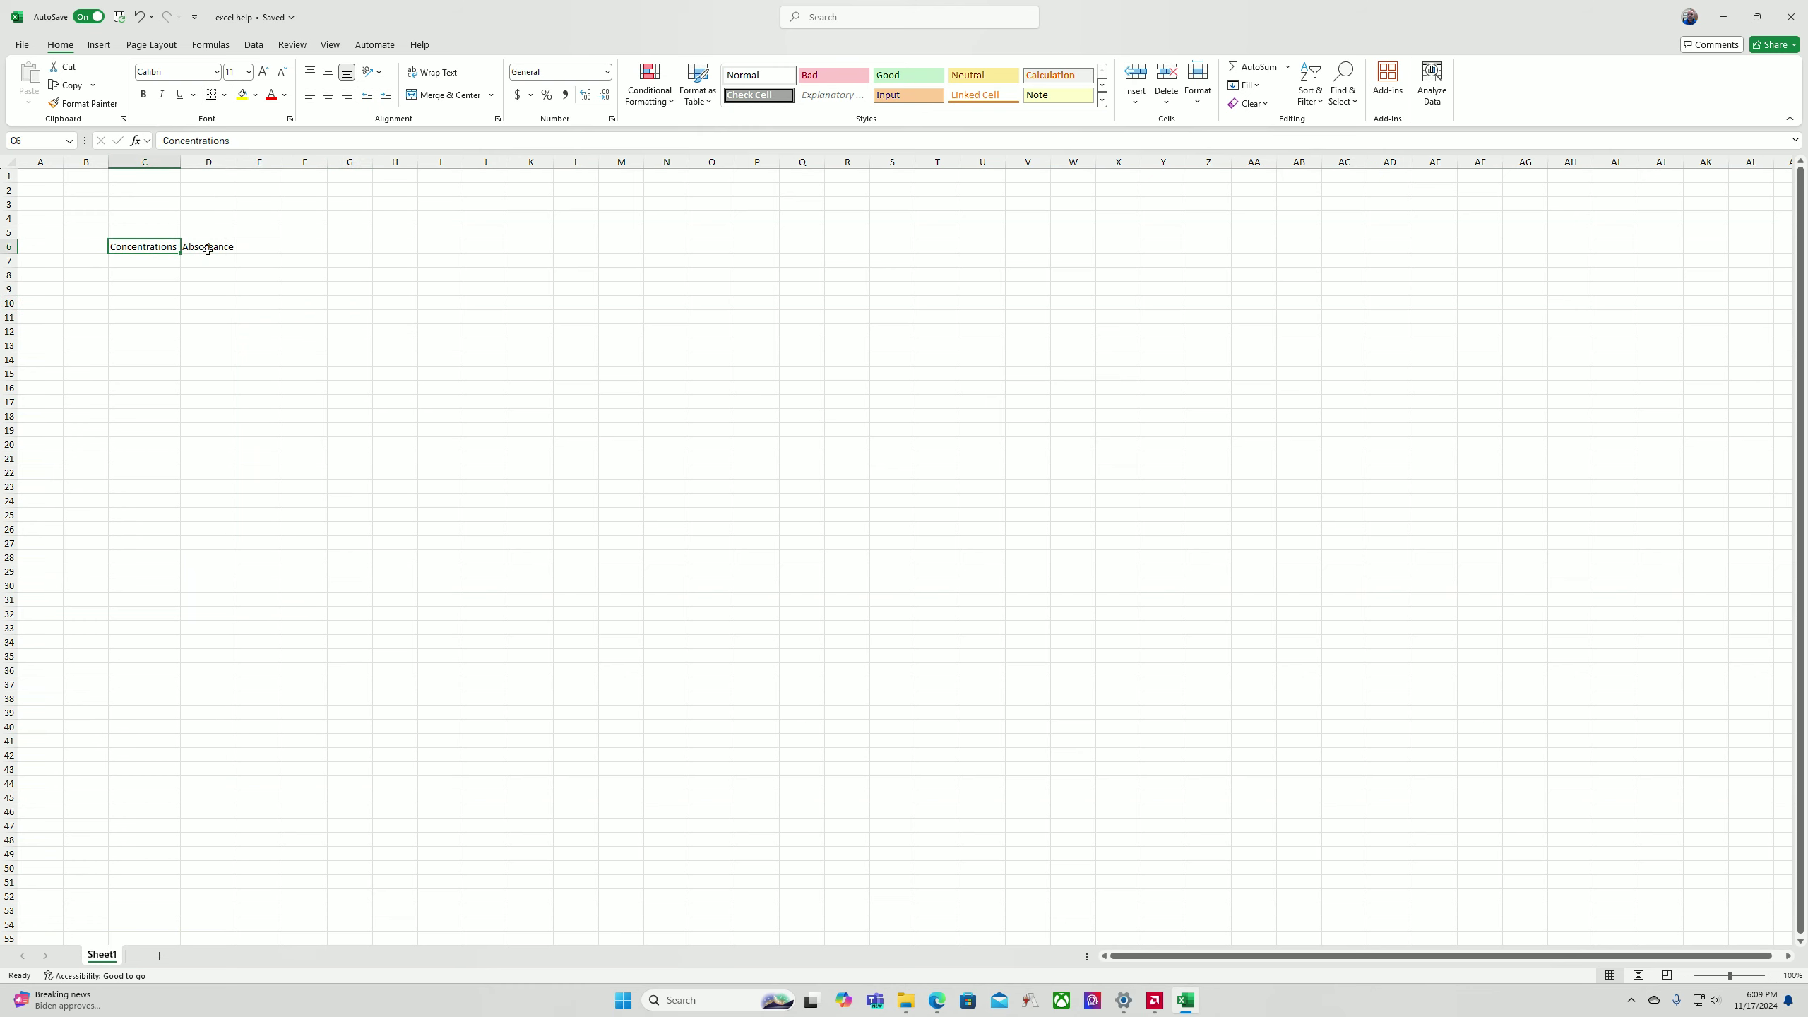
click(304, 261)
click(153, 247)
click(189, 234)
click(190, 245)
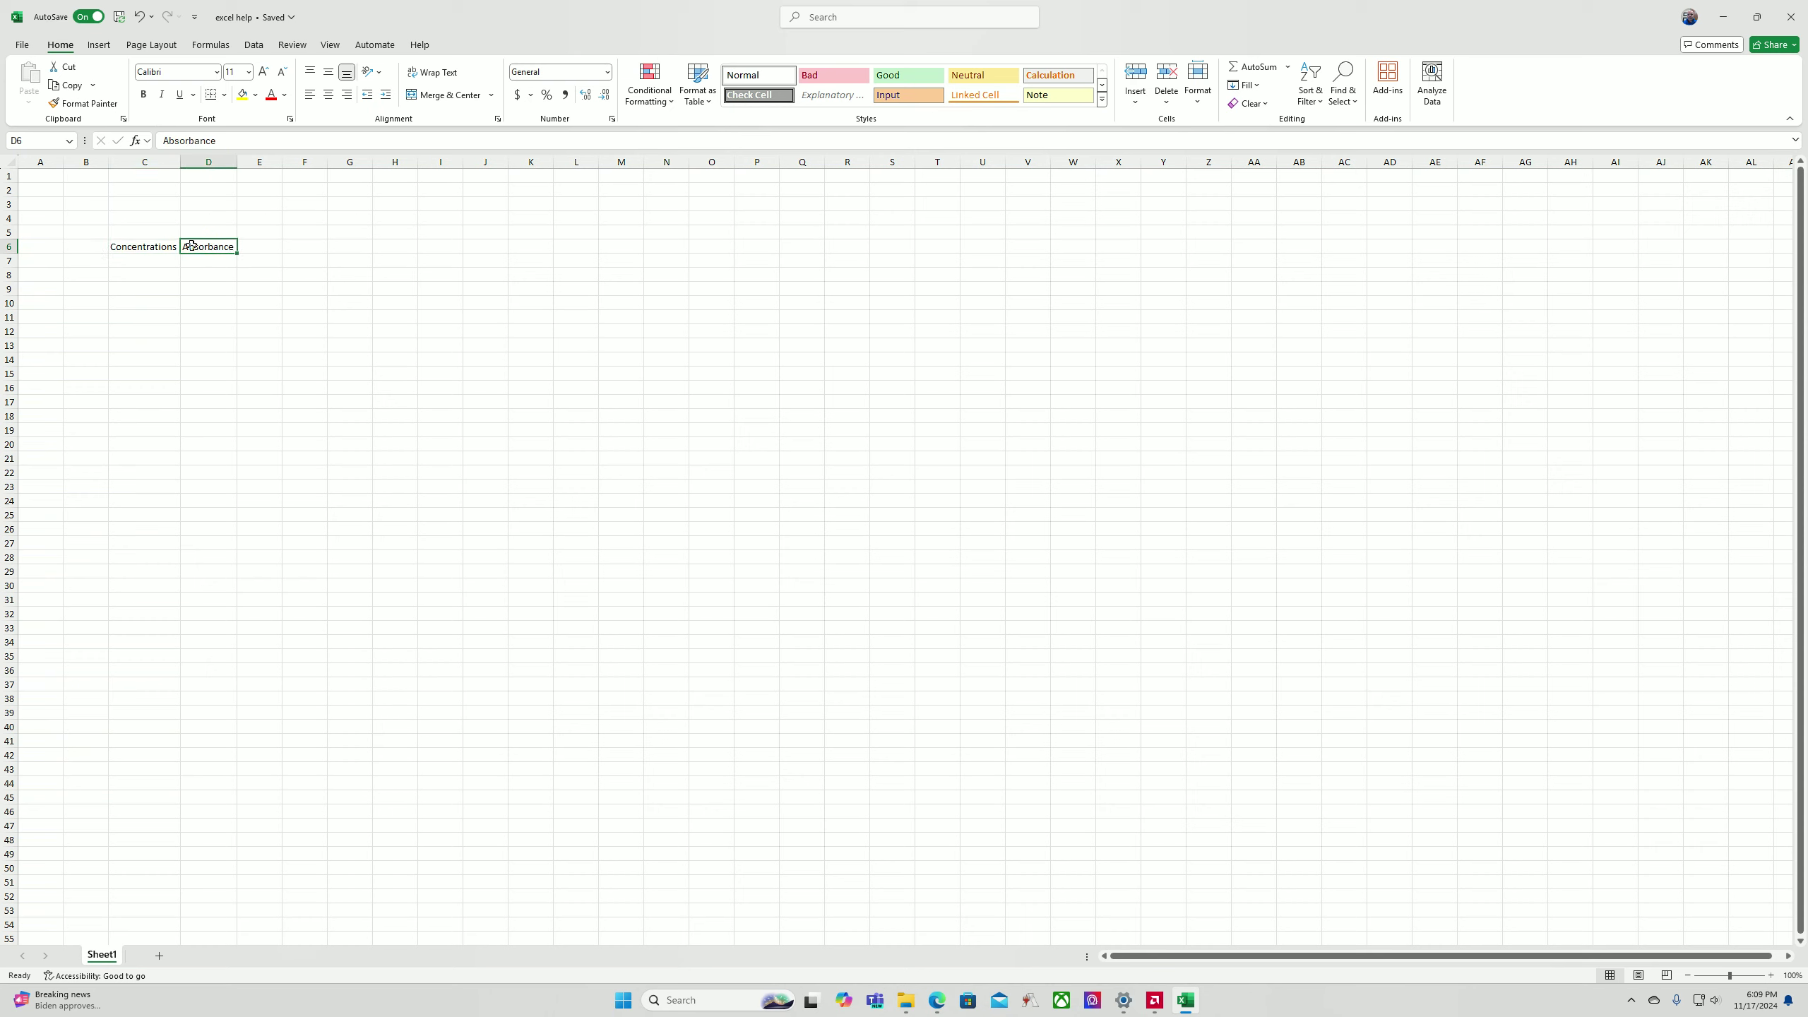
click(148, 246)
click(189, 245)
click(153, 246)
click(189, 247)
Change the heading in C6 to "Concentrations/M" and widen column C to fit it.
click(170, 246)
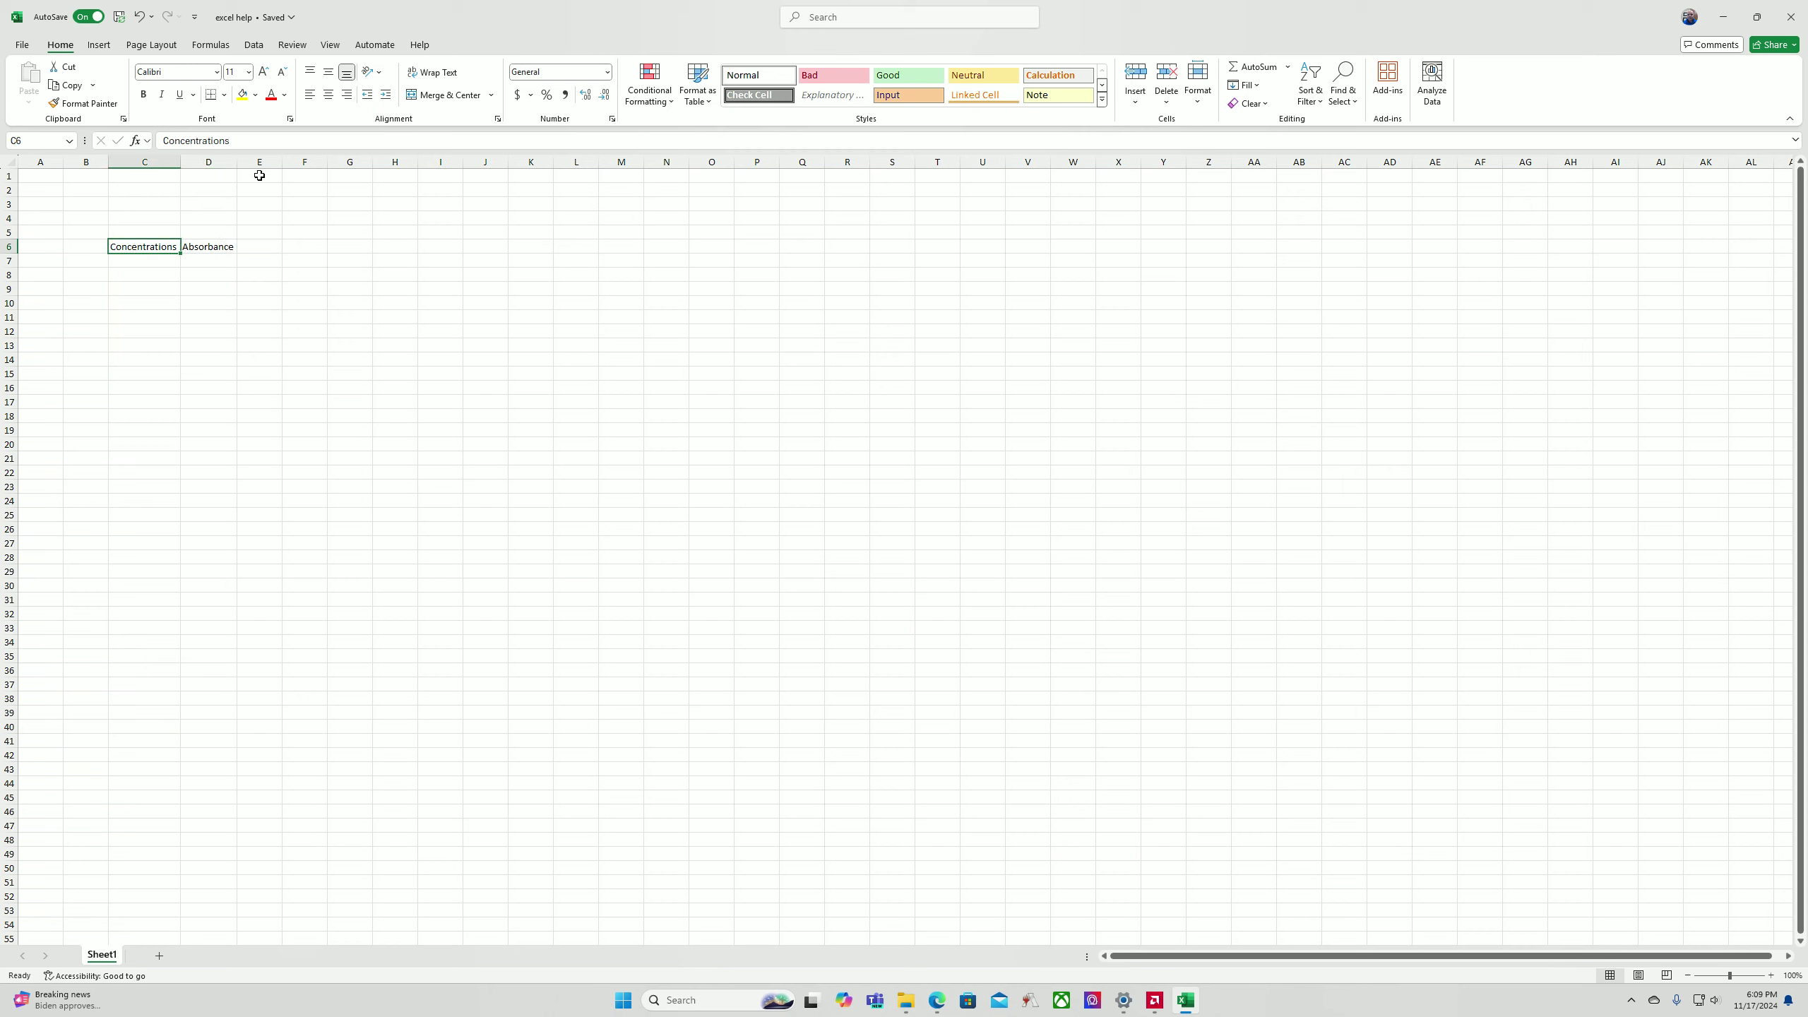
click(253, 147)
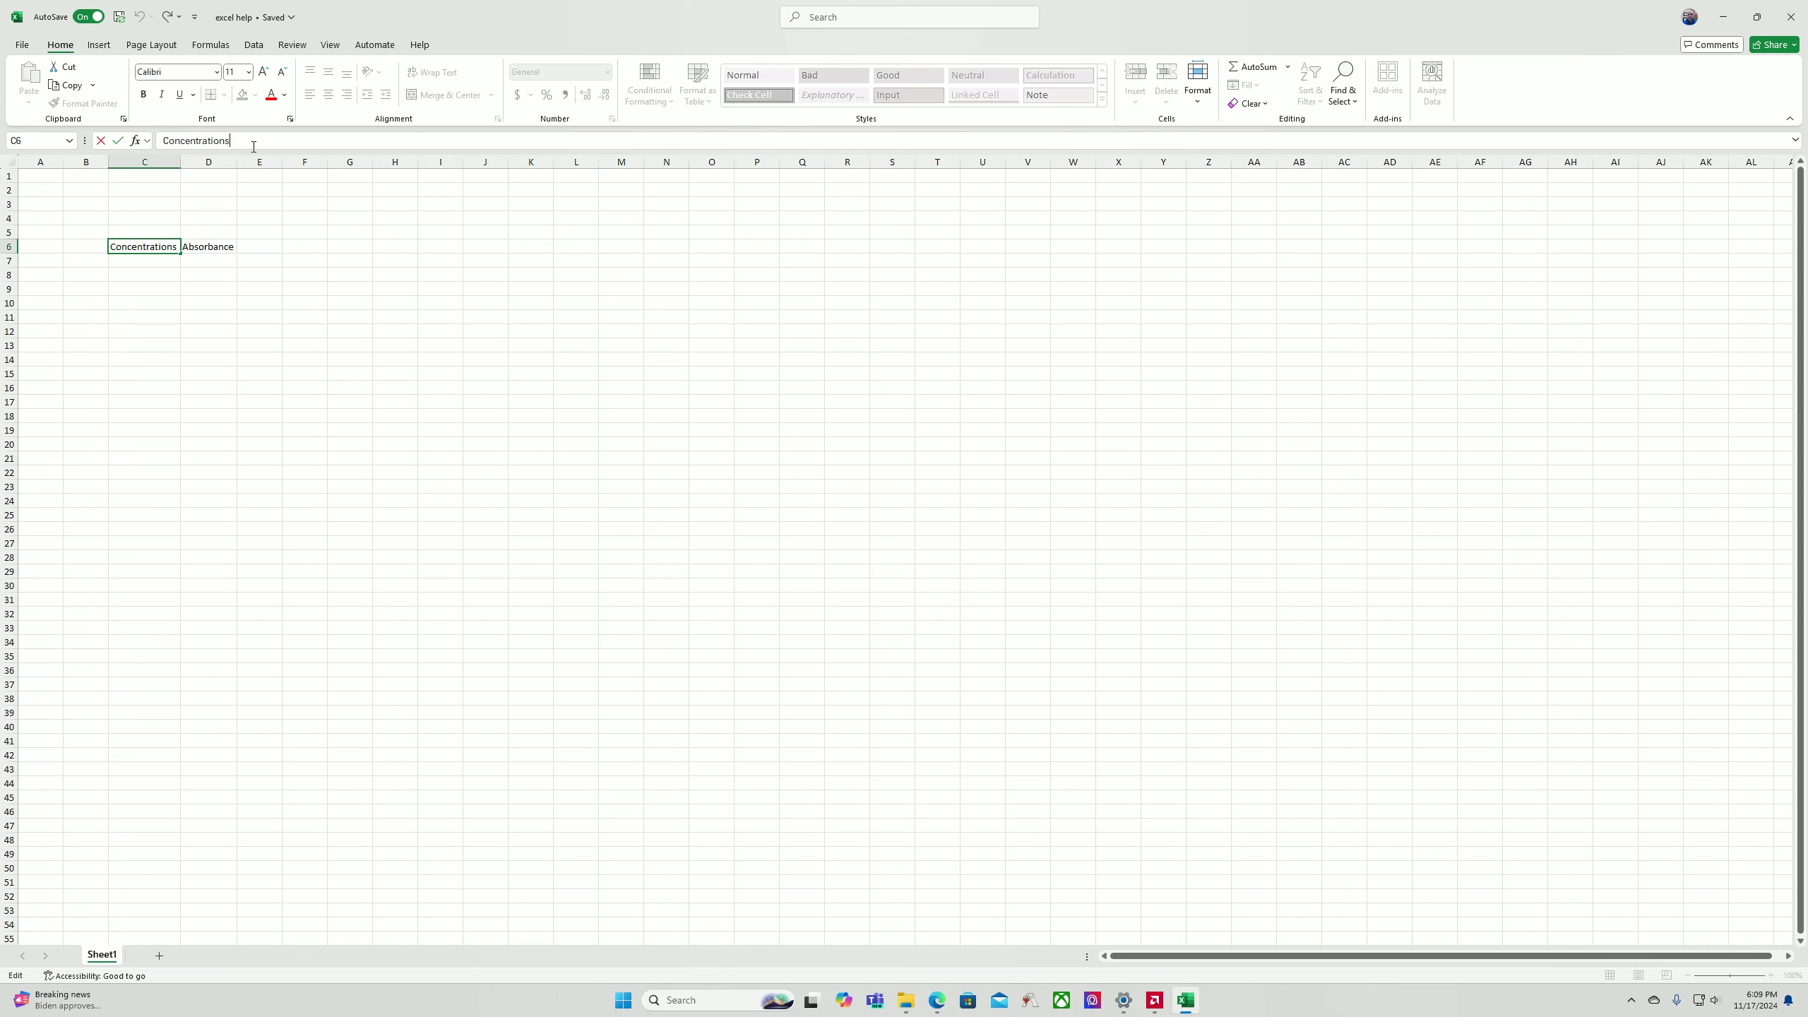
text(/)
click(271, 258)
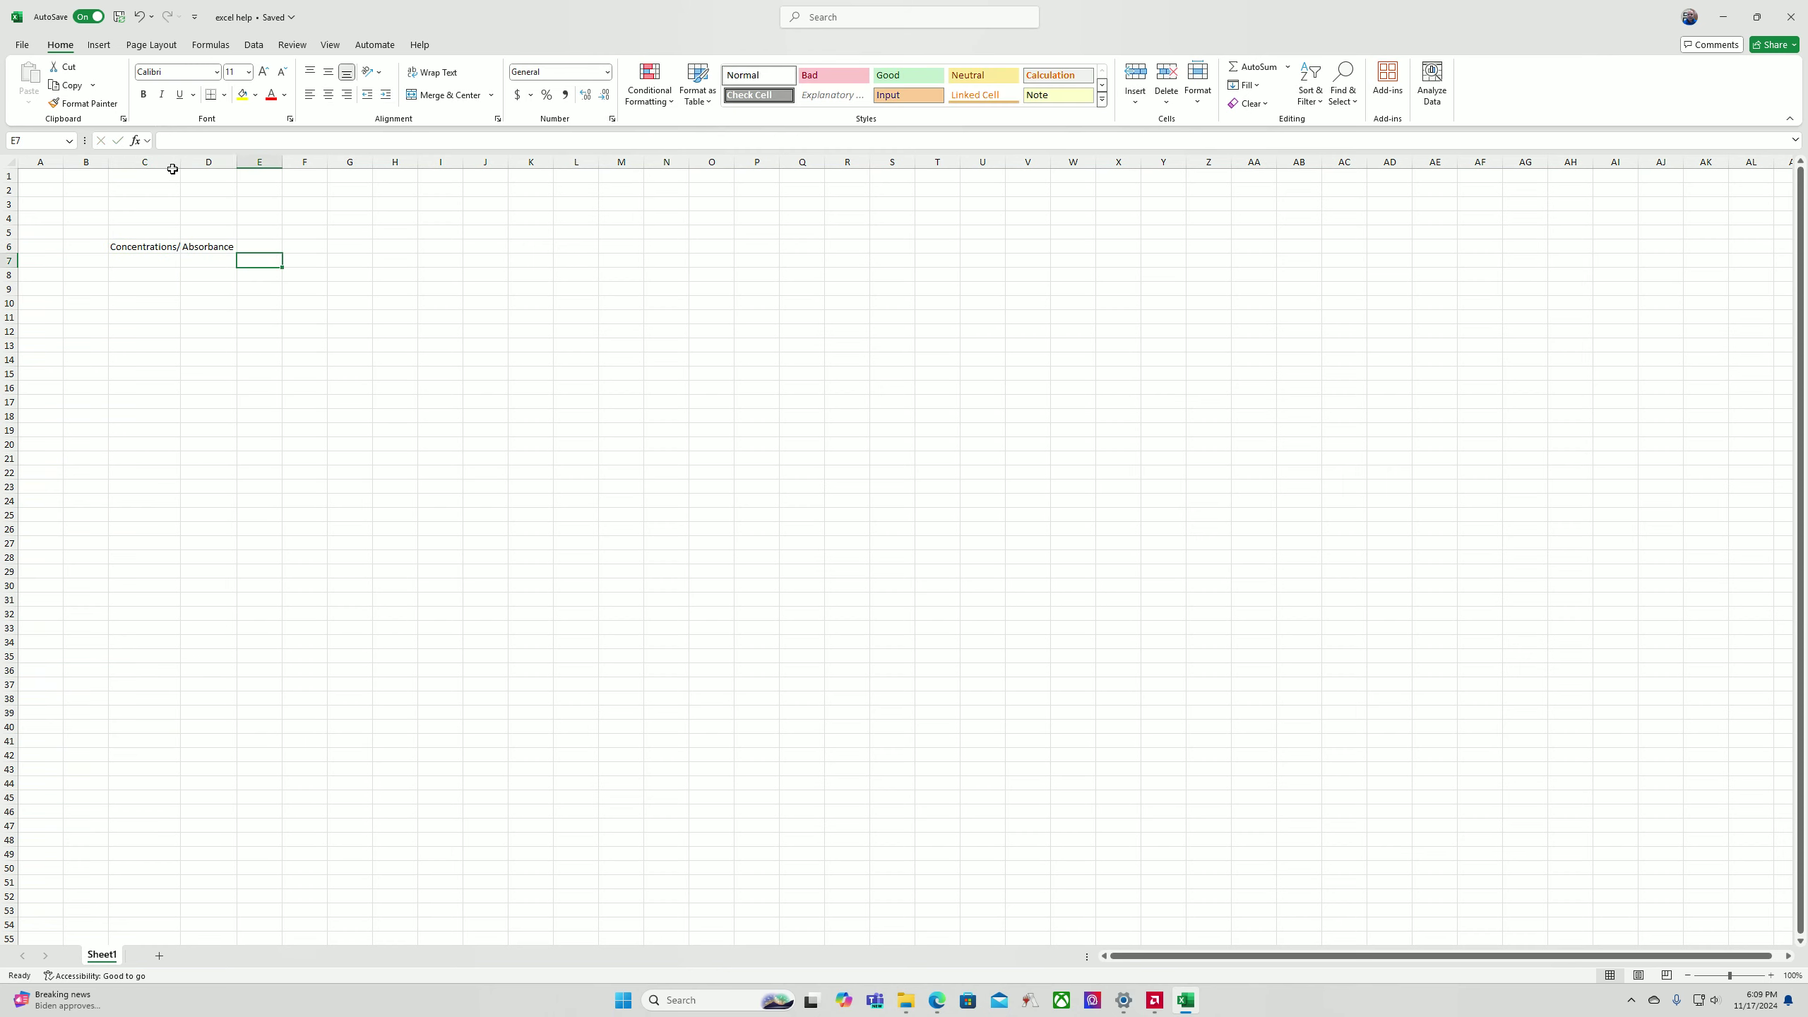
drag(180, 163, 194, 162)
Enter the concentrations 0.12, 0.15, 0.18 and 0.25 in cells C7 to C10.
click(157, 261)
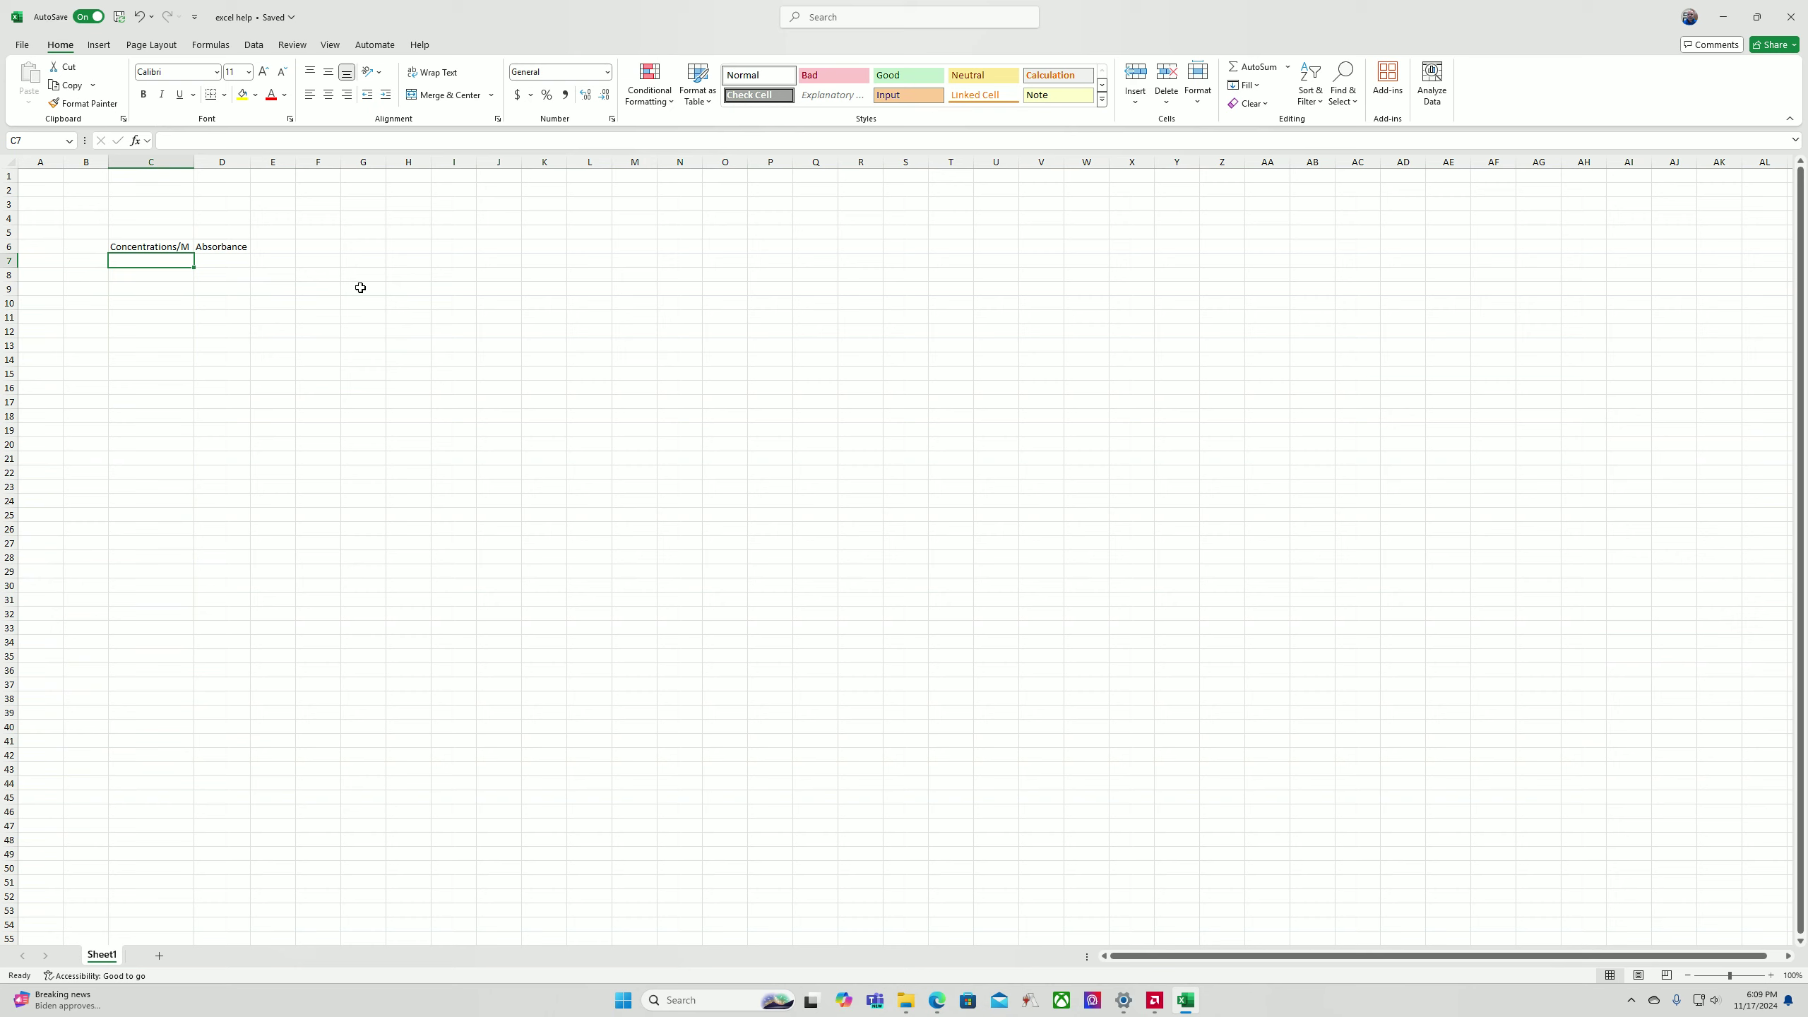
text(0)
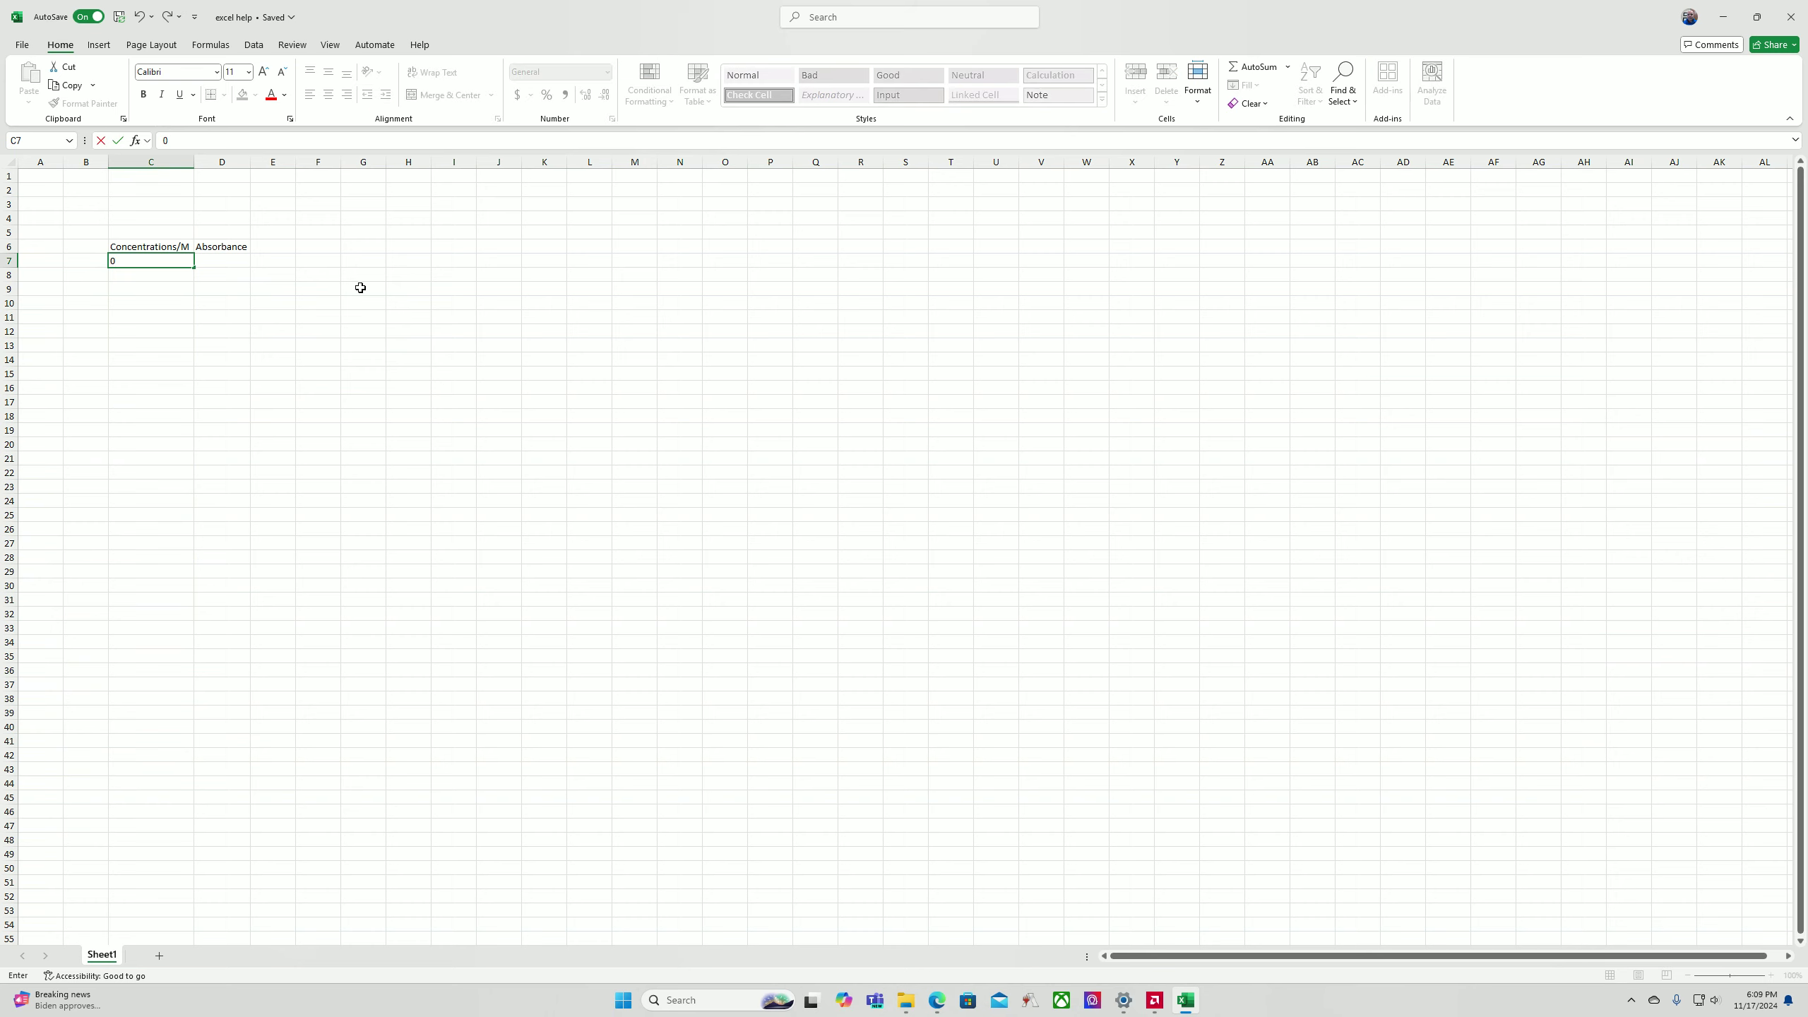
text(.12)
key(Return)
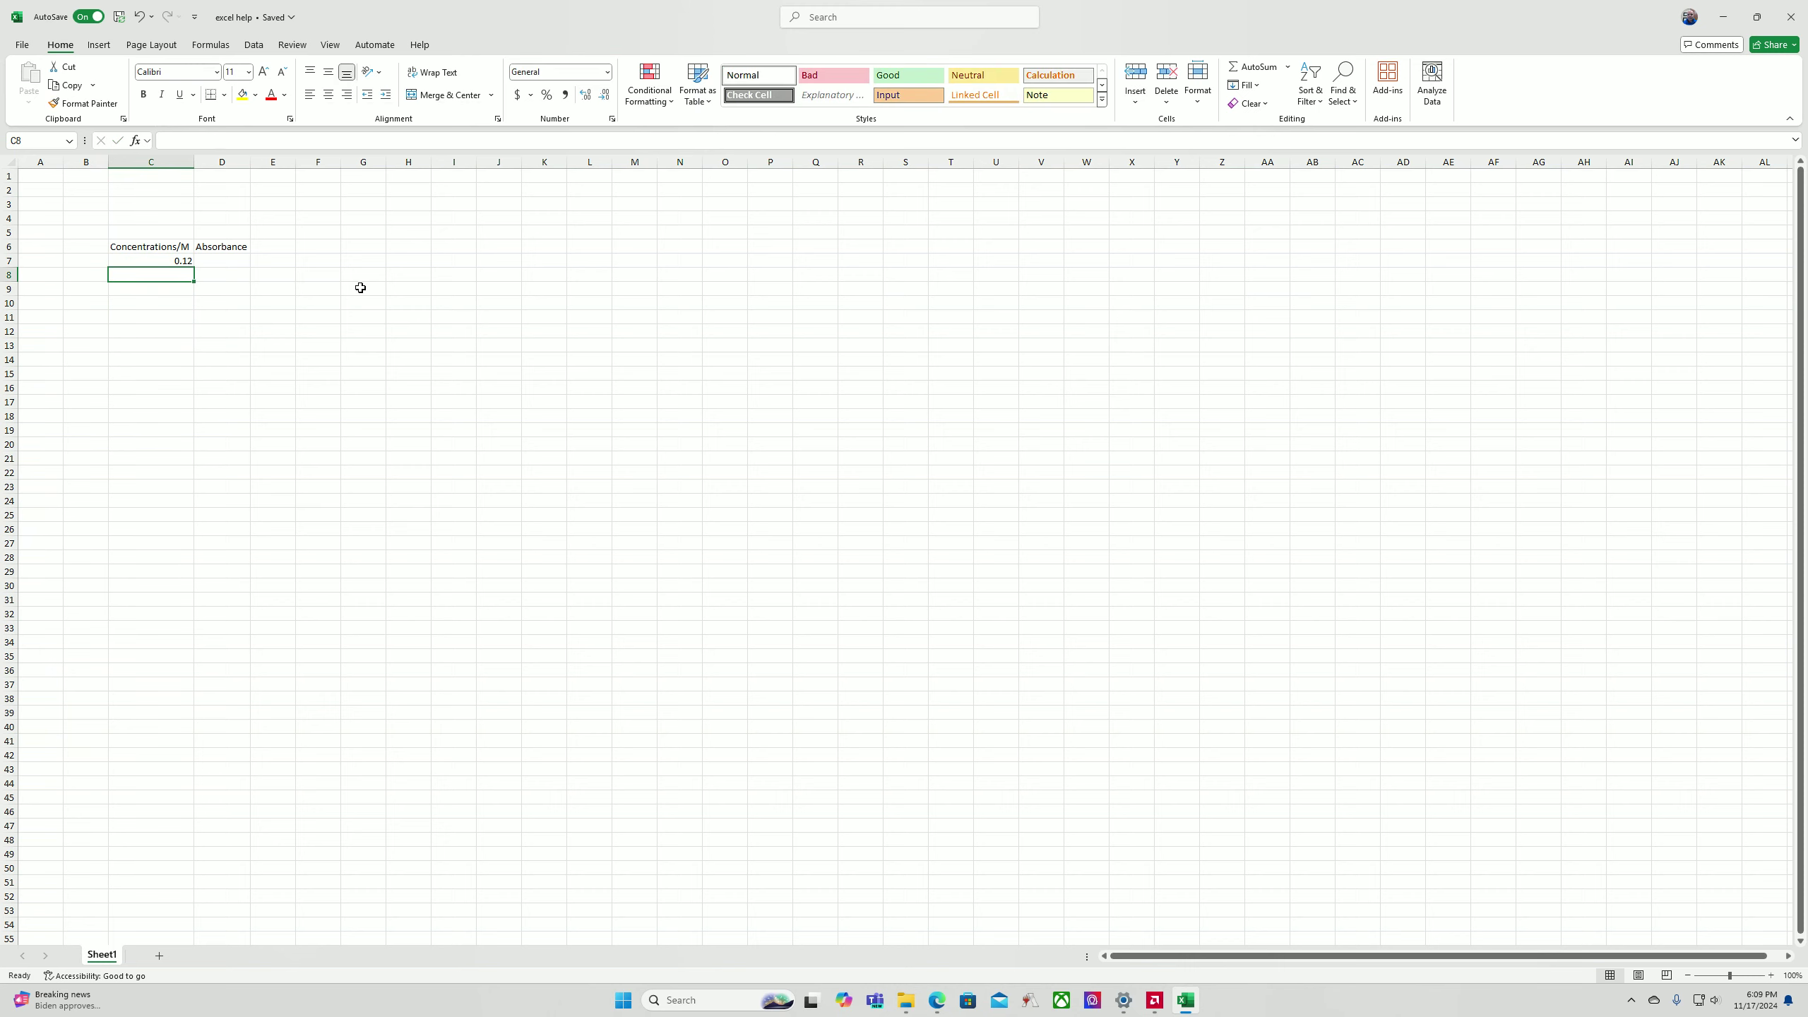
text(0.15)
key(Return)
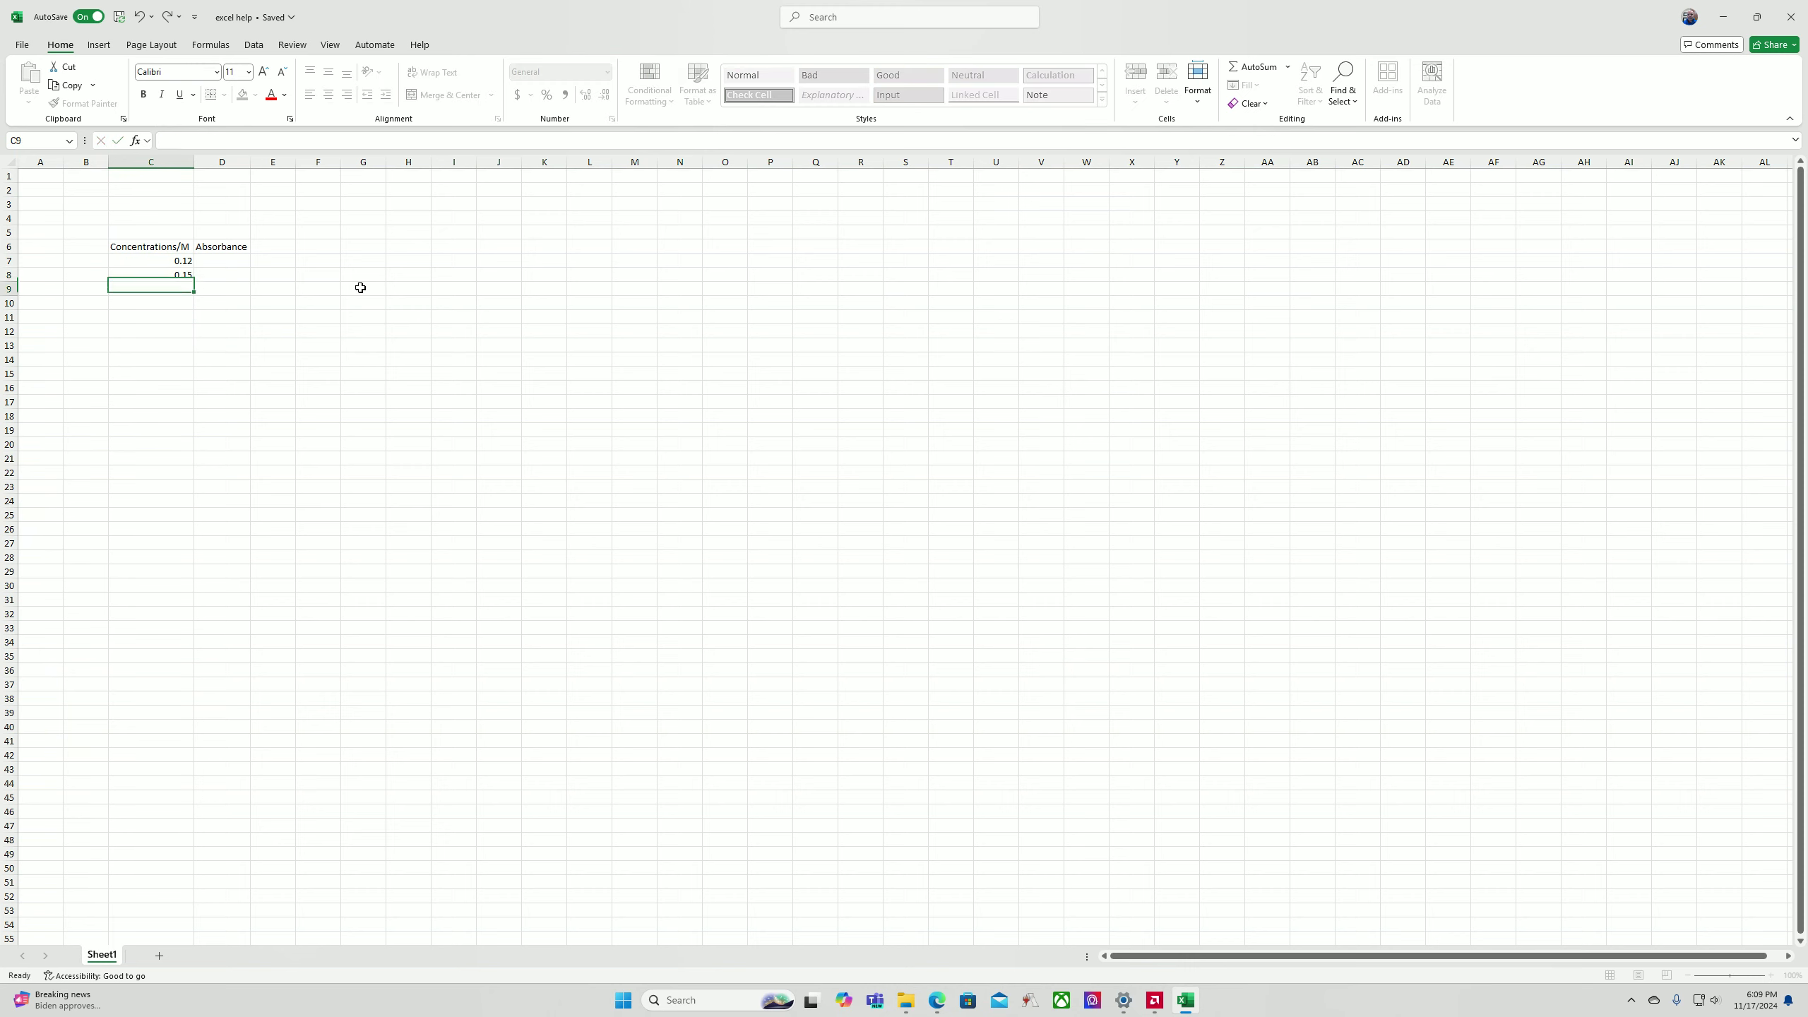
text(0.18)
key(Return)
text(0.25)
key(Return)
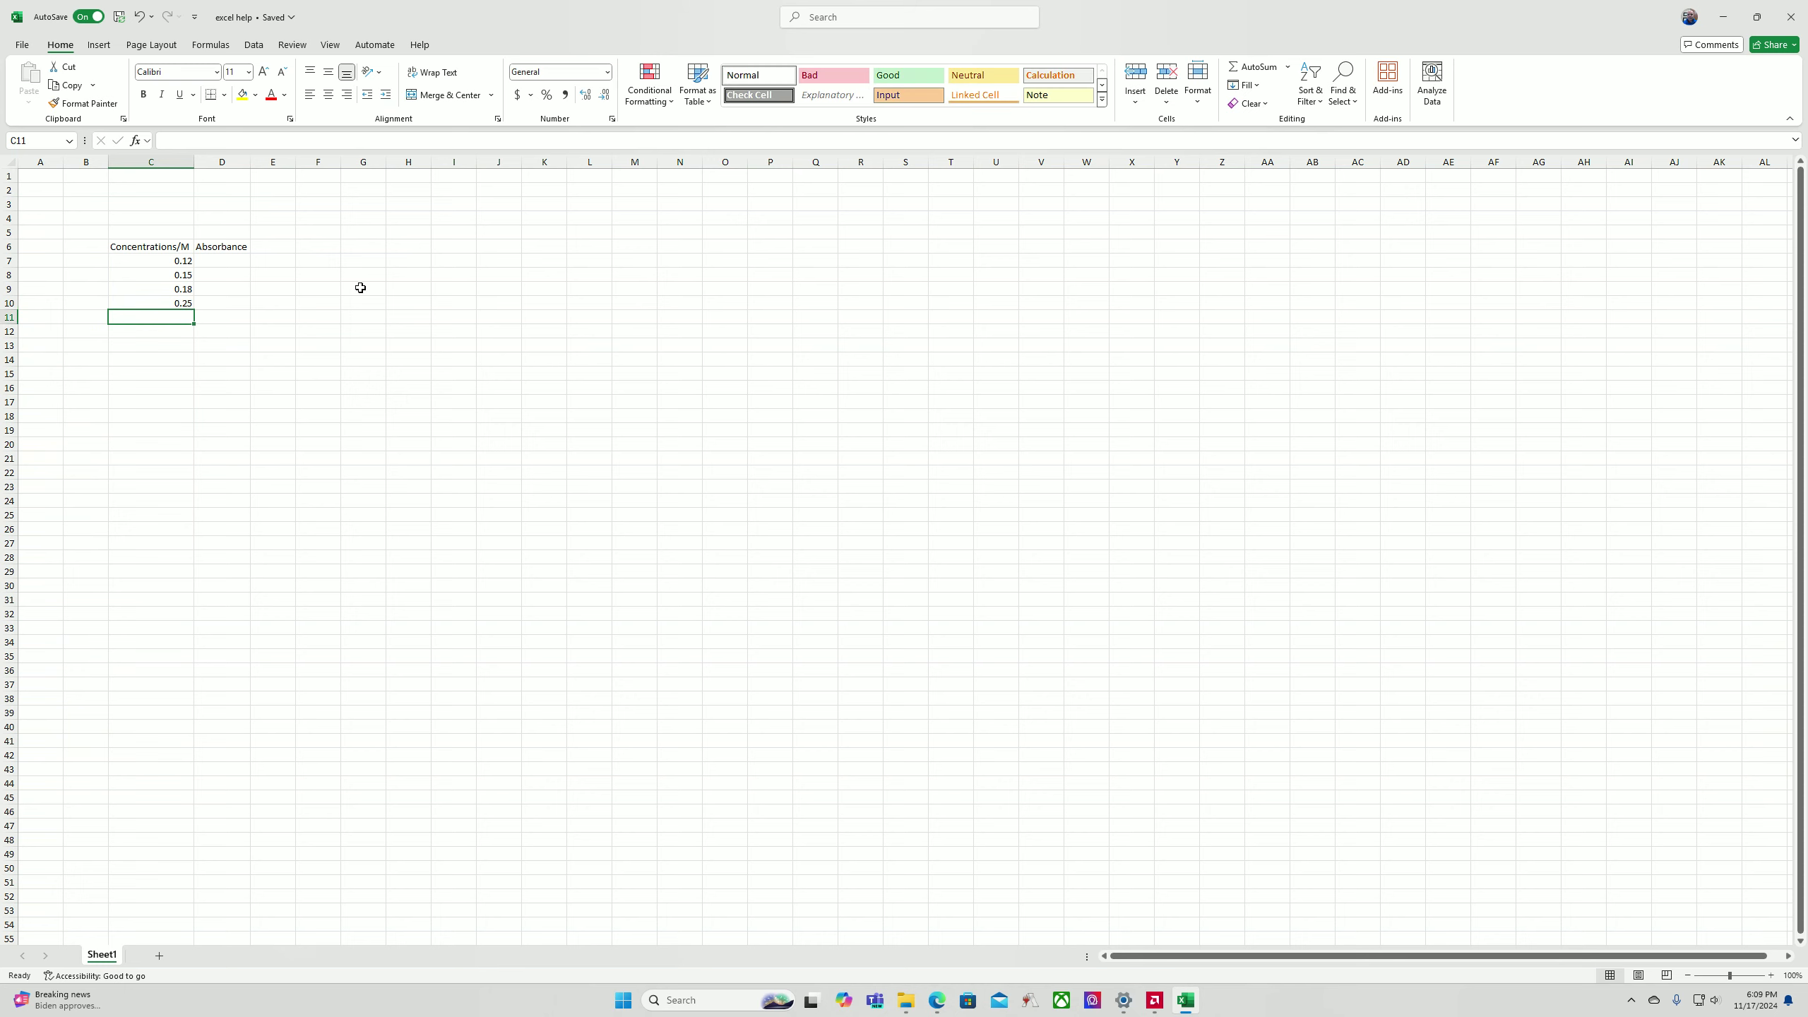
Enter the absorbance values 0.5, 0.6 and 0.41 in cells D7 to D9.
click(238, 263)
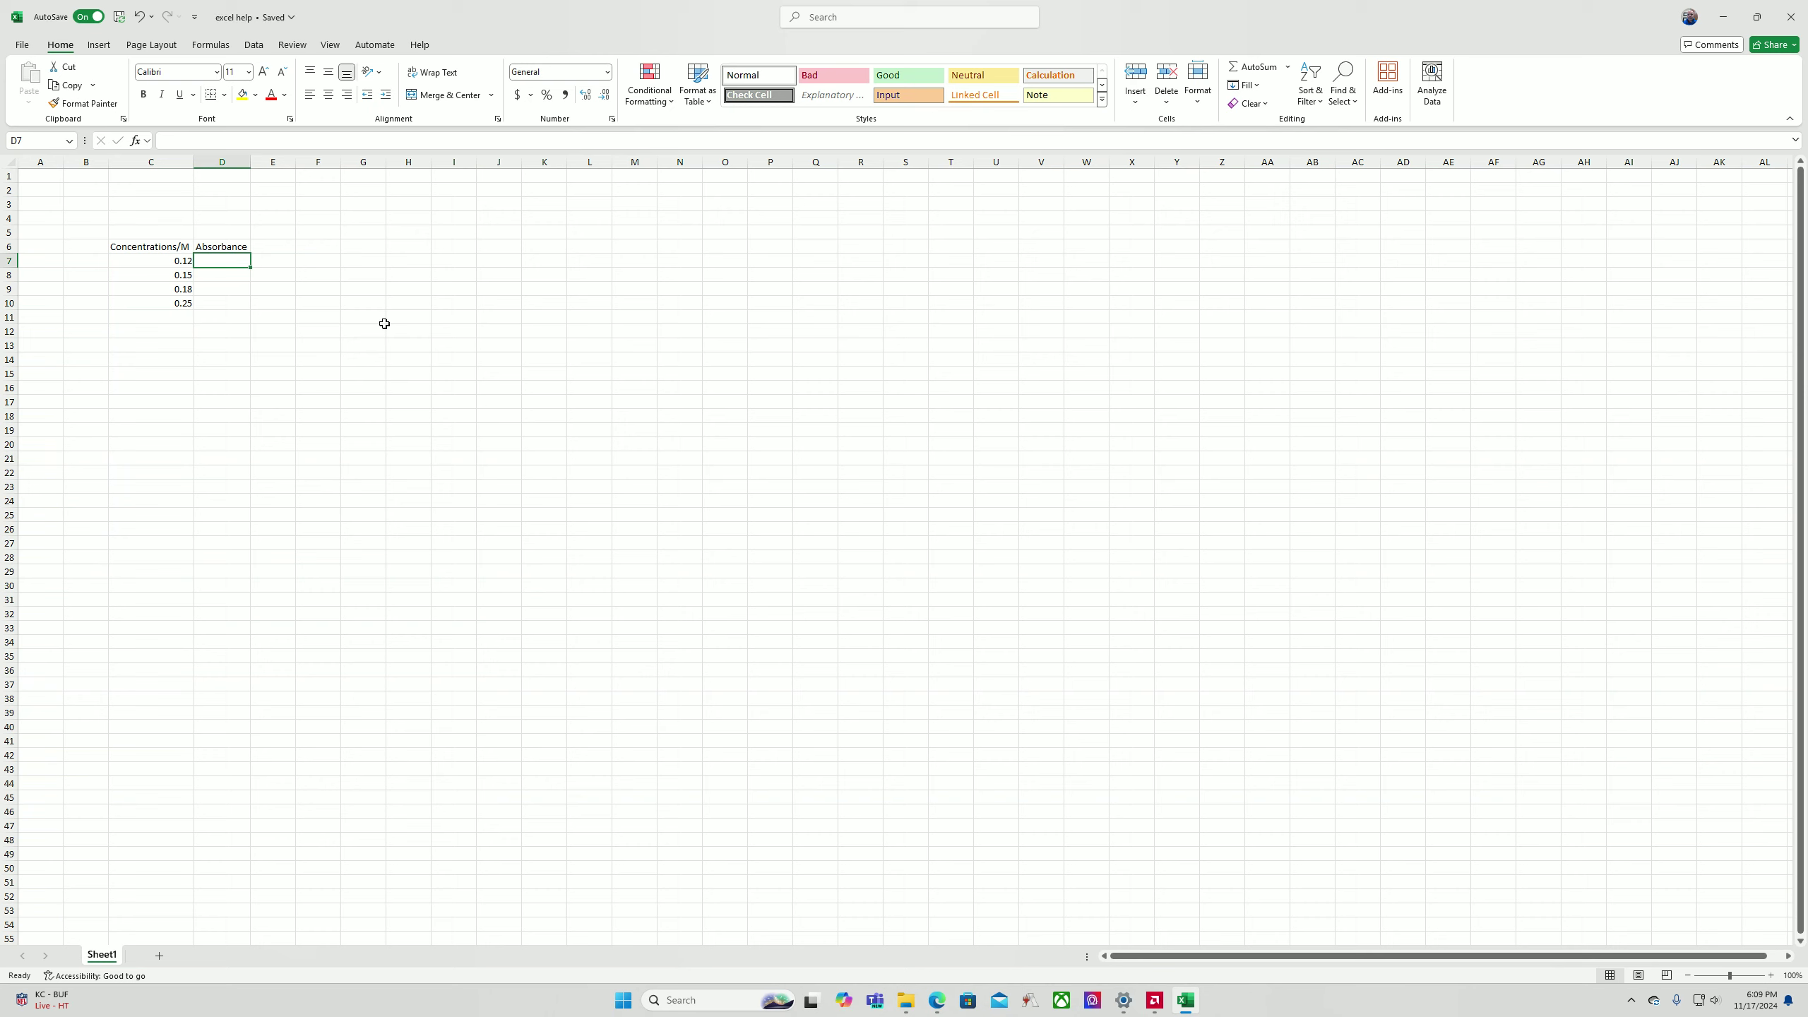
text(0.5)
key(Return)
text(0)
key(Return)
text(0)
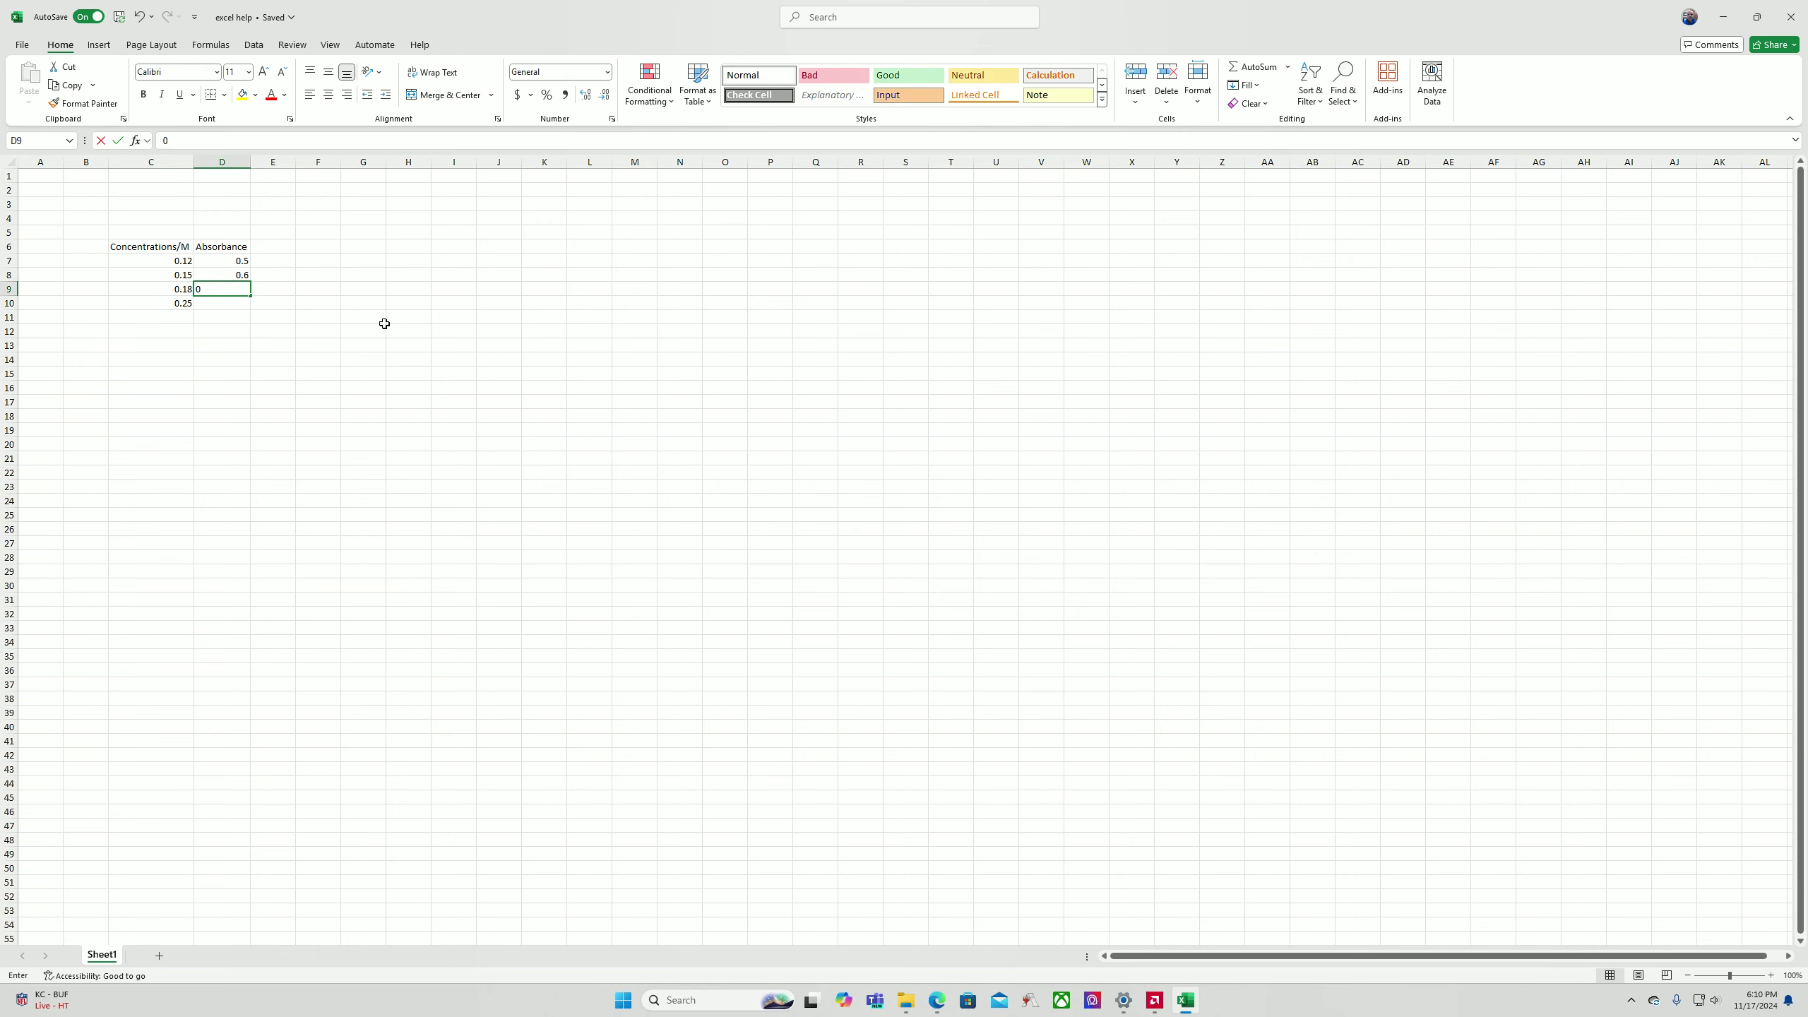
text(.41)
key(Return)
text(0.)
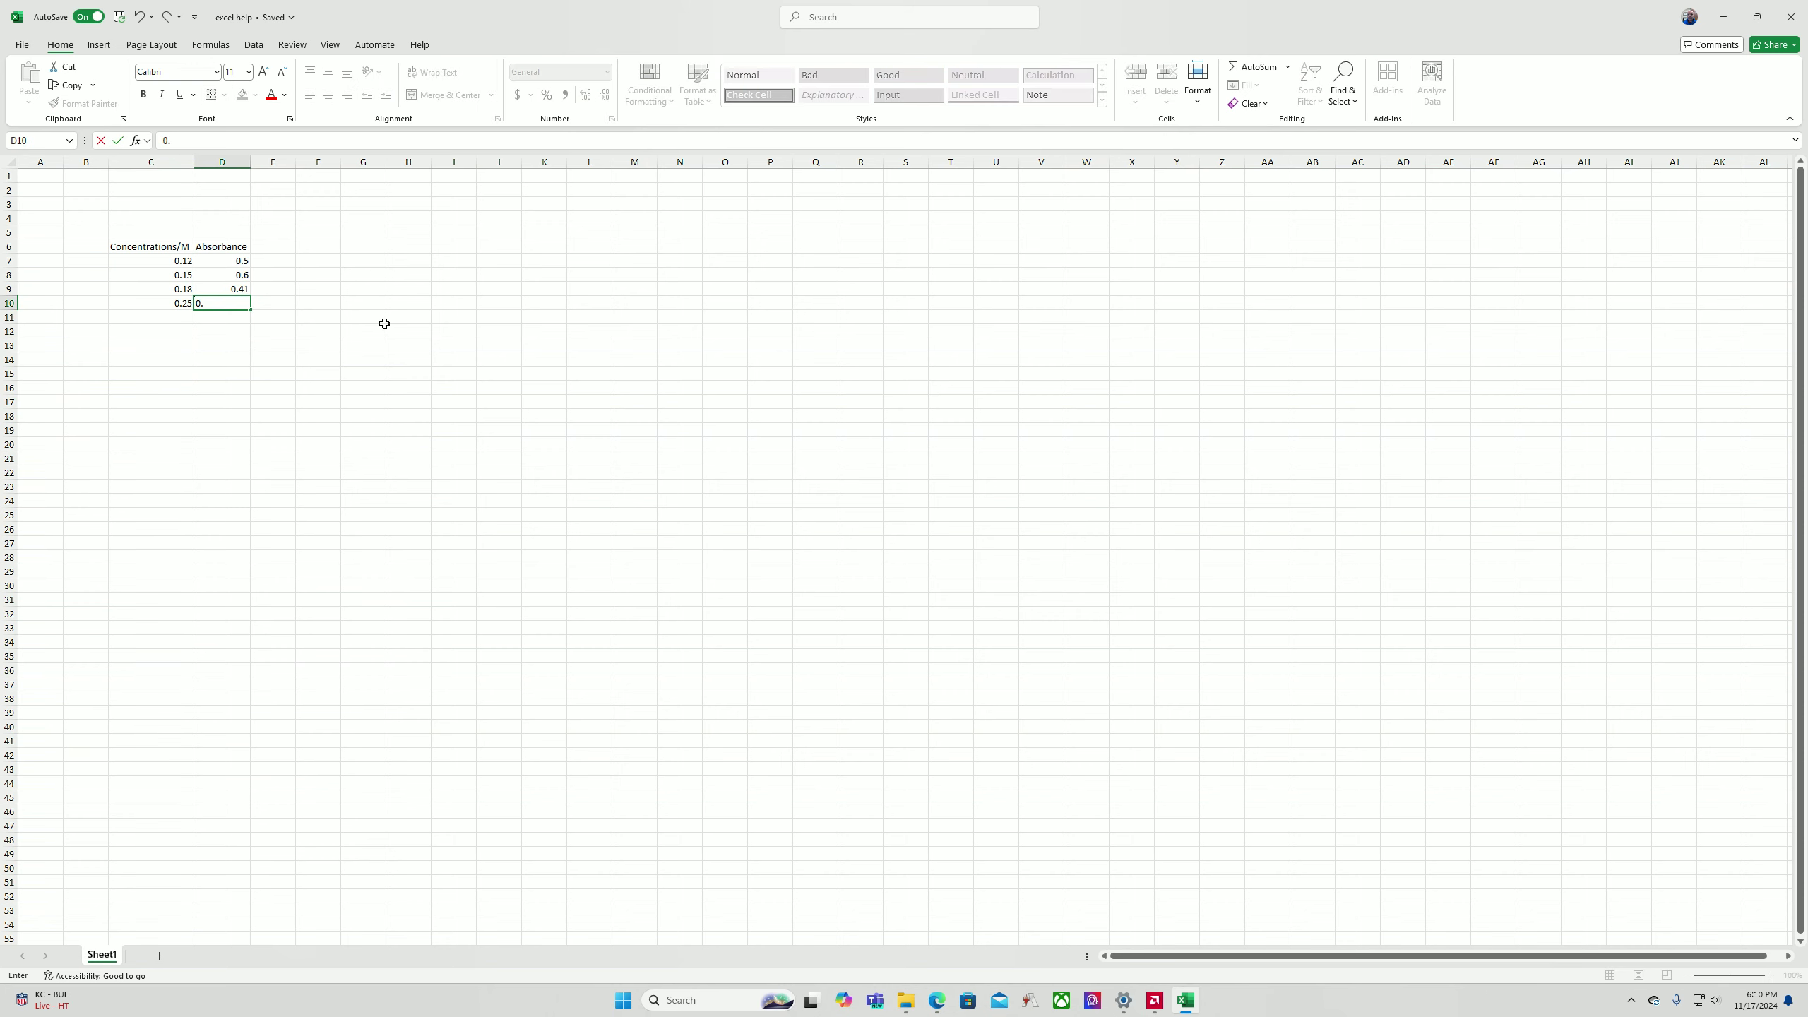
Correct the absorbance in D9 to 0.71 and enter 0.95 in D10.
click(239, 286)
text(0.71)
key(Return)
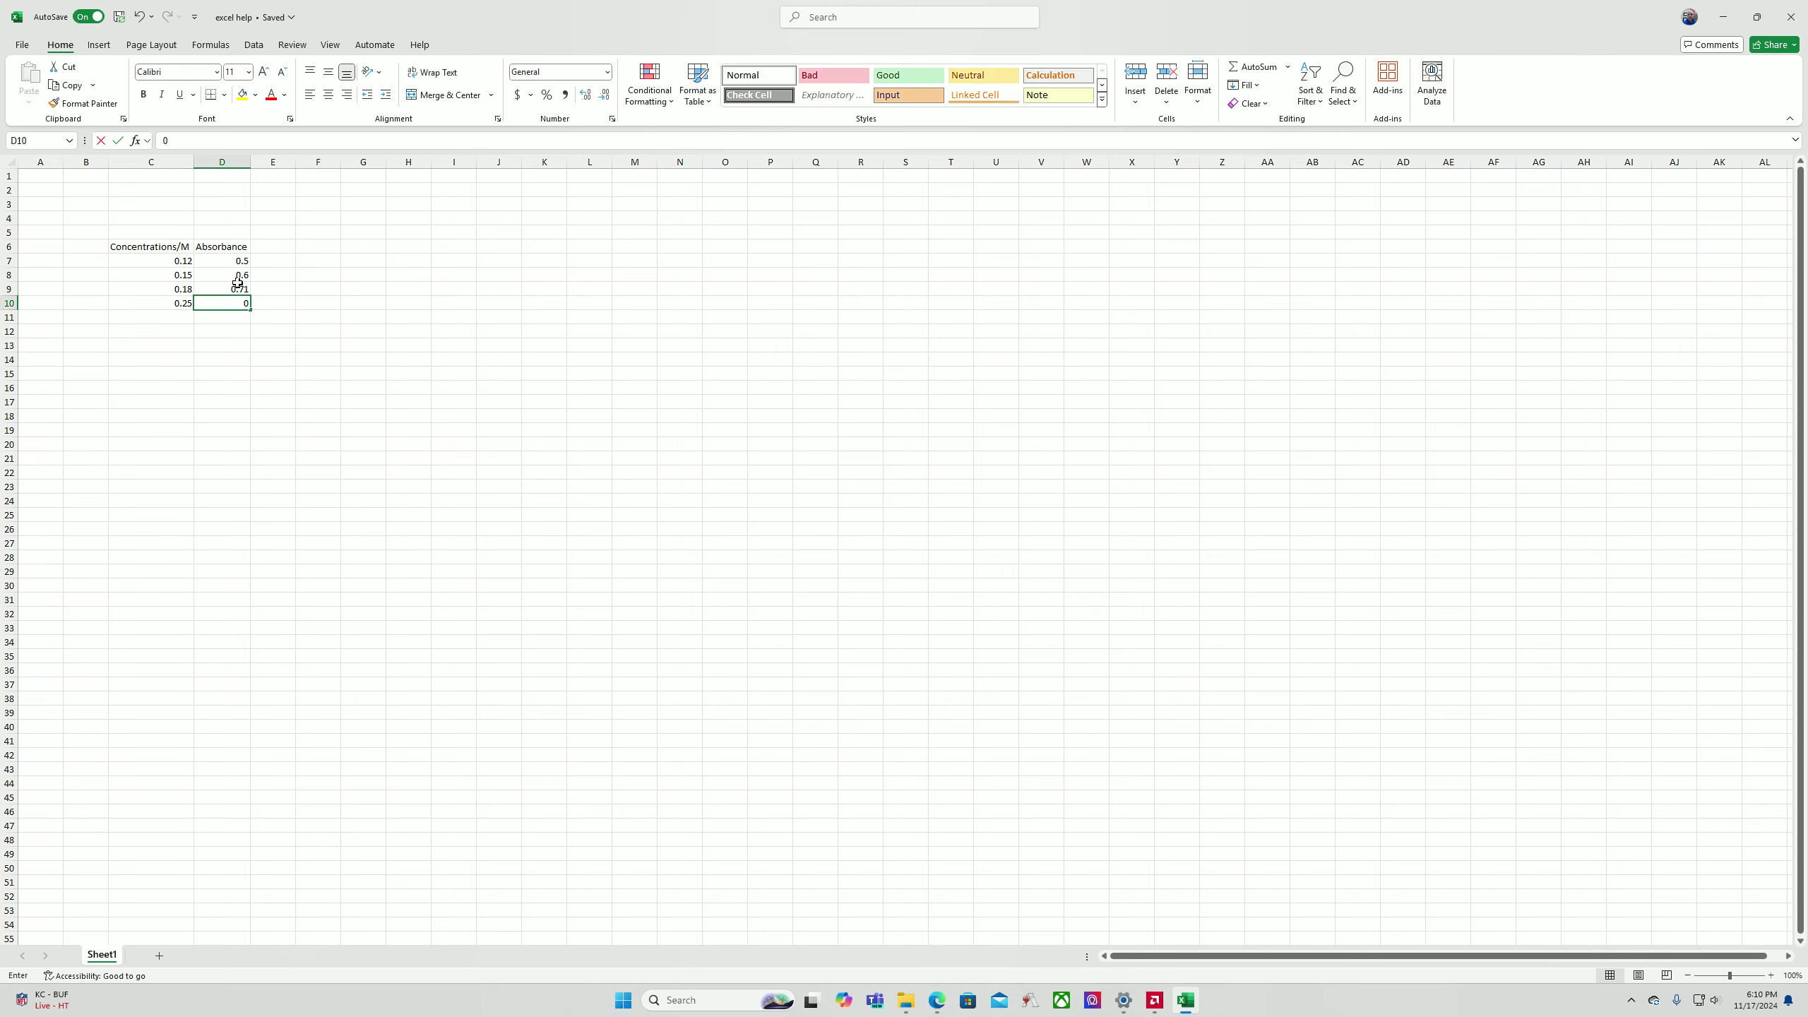
text(0.95)
key(Return)
click(261, 344)
click(303, 373)
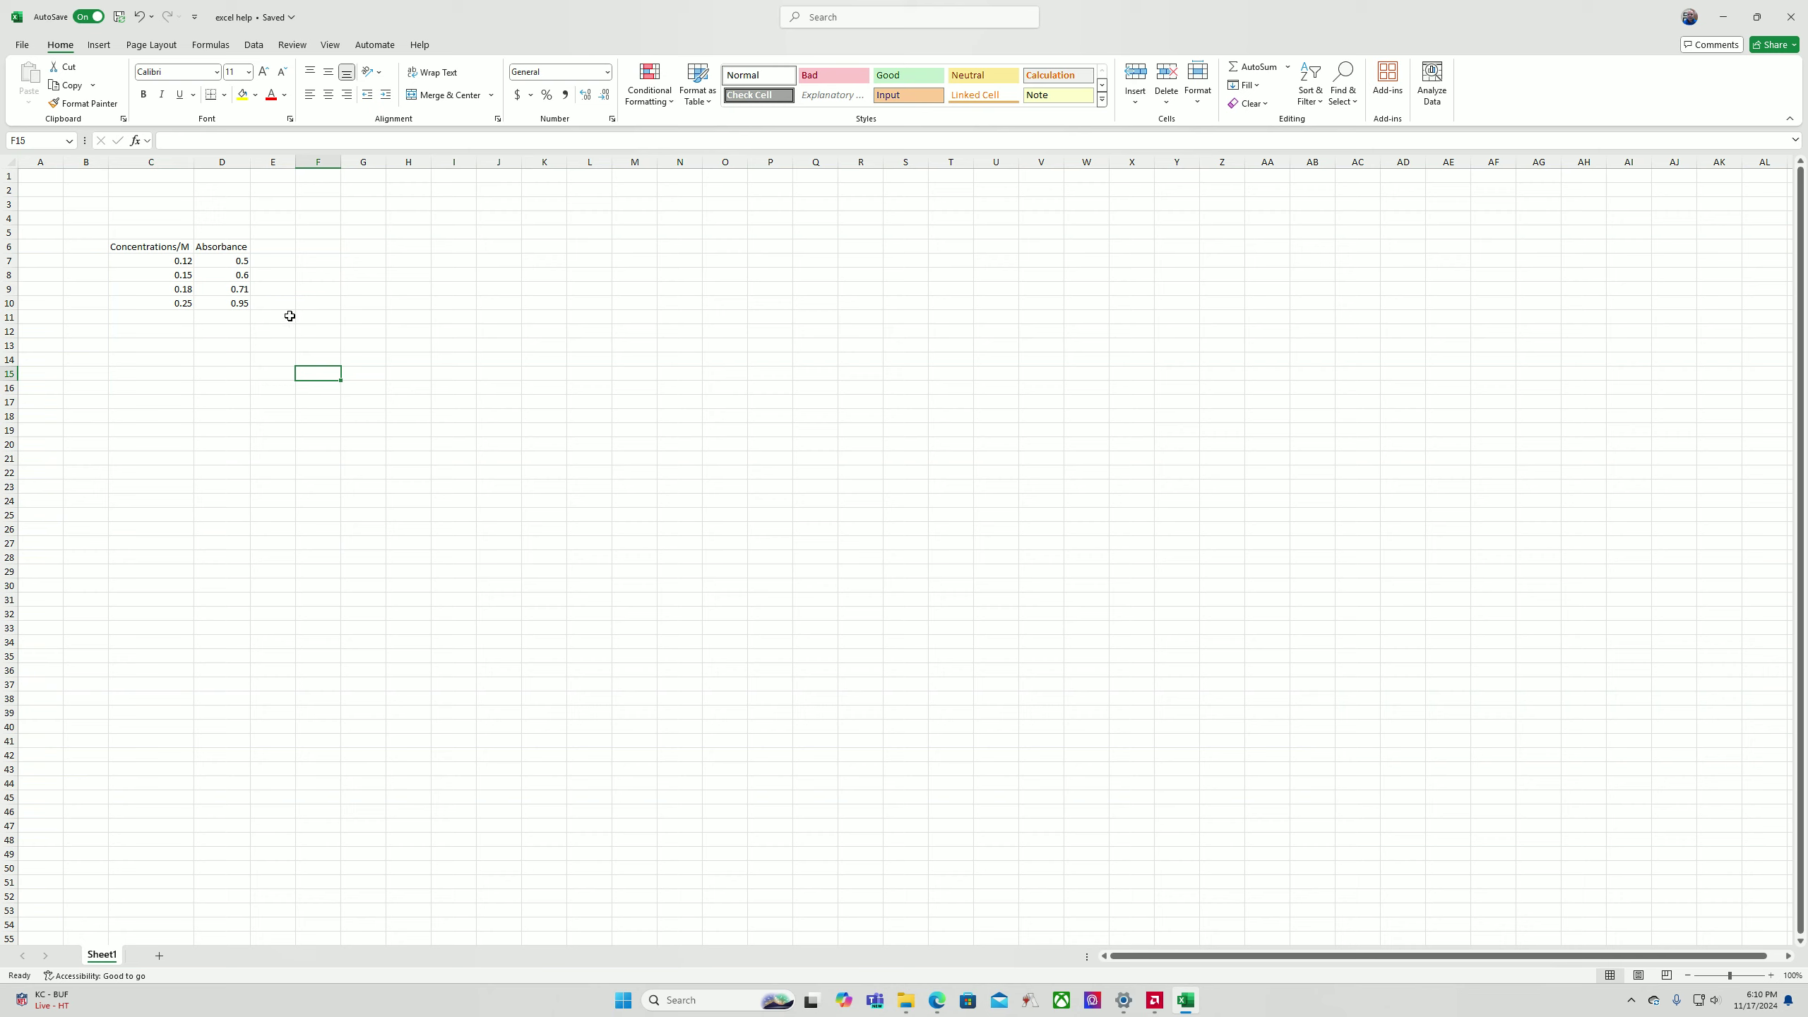
Format the absorbance values in D7:D10 as Number with 2 decimal places.
drag(161, 263, 235, 303)
click(173, 264)
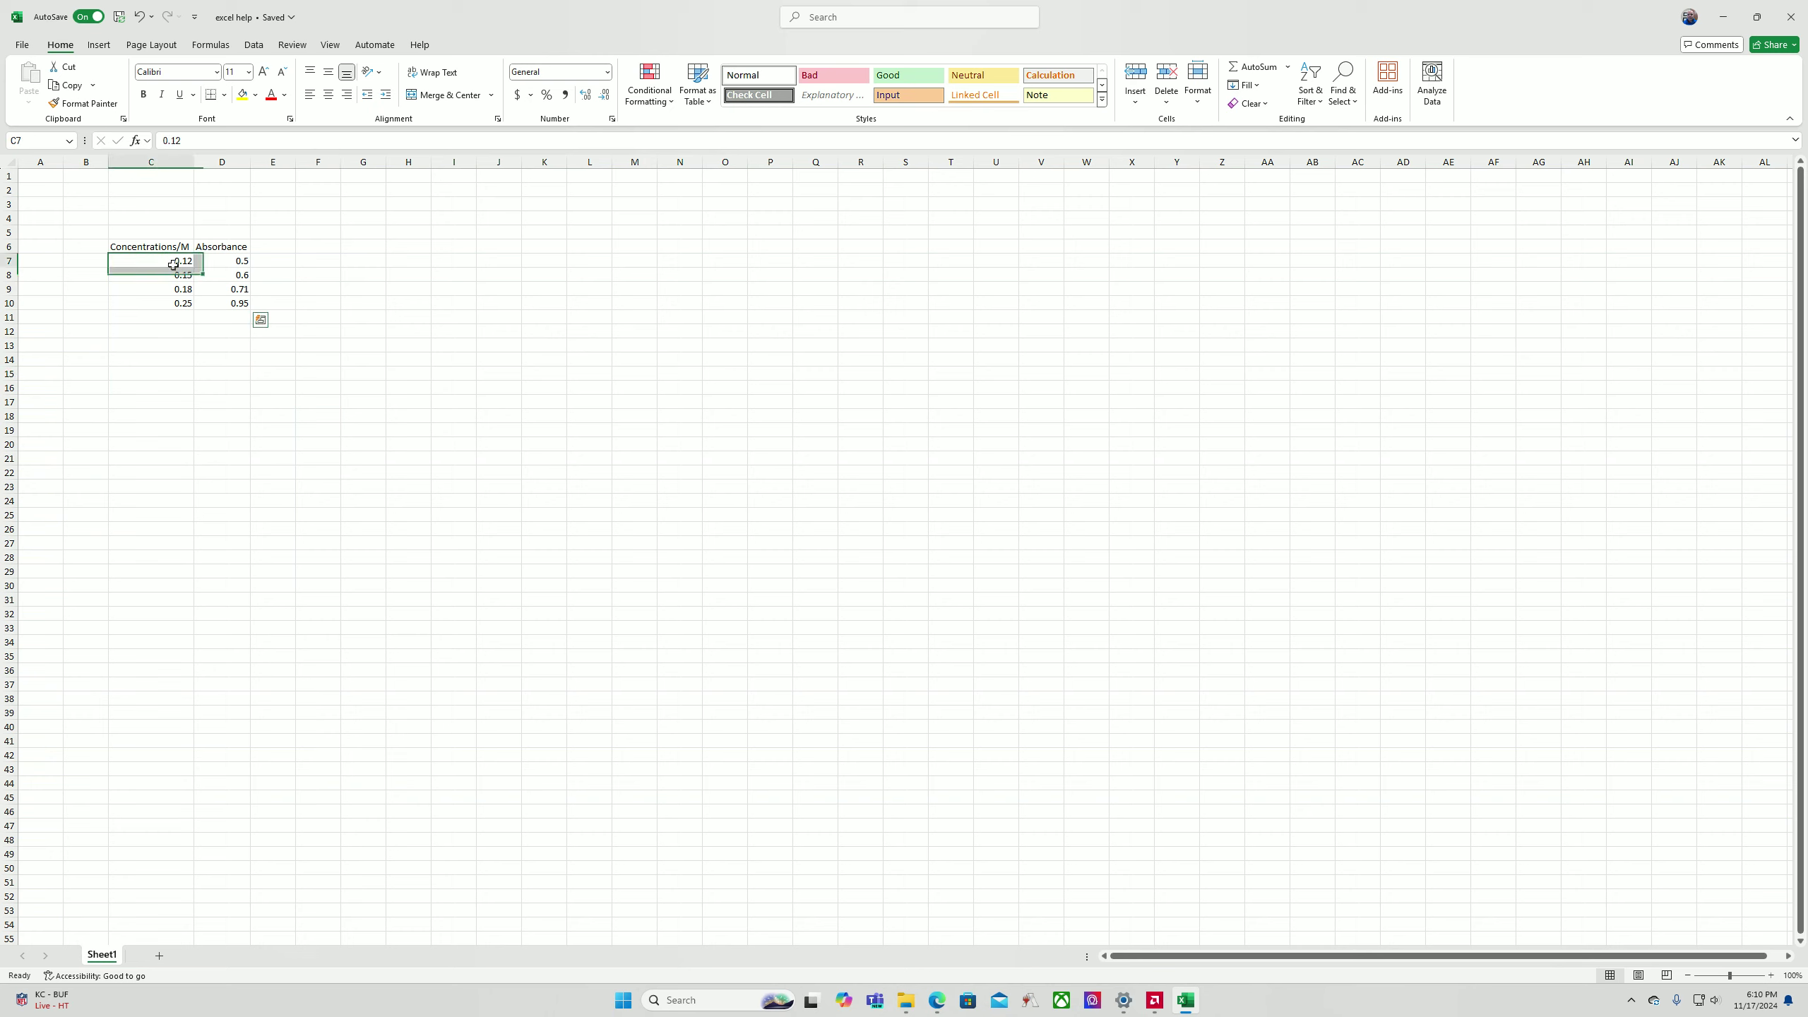
drag(222, 261, 225, 308)
right_click(224, 308)
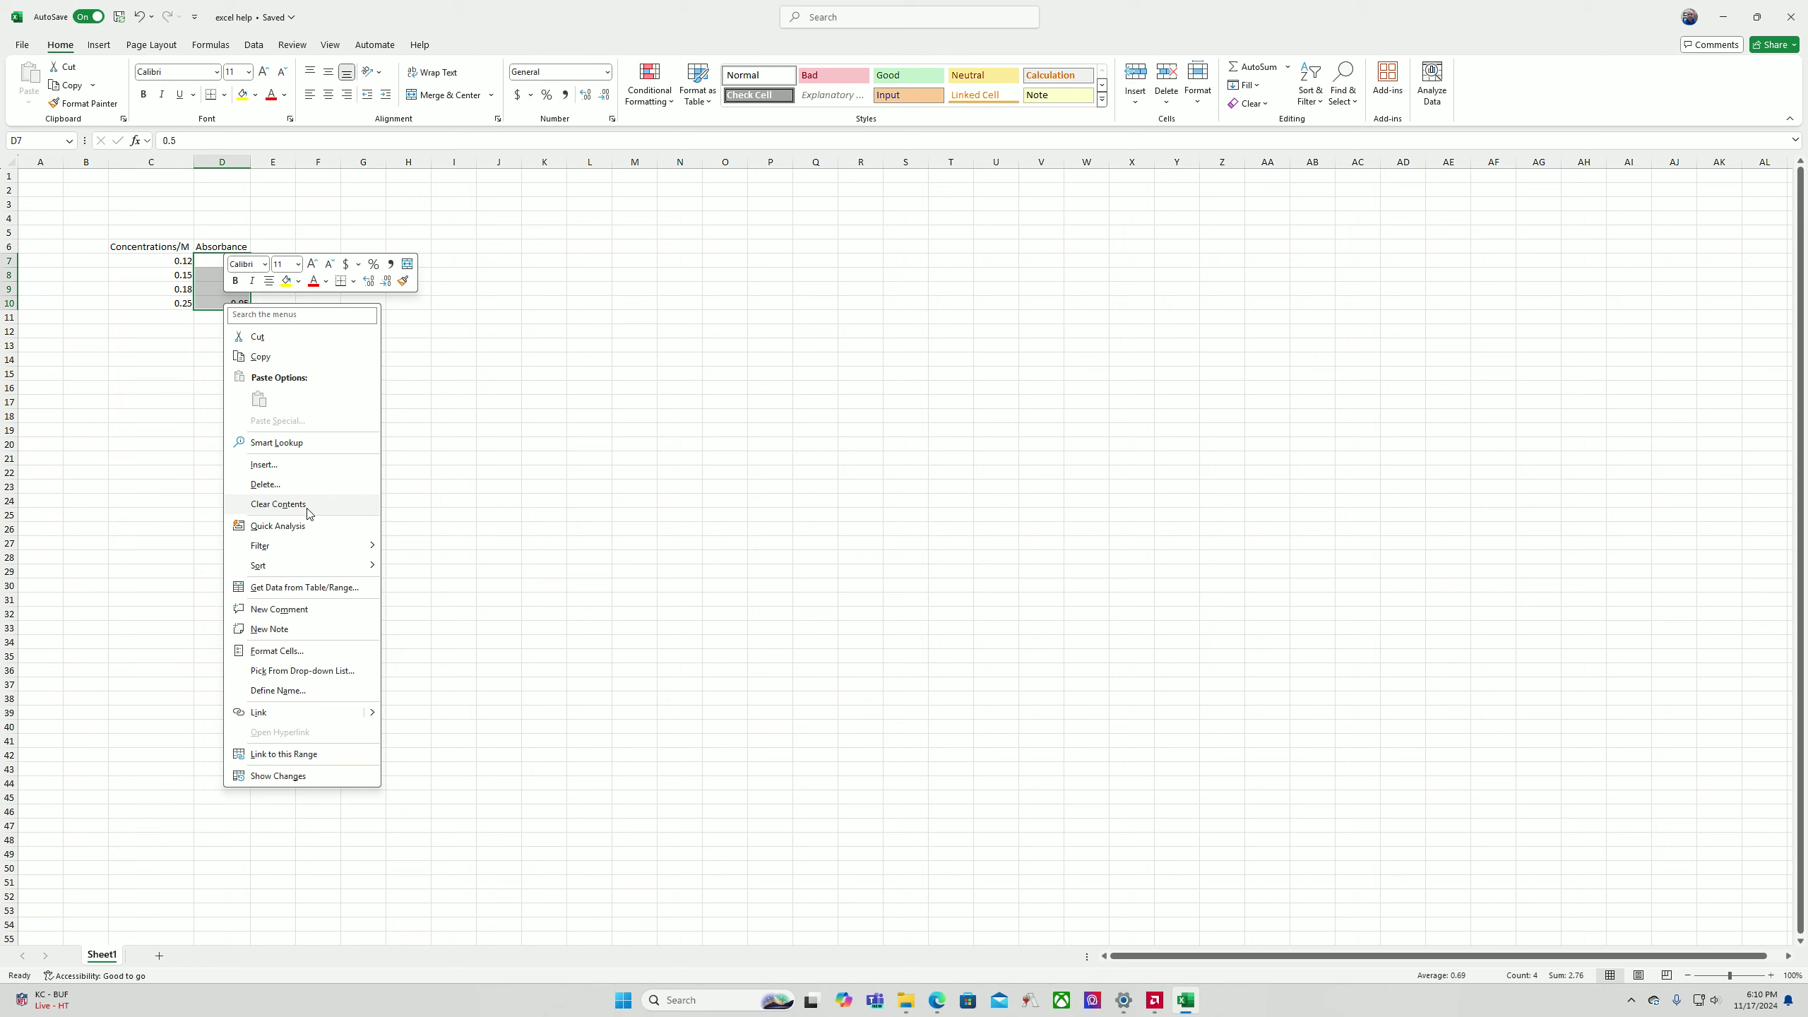
click(301, 652)
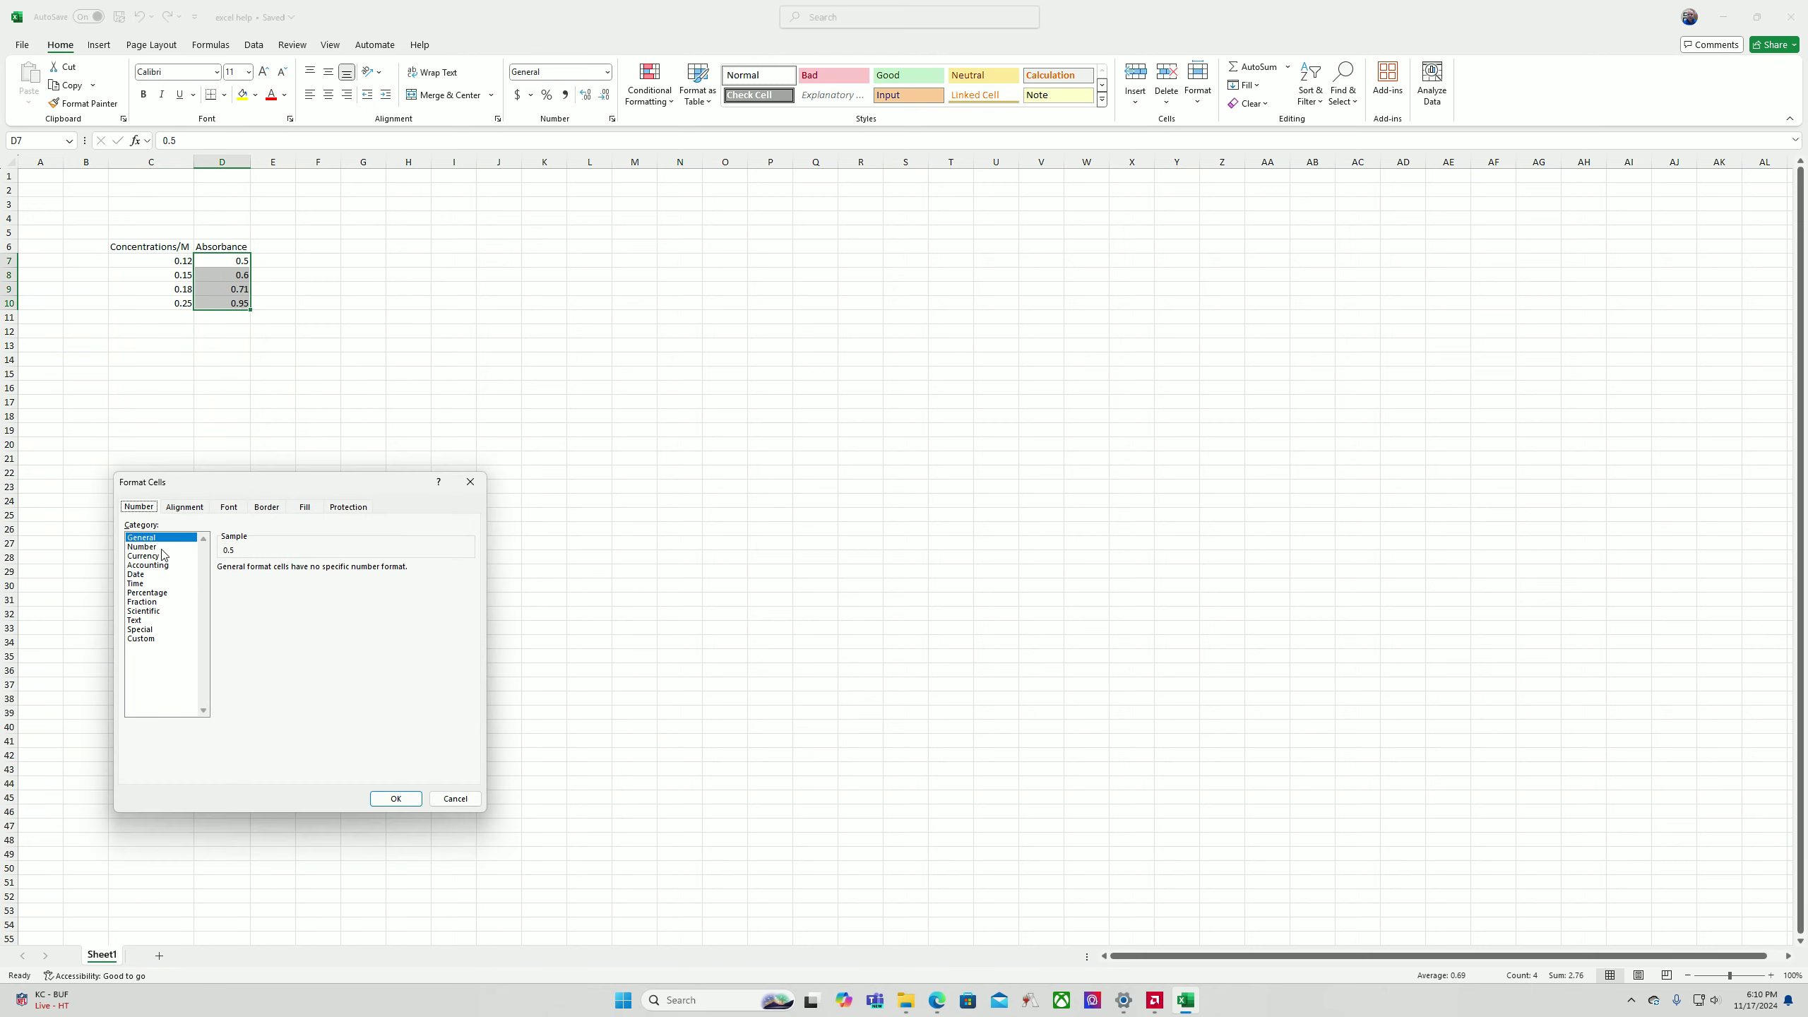
key(Down)
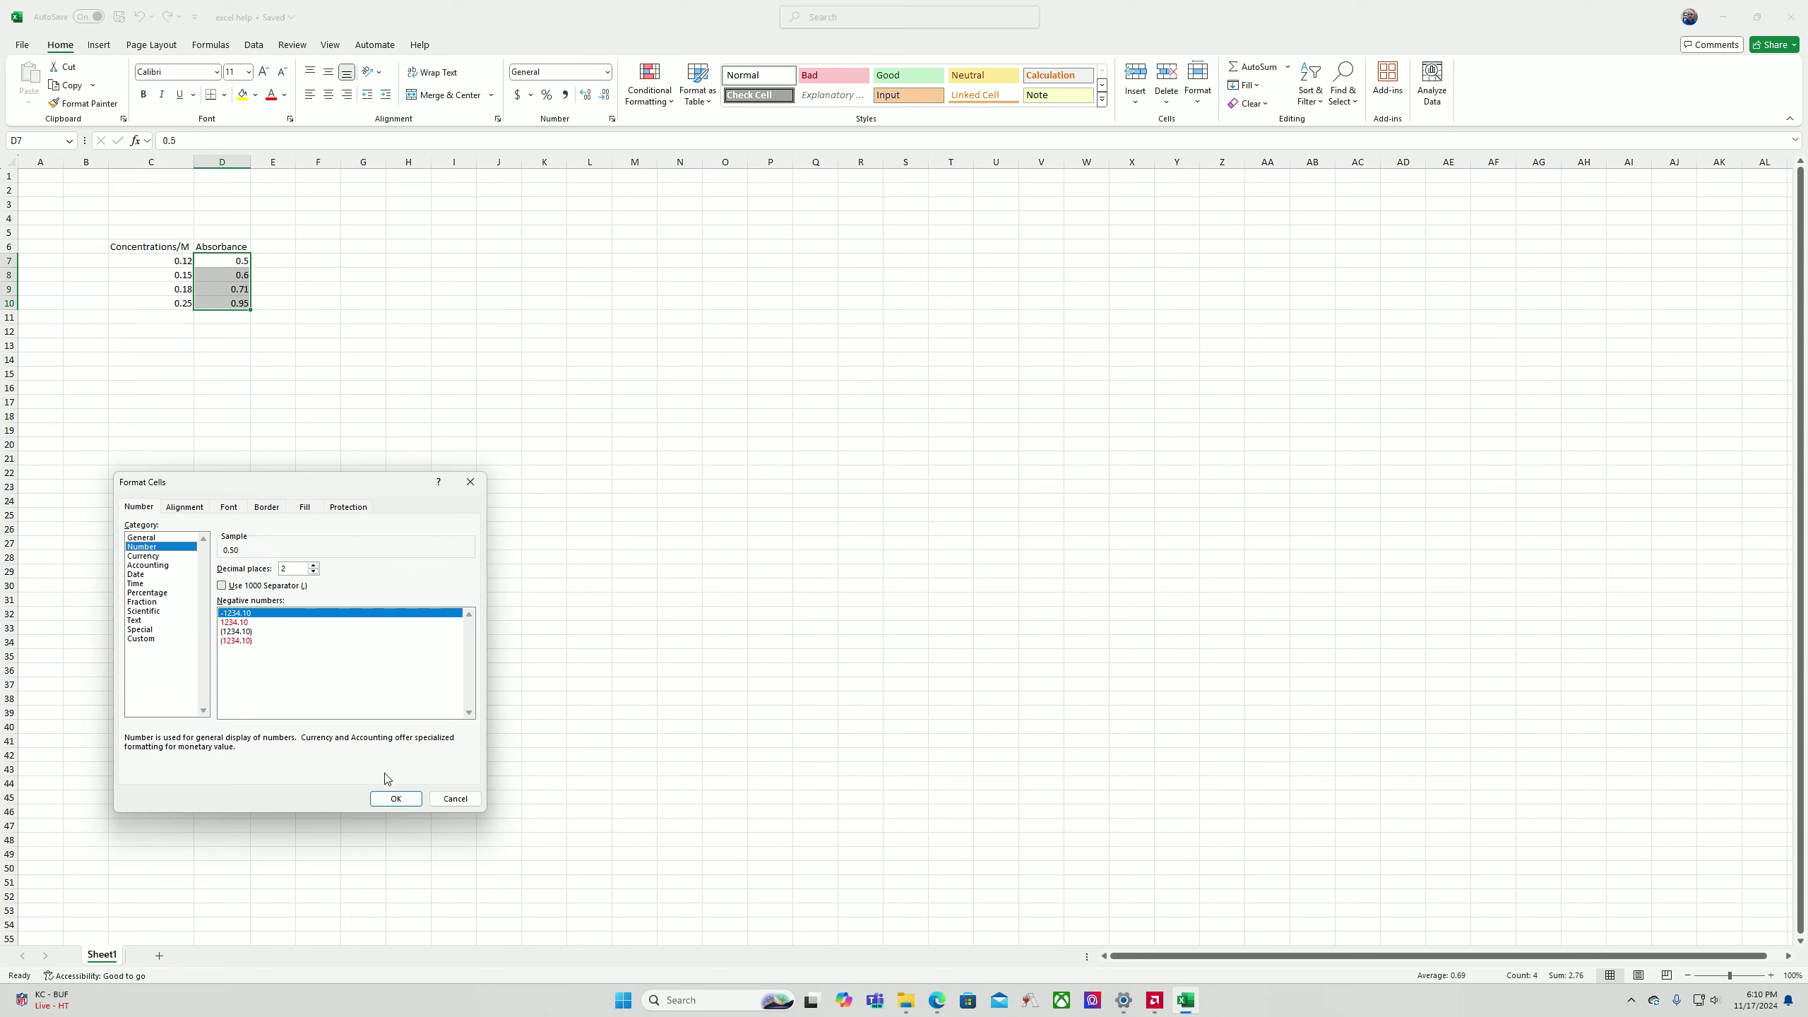
click(395, 798)
click(383, 419)
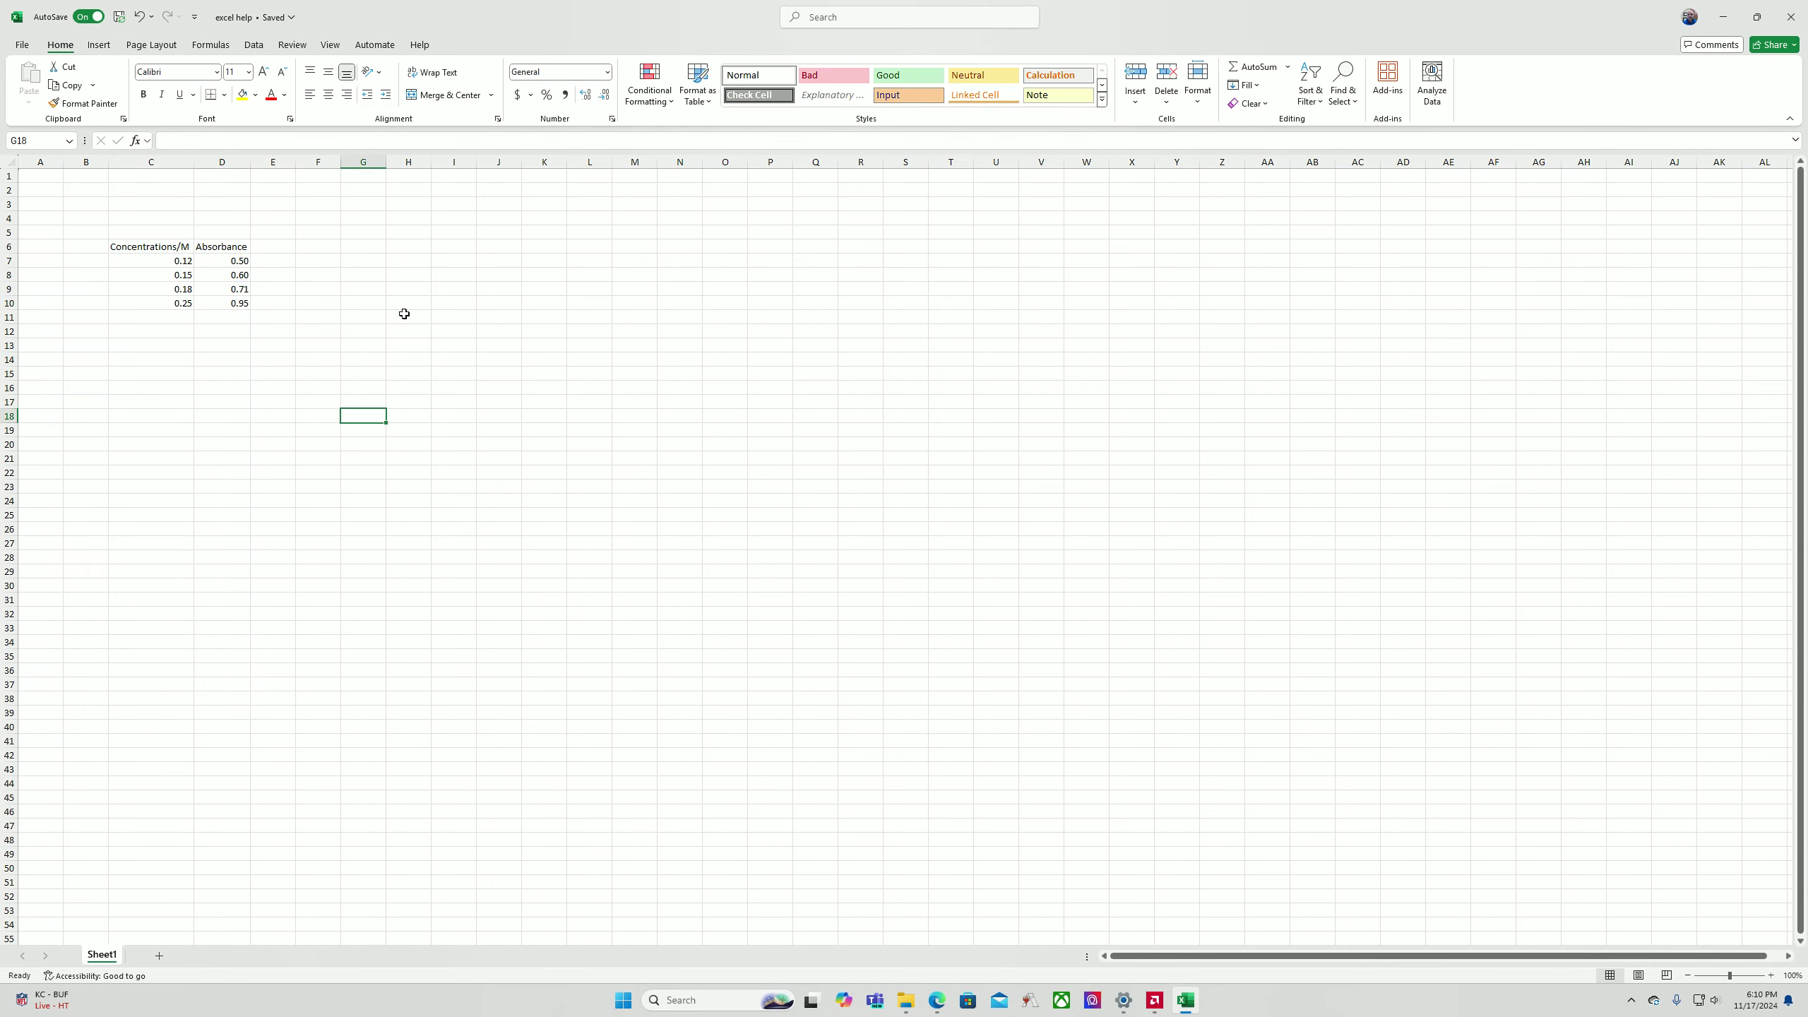
Insert a markers-only scatter chart from C7:D10 and move it closer to the data table.
click(322, 358)
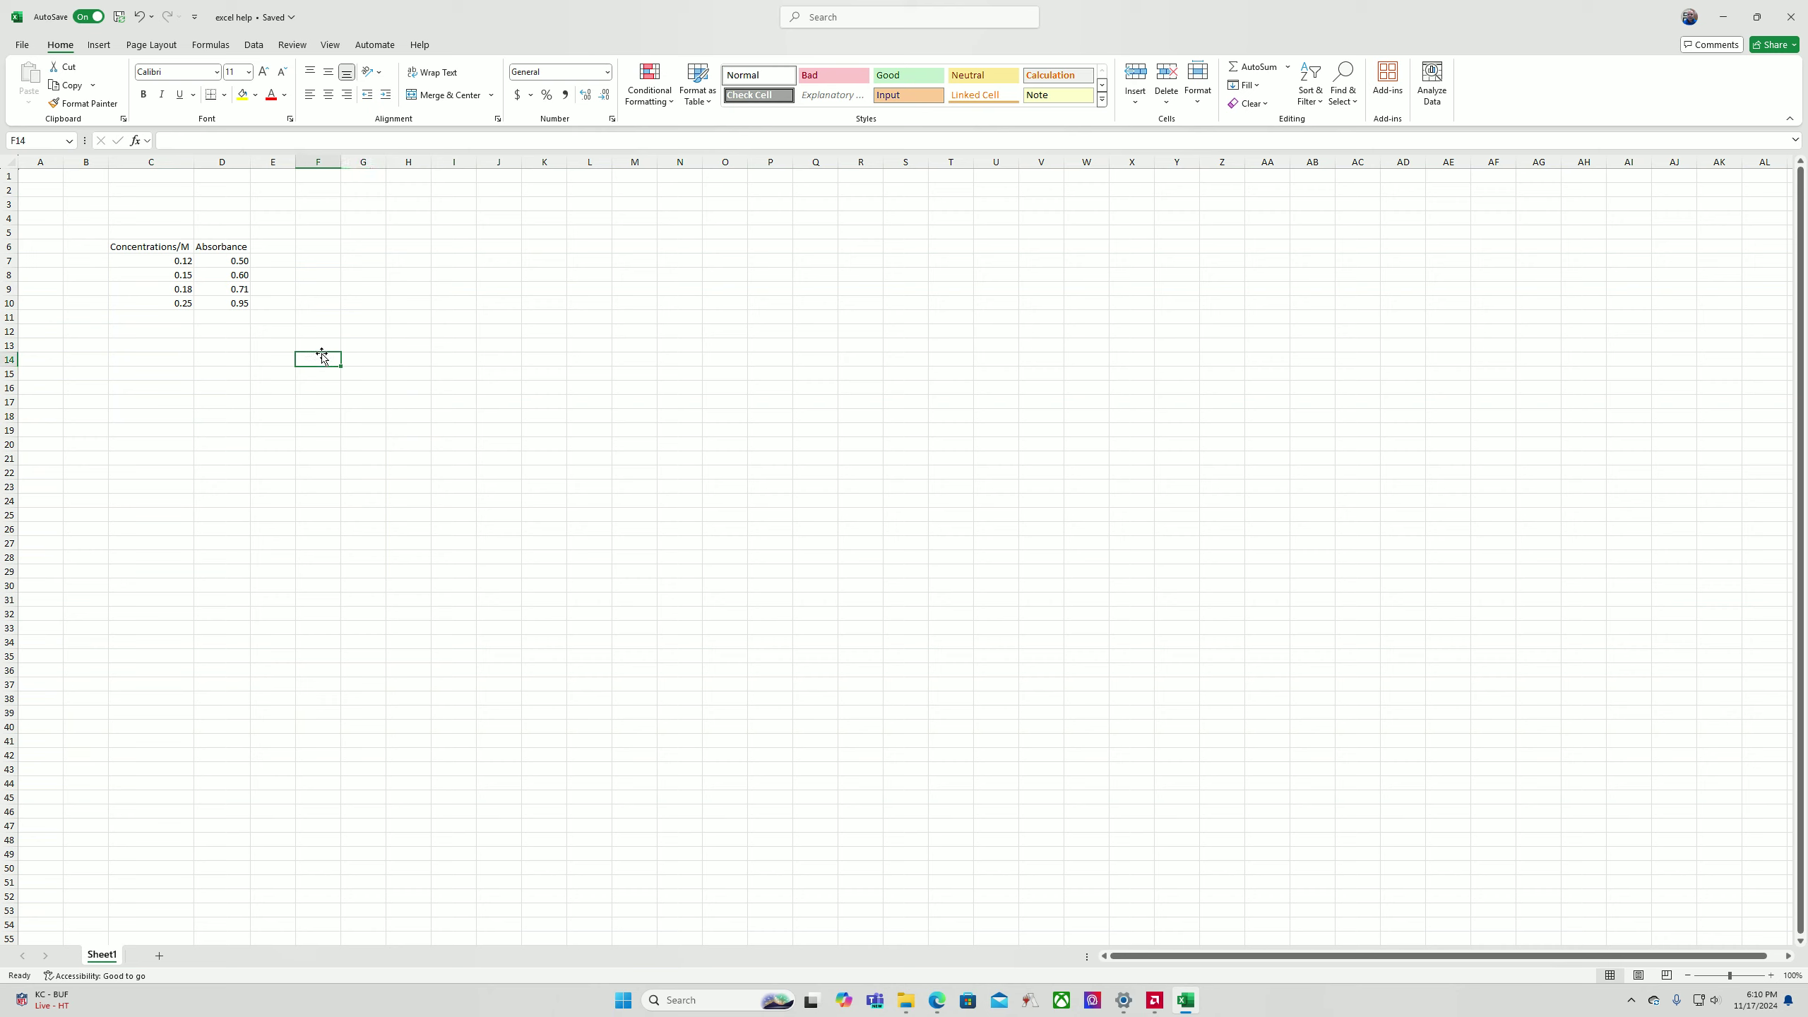
click(328, 389)
drag(159, 260, 236, 303)
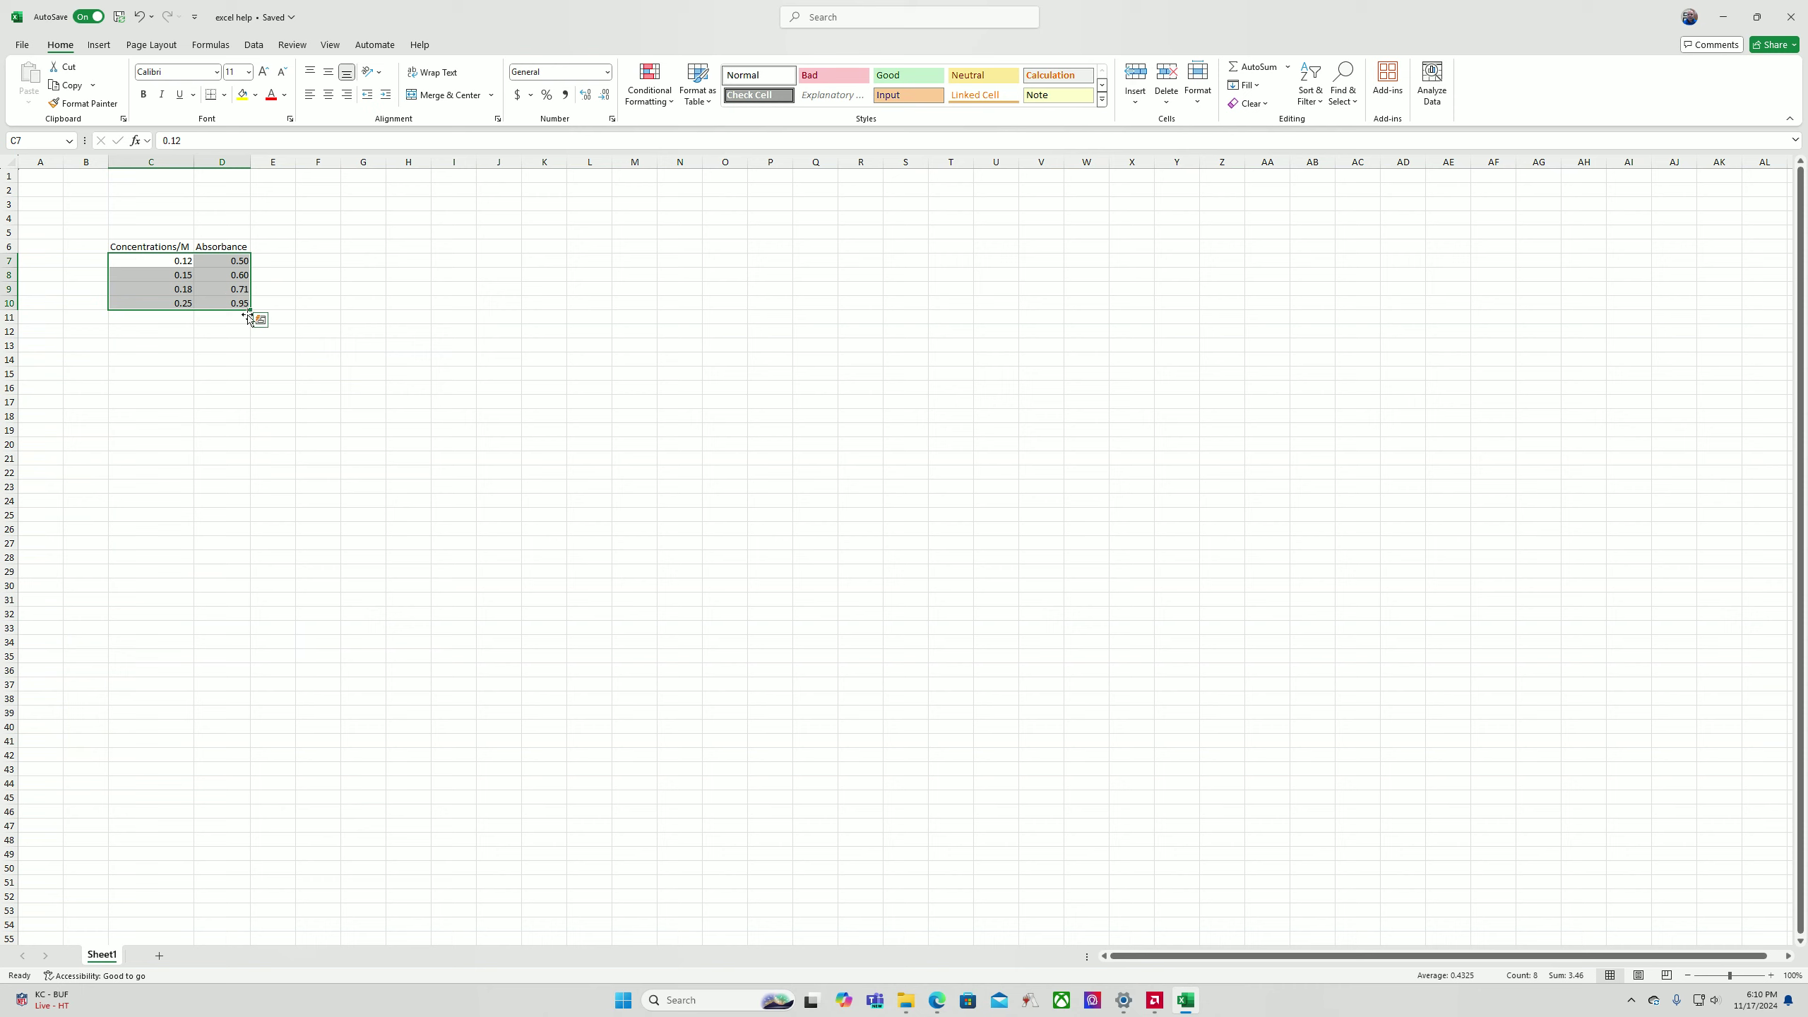
click(105, 43)
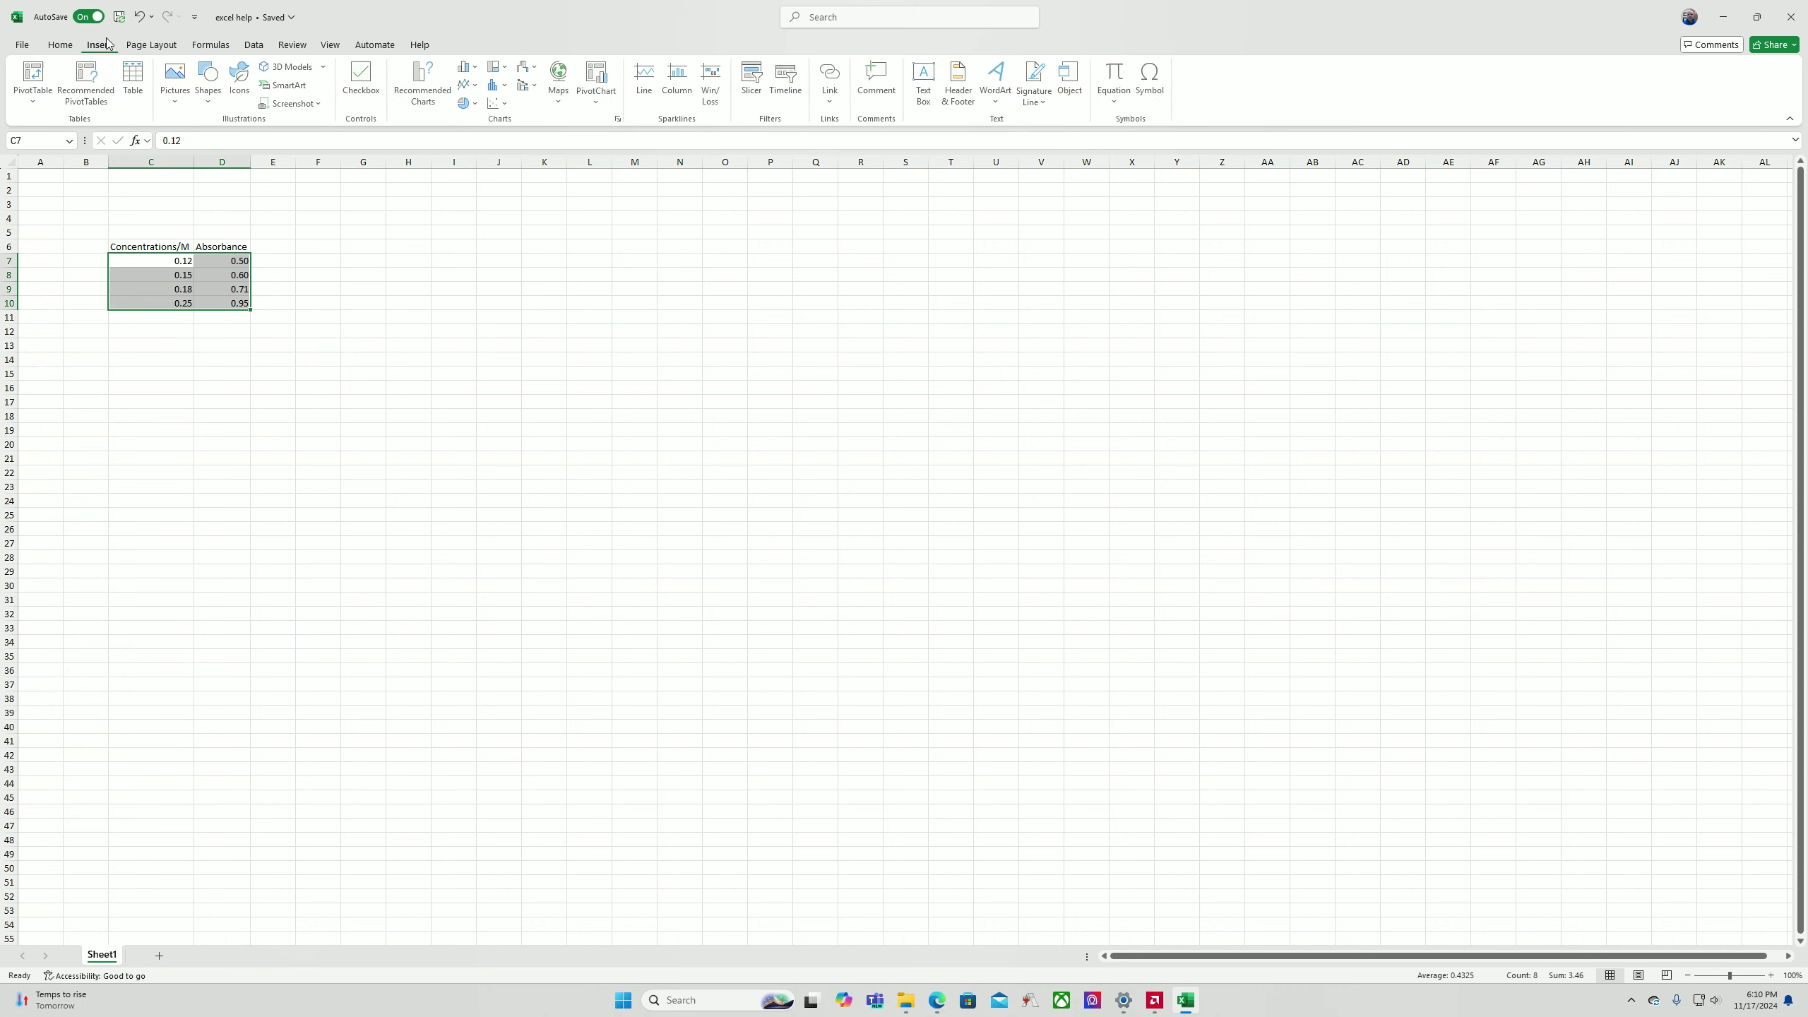
click(497, 104)
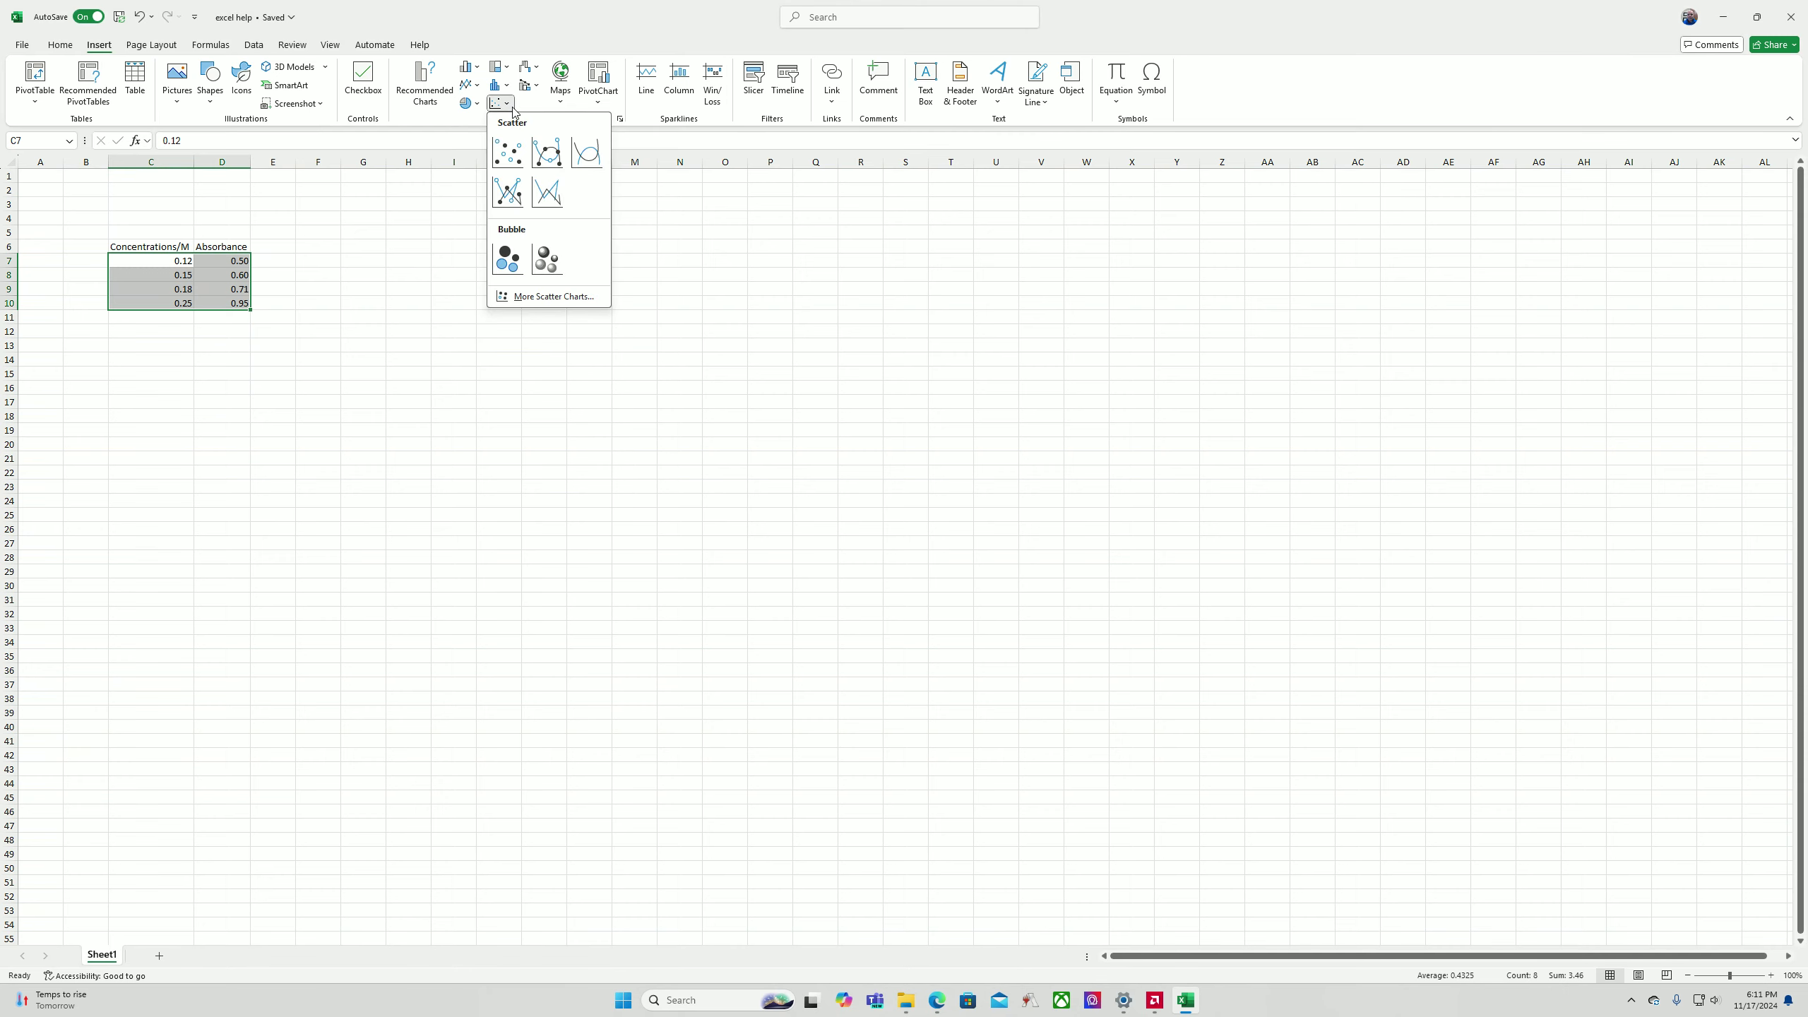
click(514, 160)
drag(1074, 657, 1247, 765)
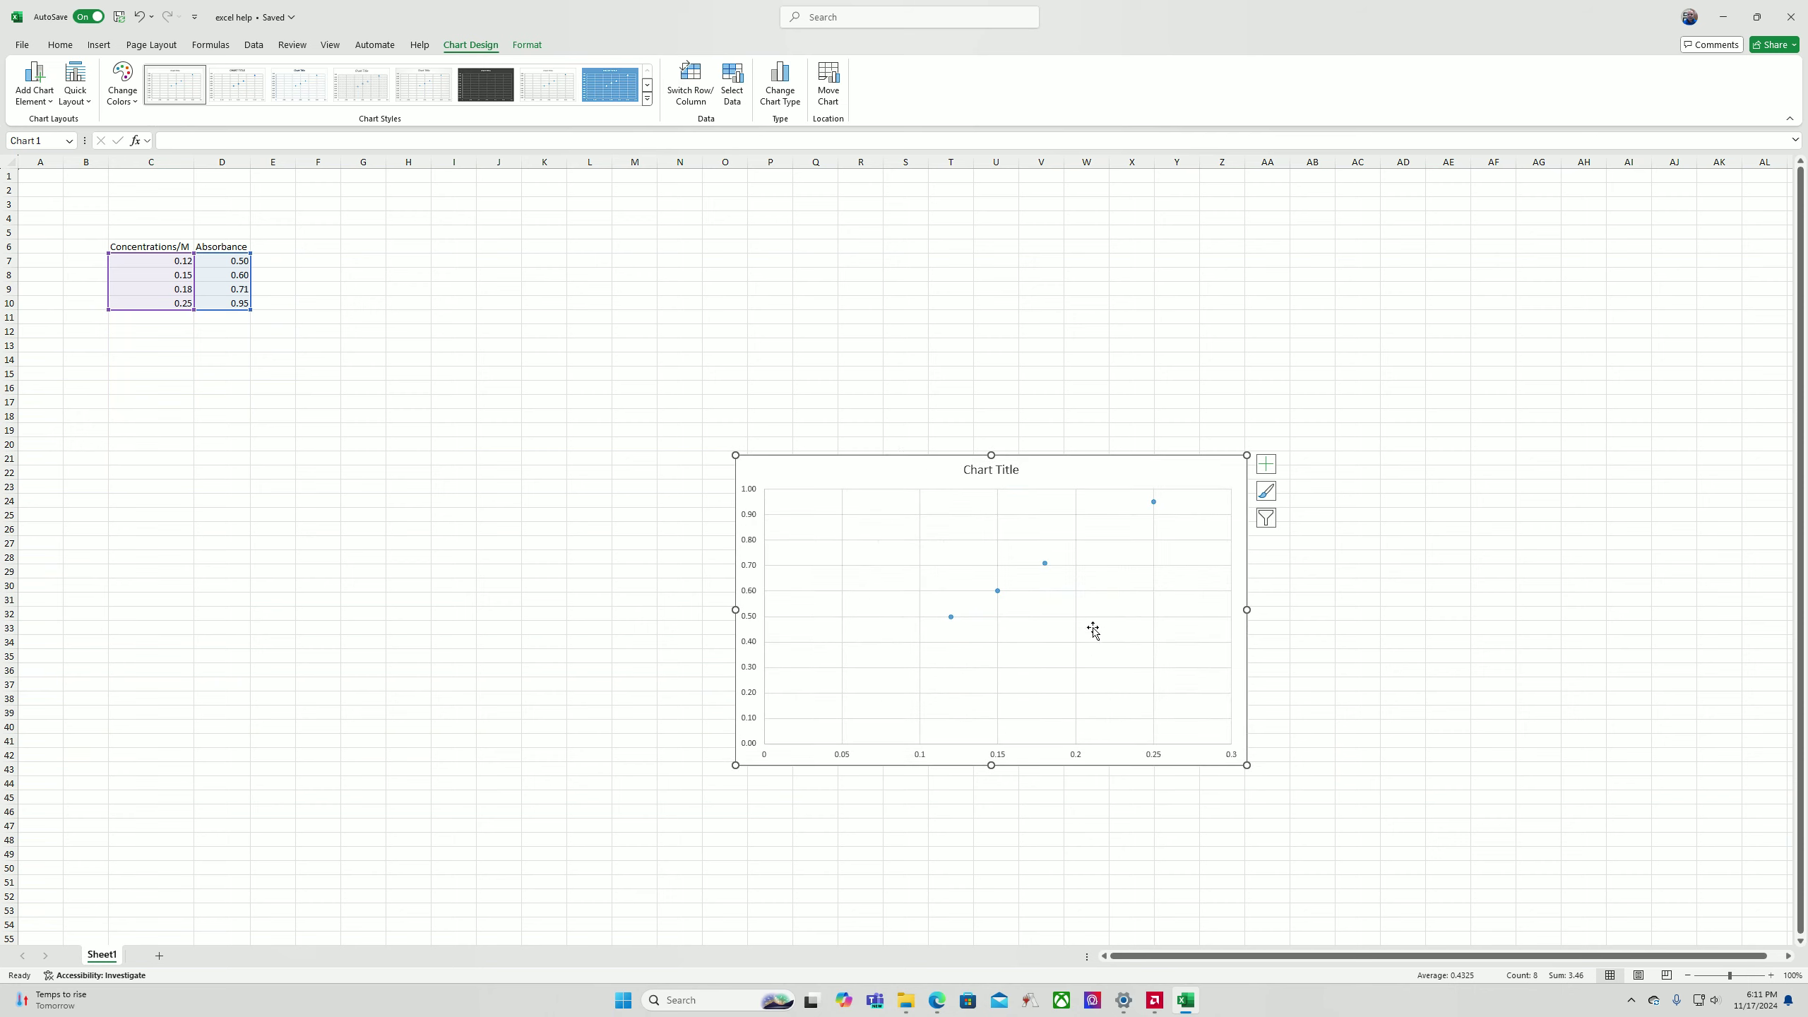
drag(1053, 471, 751, 333)
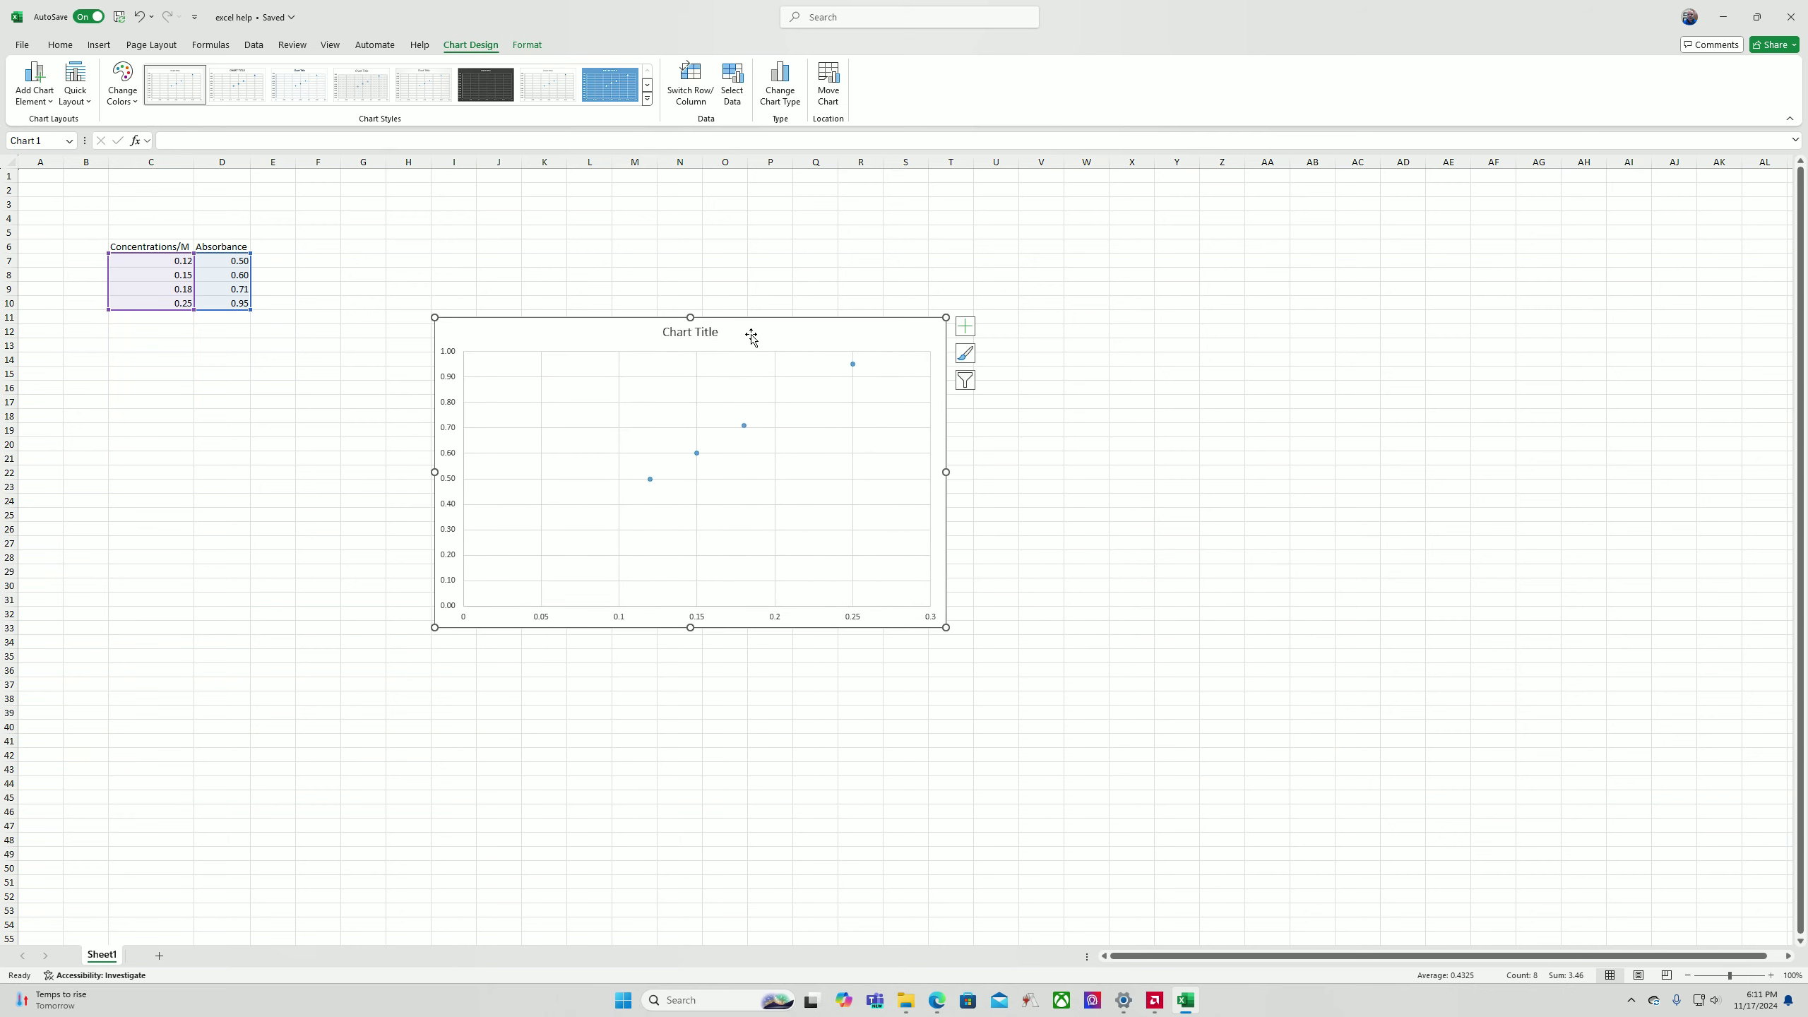
Delete the horizontal and vertical gridlines from the scatter chart.
click(748, 560)
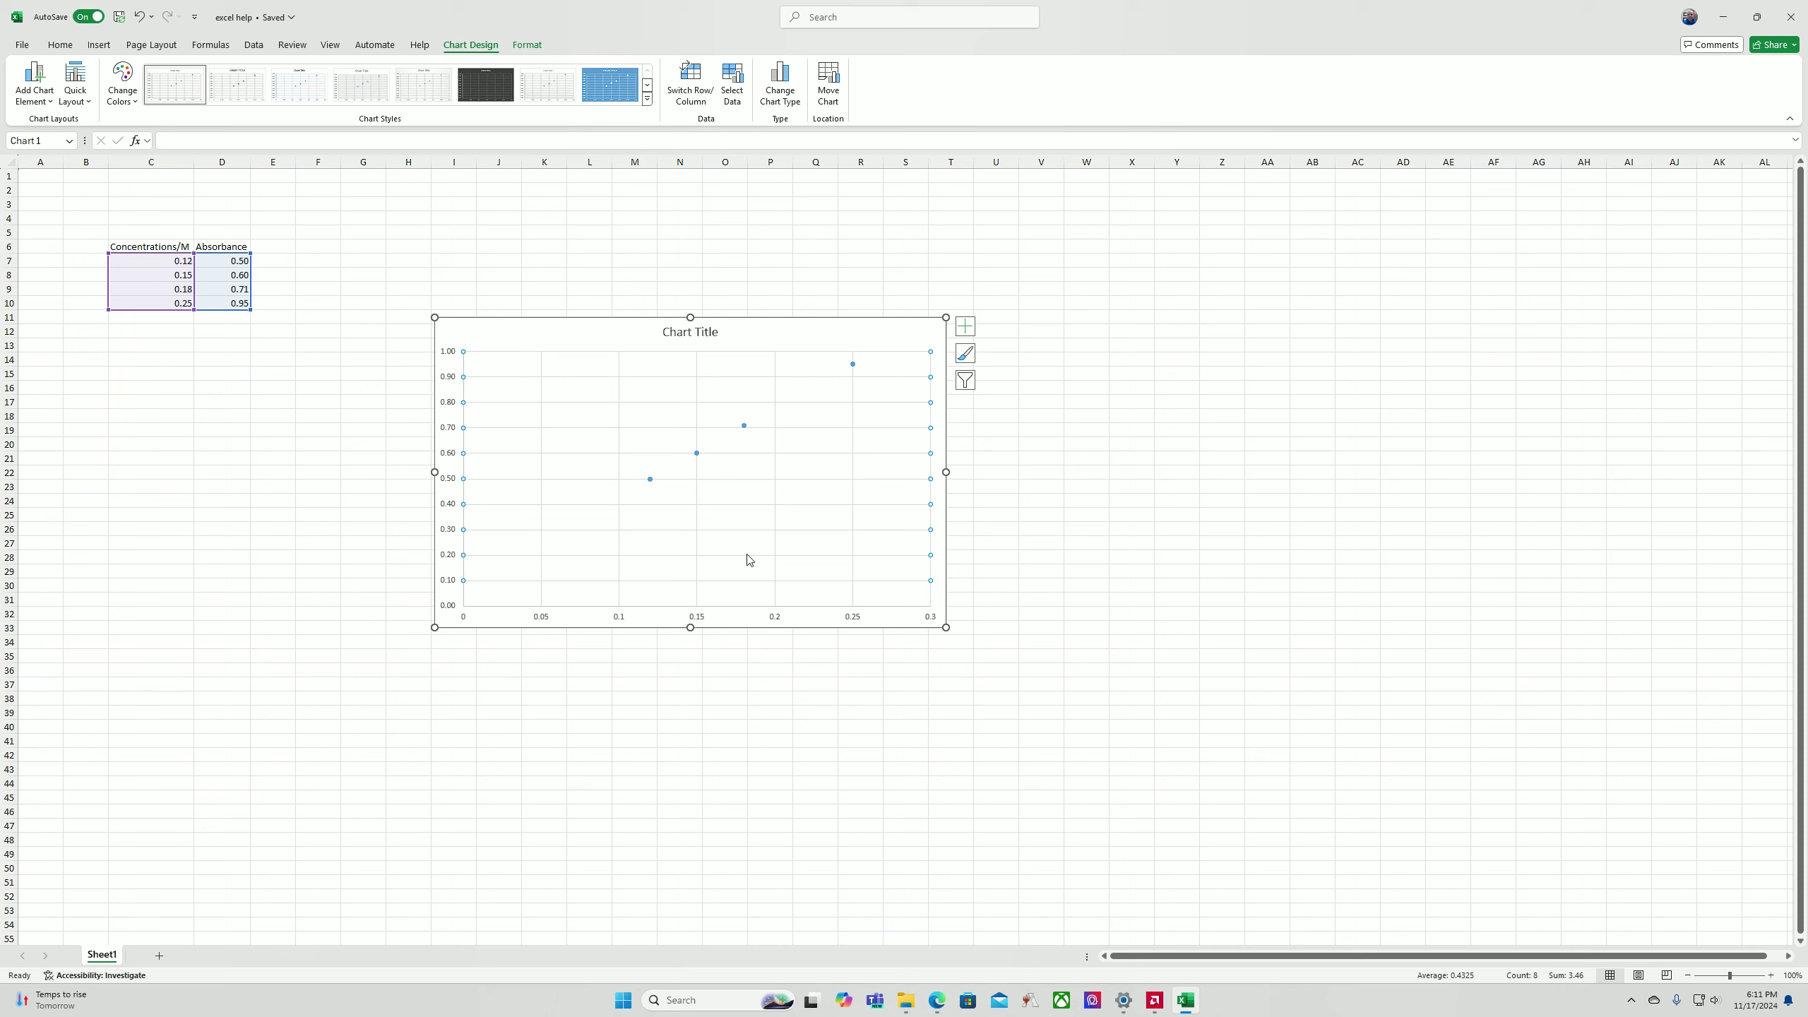
click(772, 561)
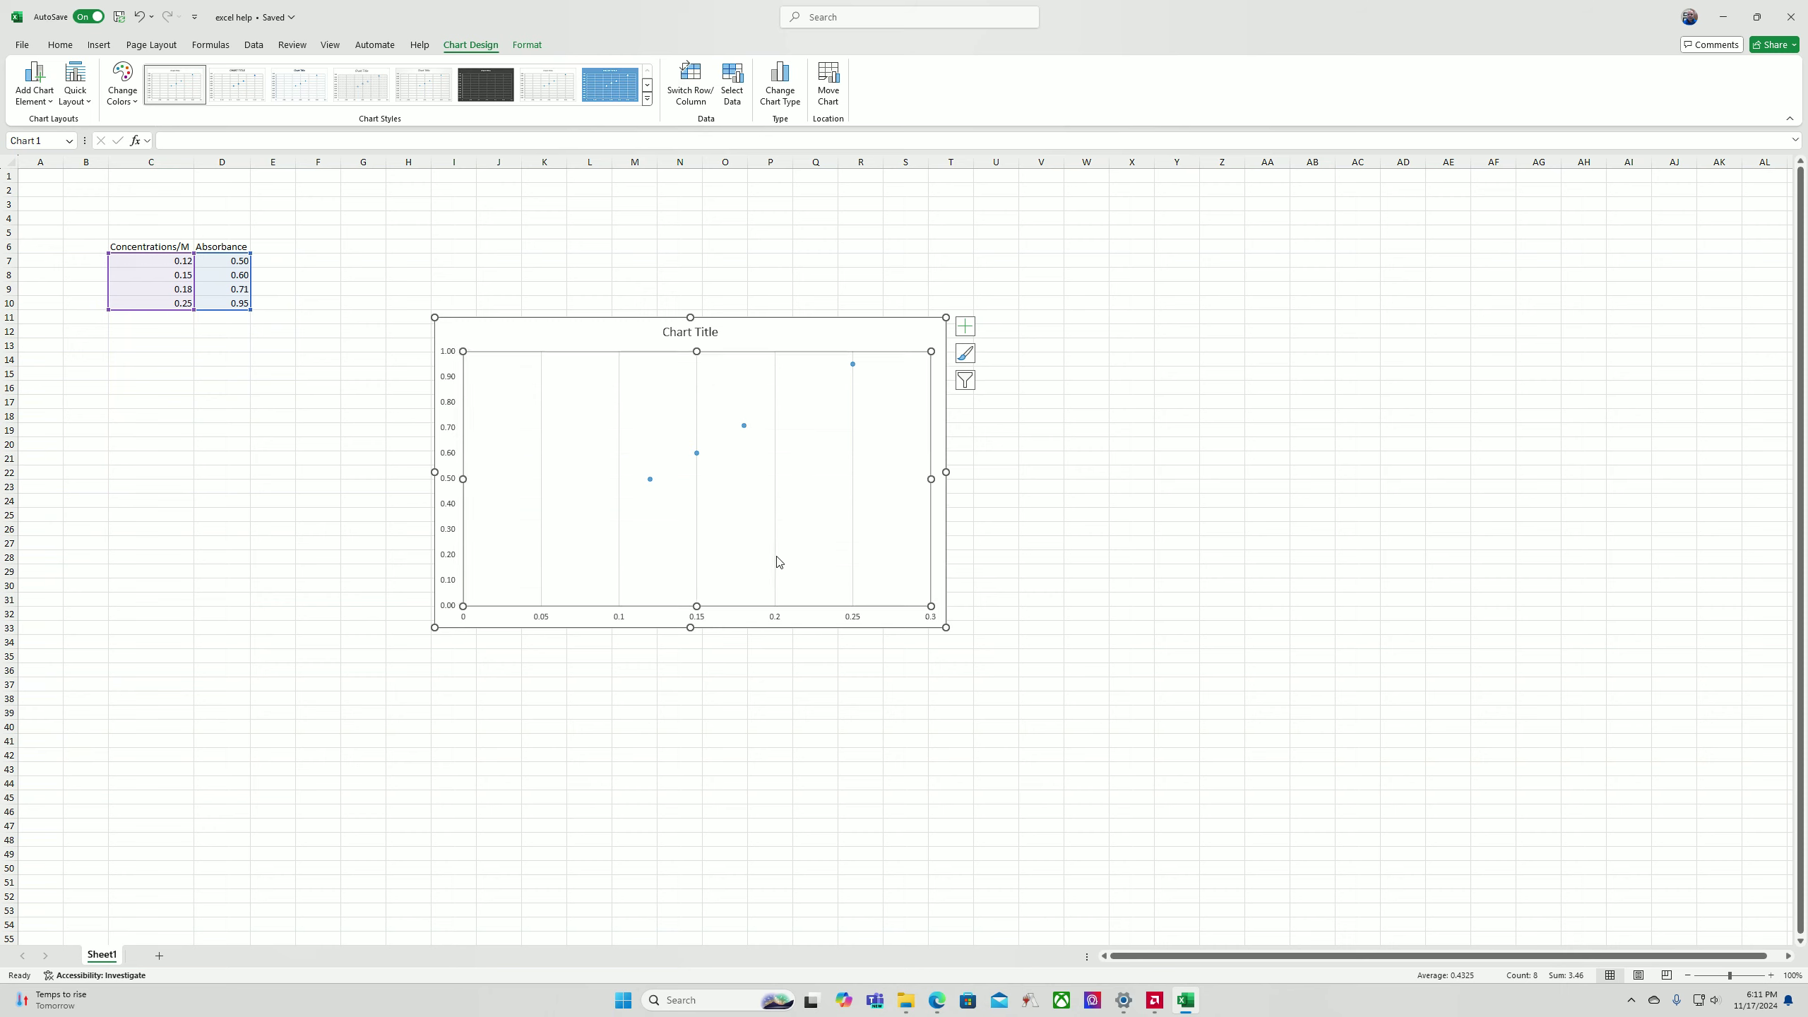
click(776, 561)
key(Delete)
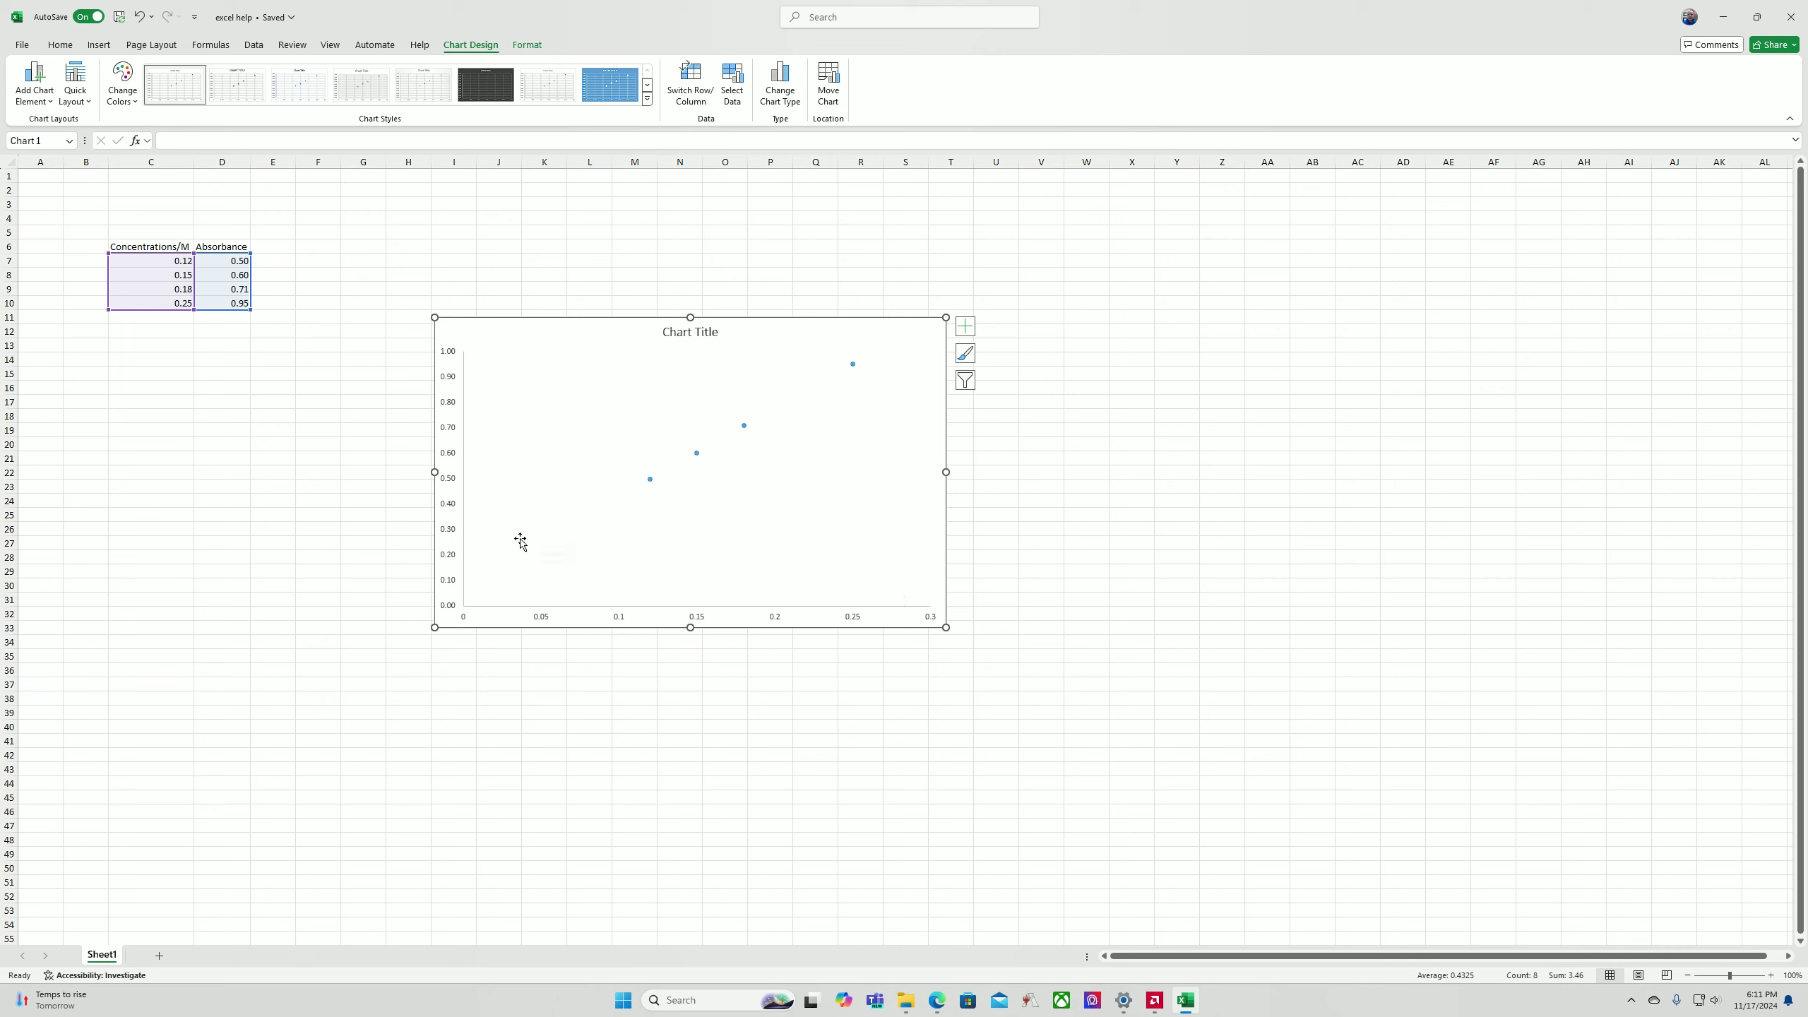
Set the minimum bound of the scatter chart's horizontal axis to 0.115.
double_click(620, 622)
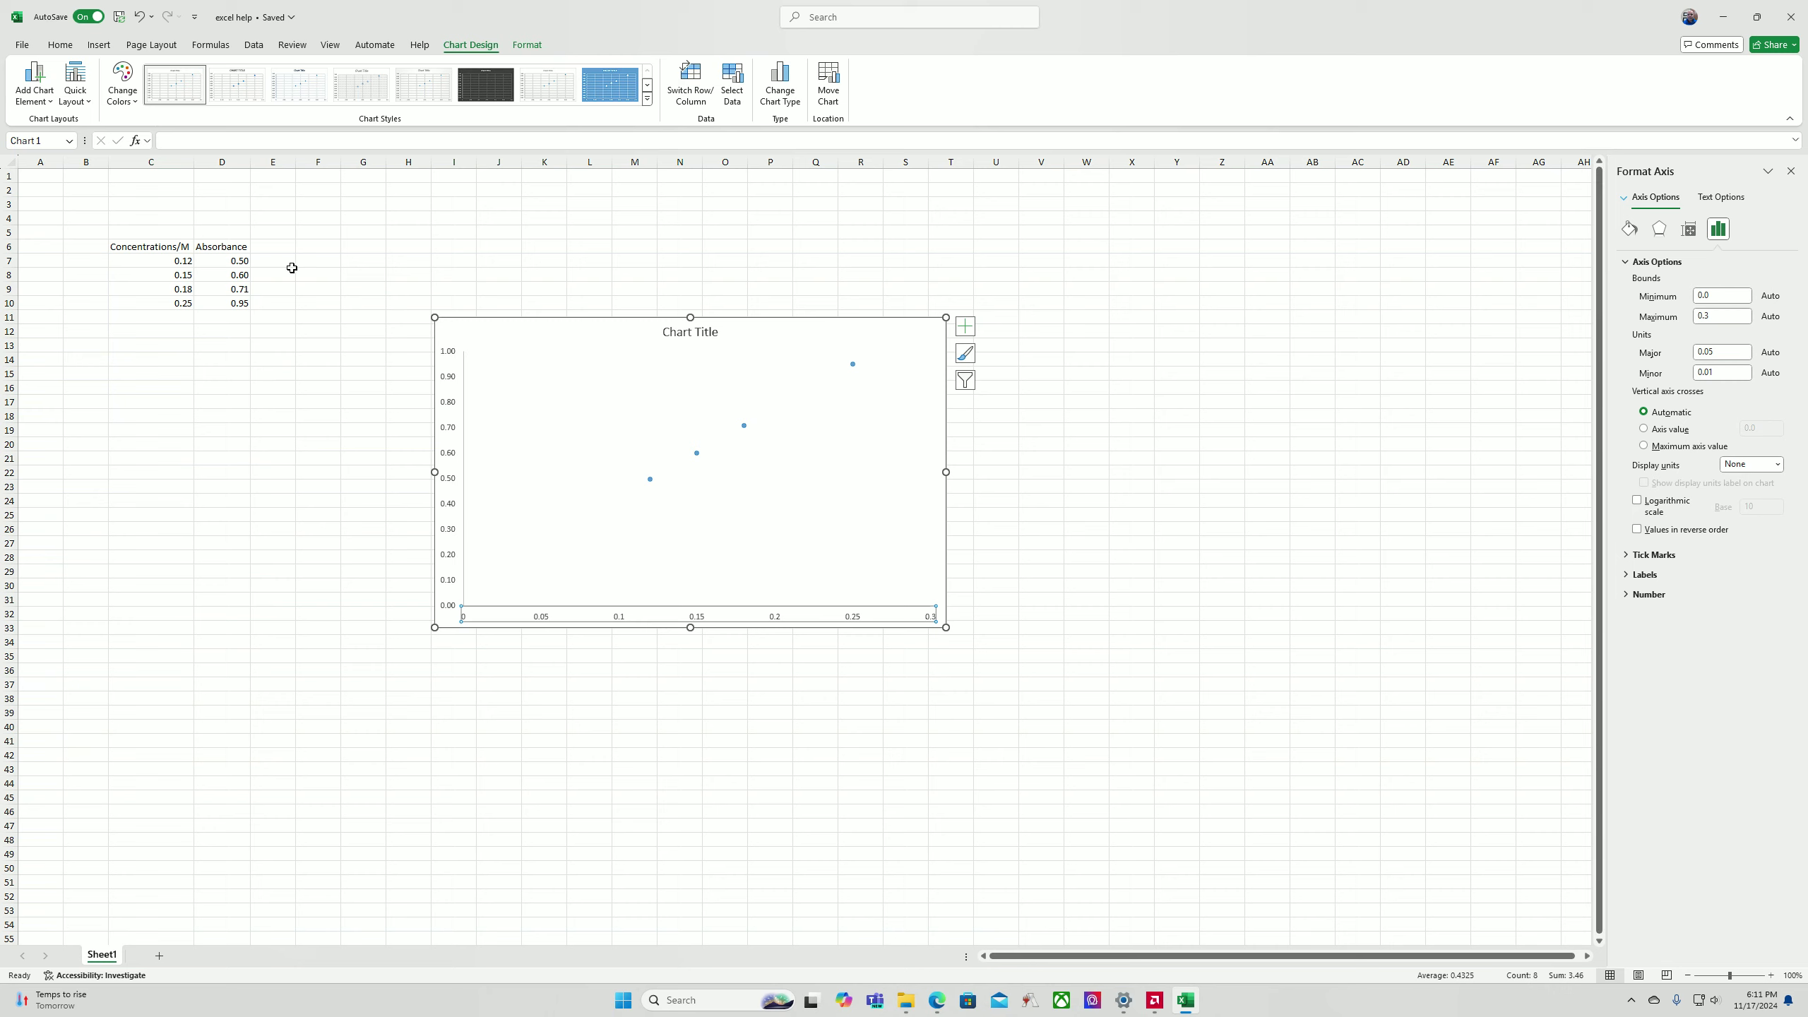
click(1717, 293)
text(1)
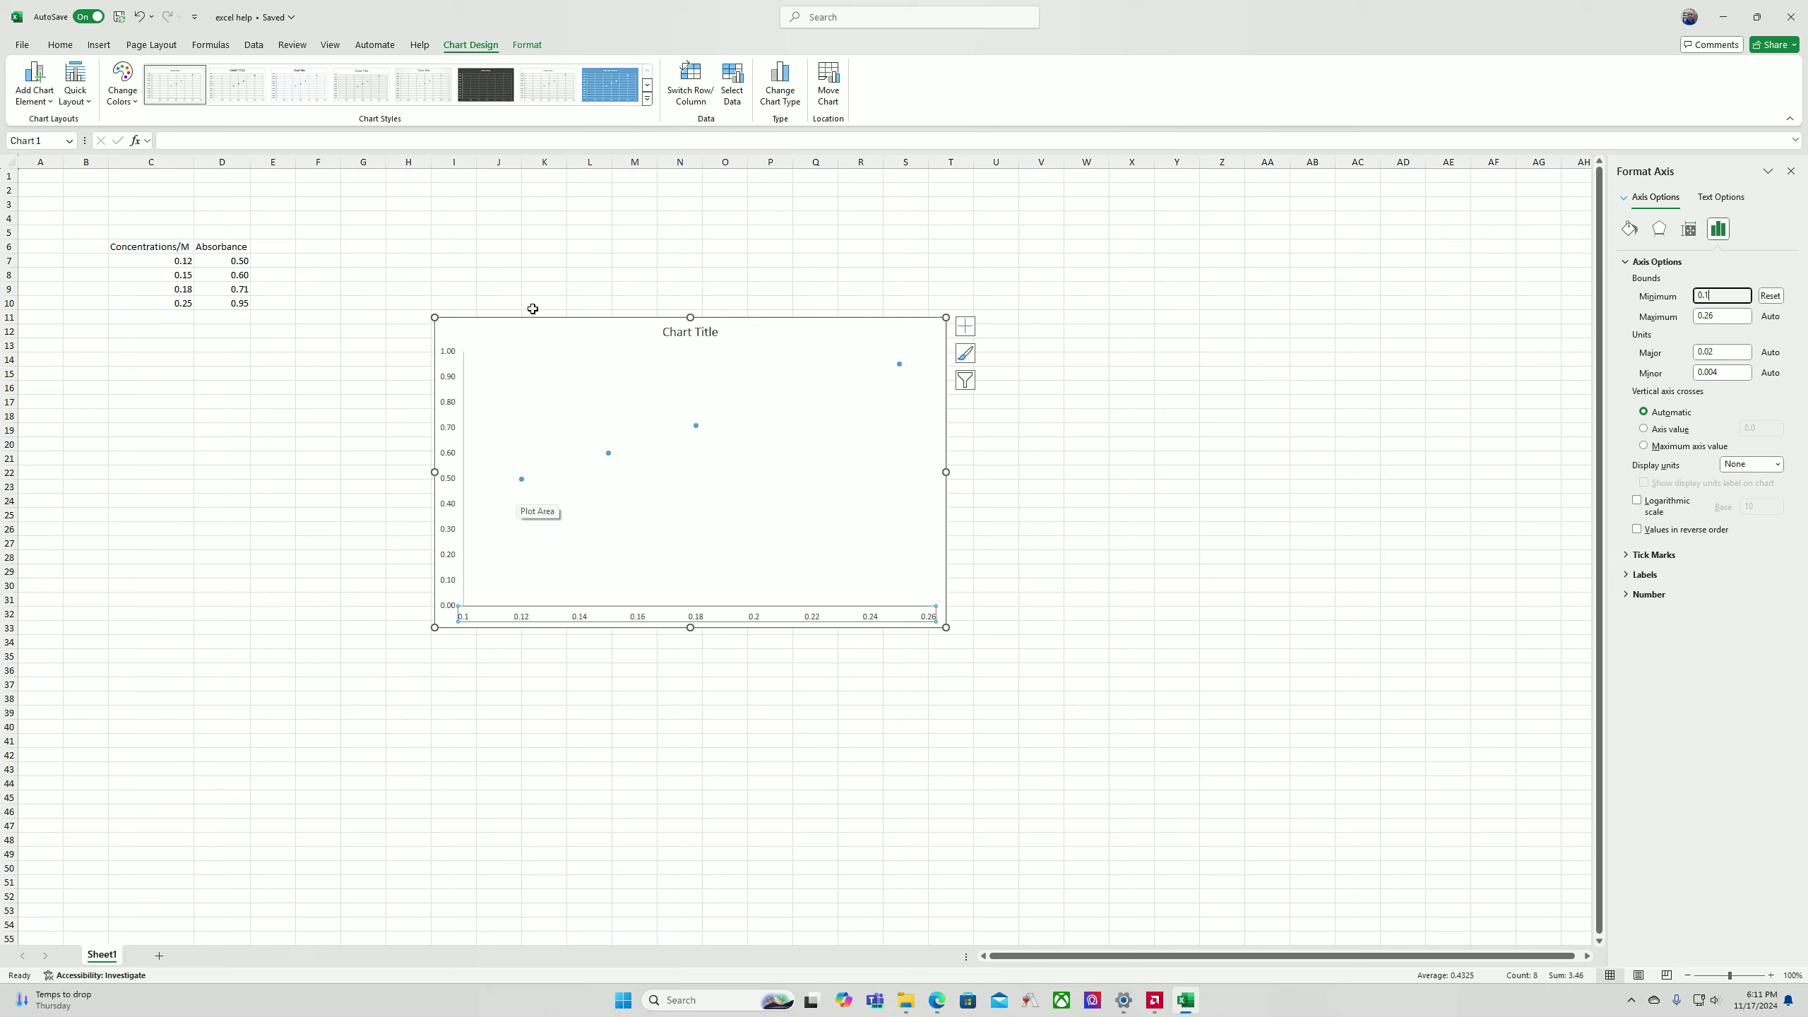
click(1712, 293)
text(1)
text(2)
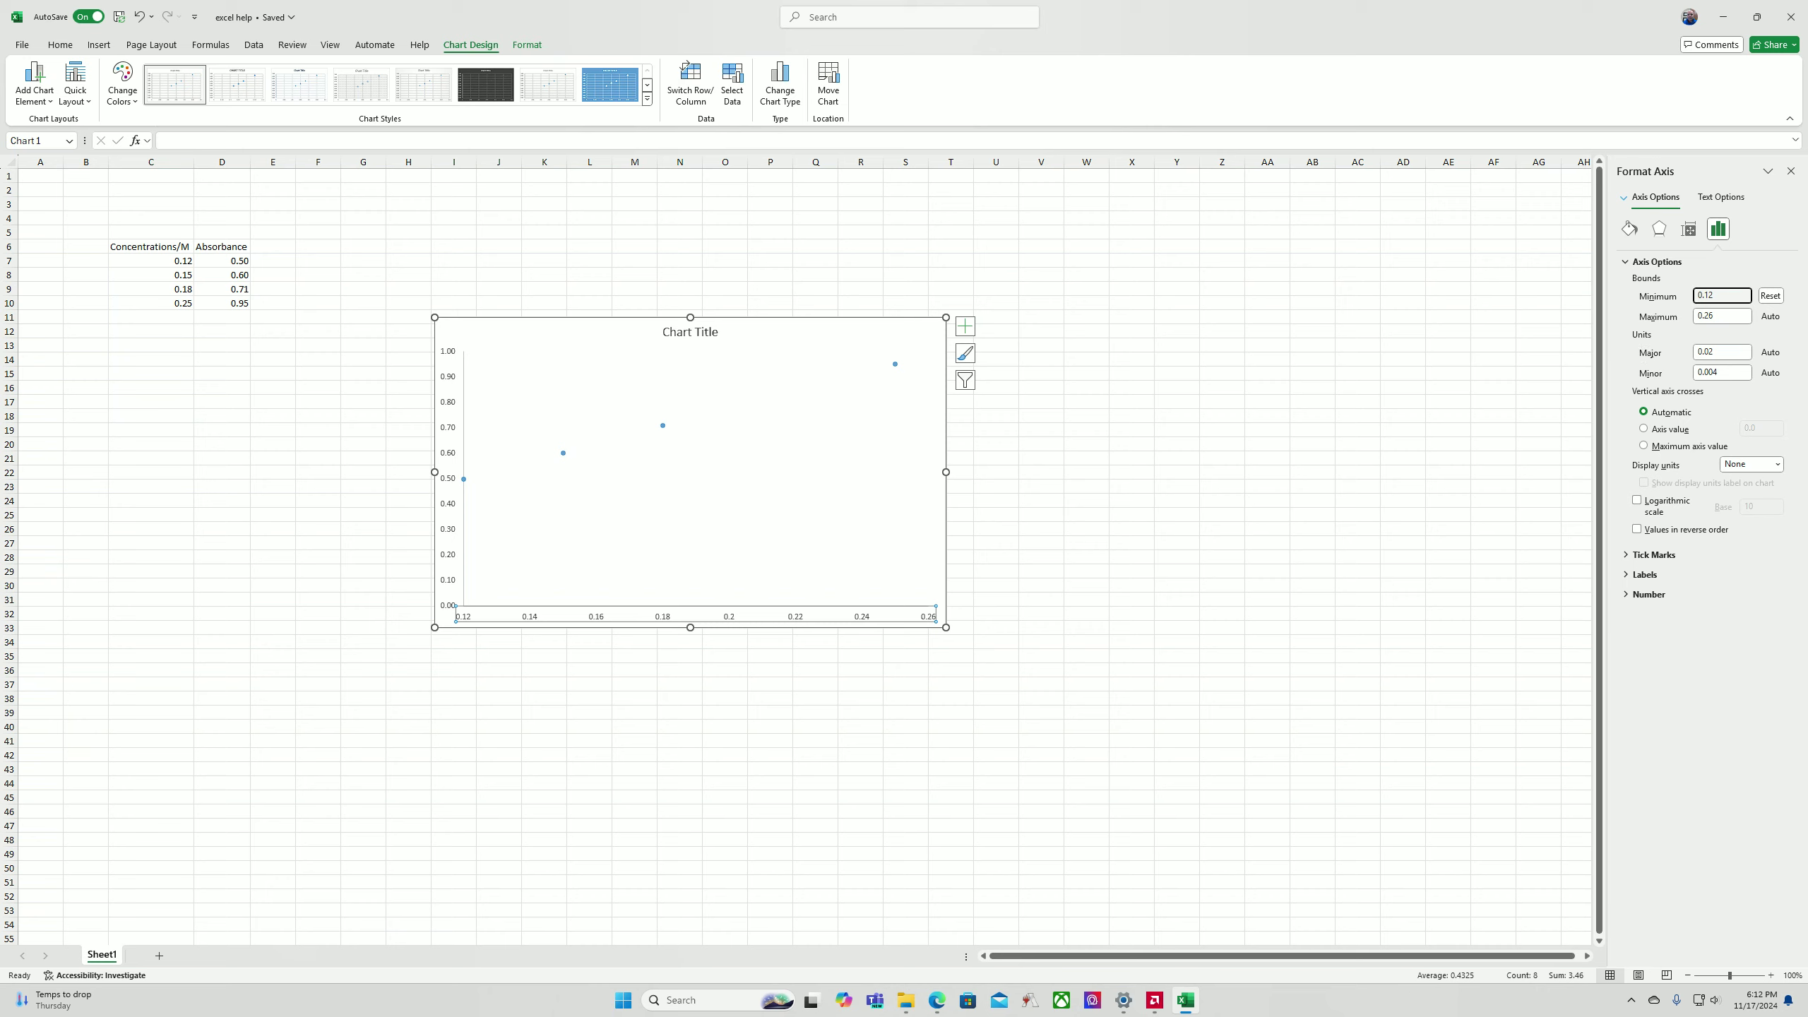
text(5)
click(578, 525)
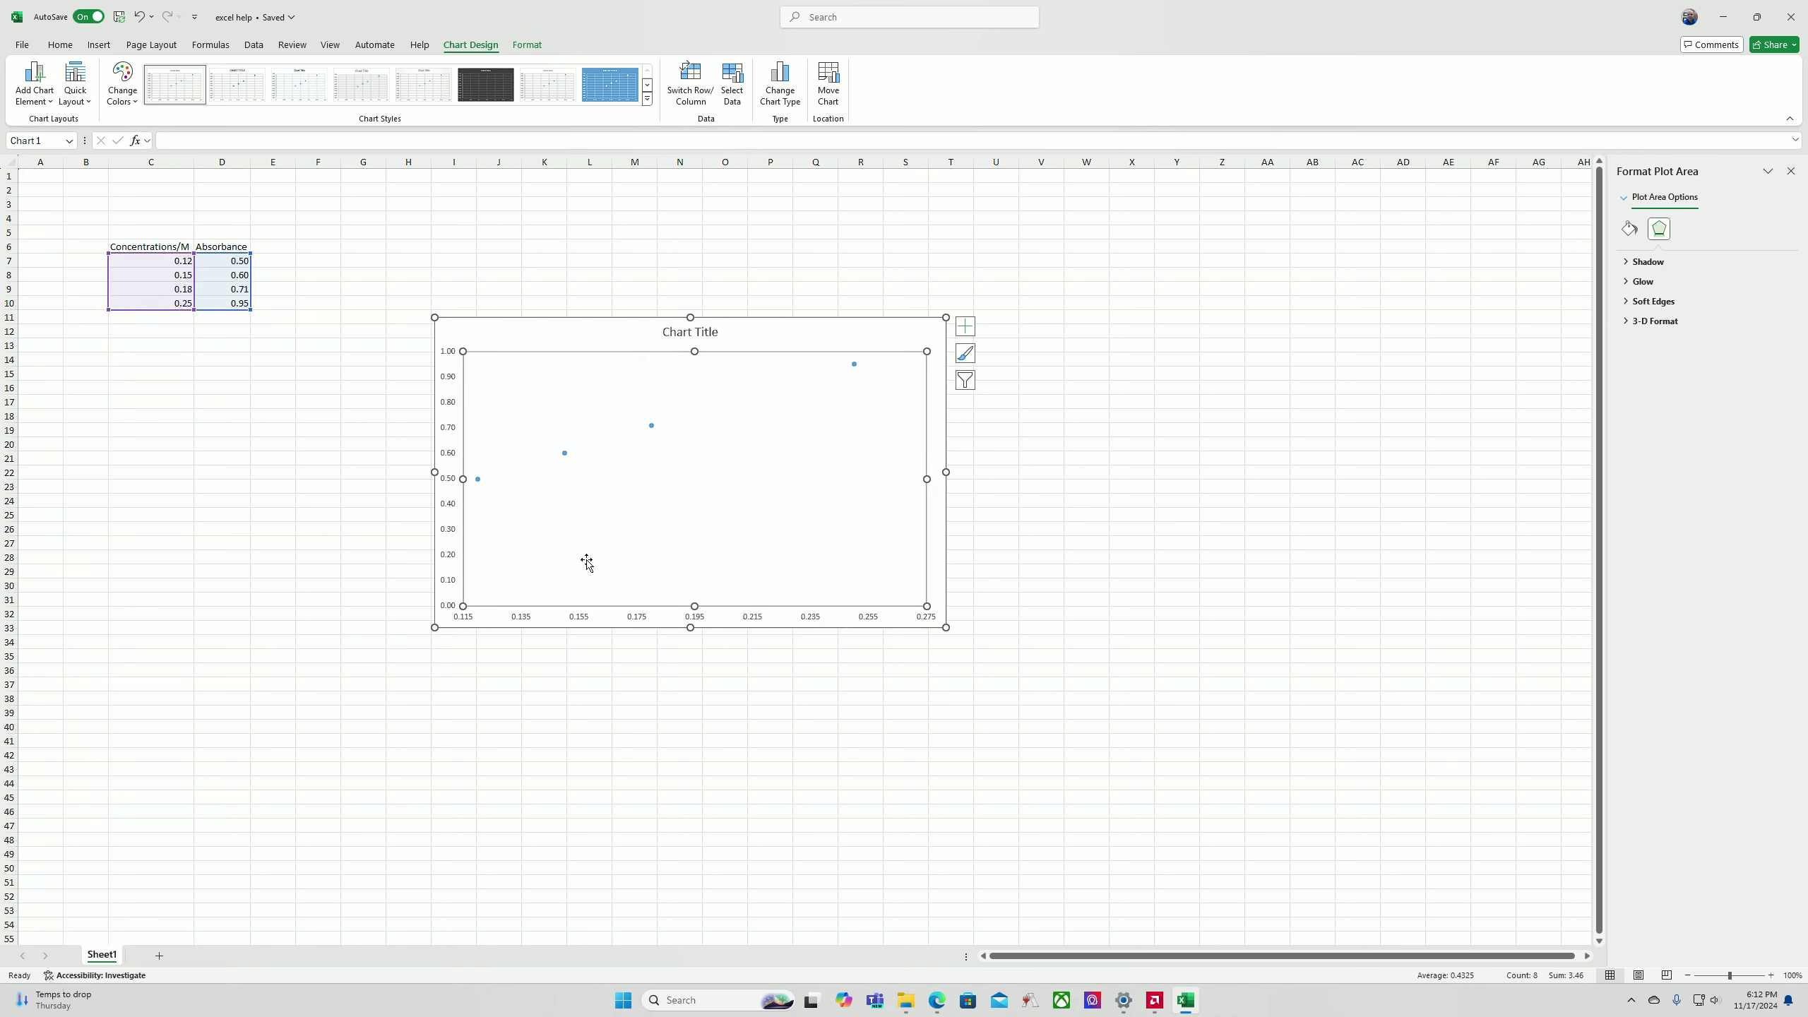
Set the vertical axis bounds to a minimum of 0.45 and a maximum of 1.0.
click(451, 535)
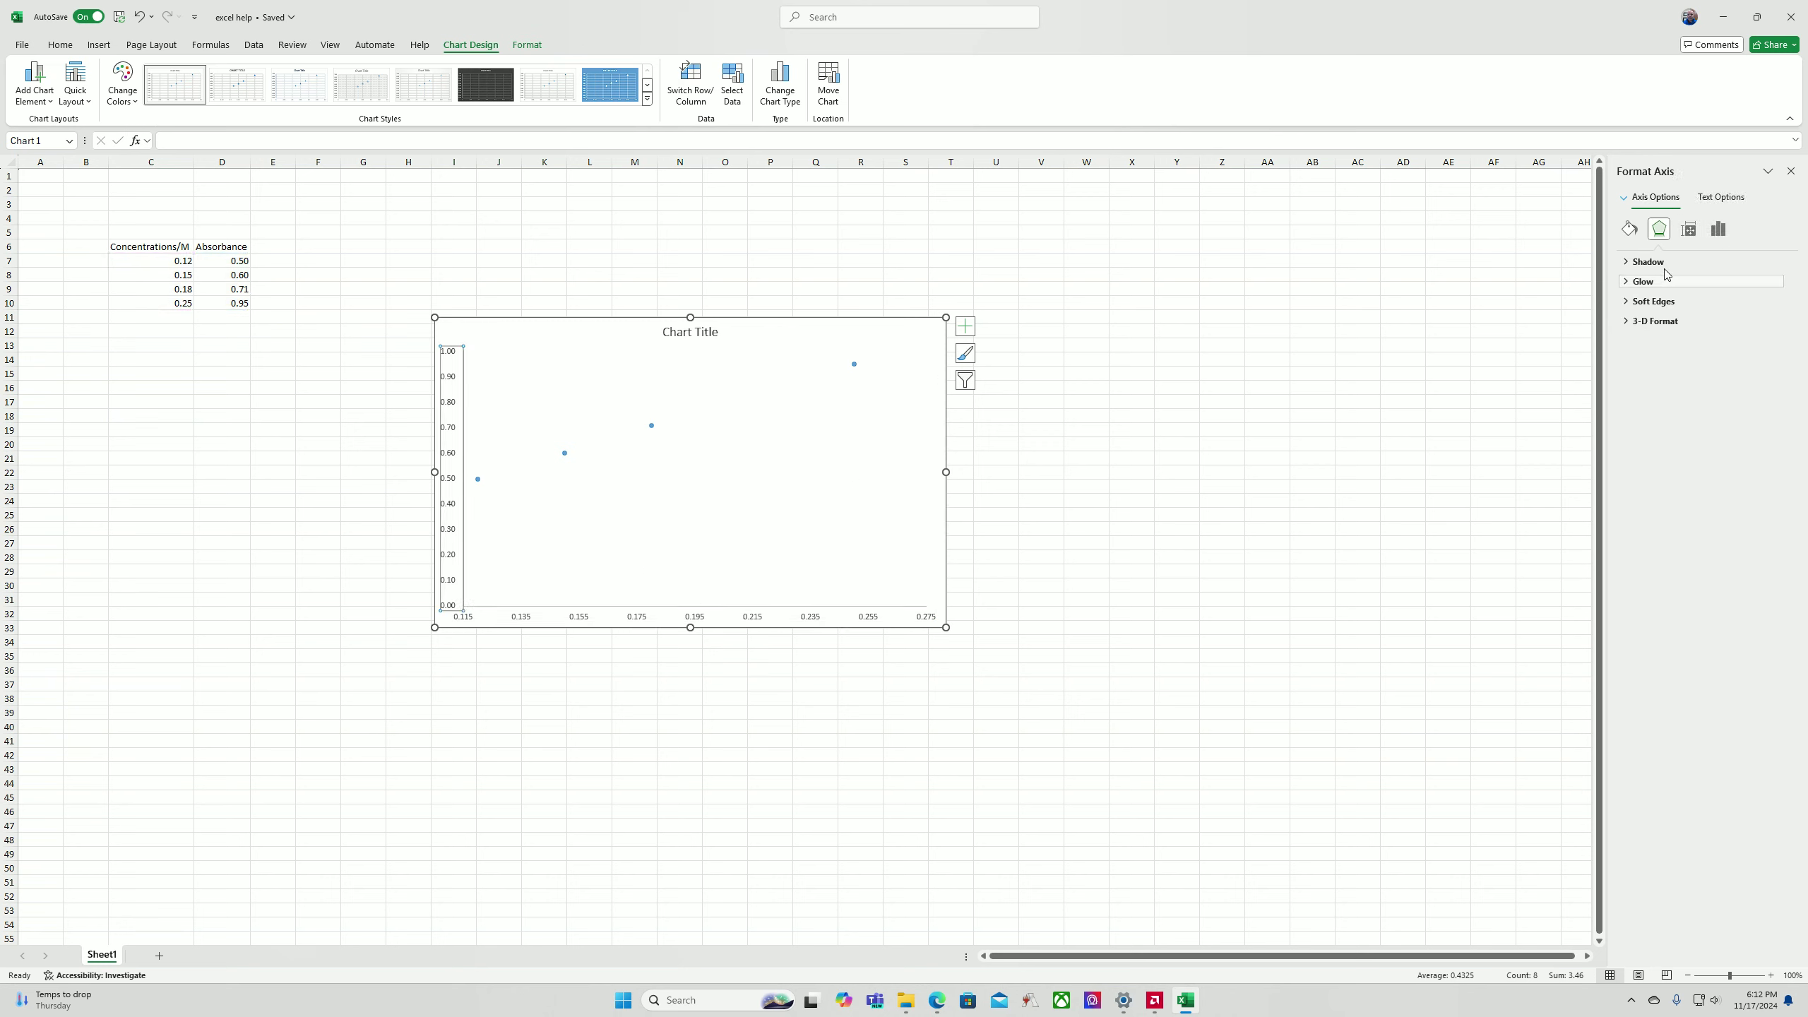
click(1719, 231)
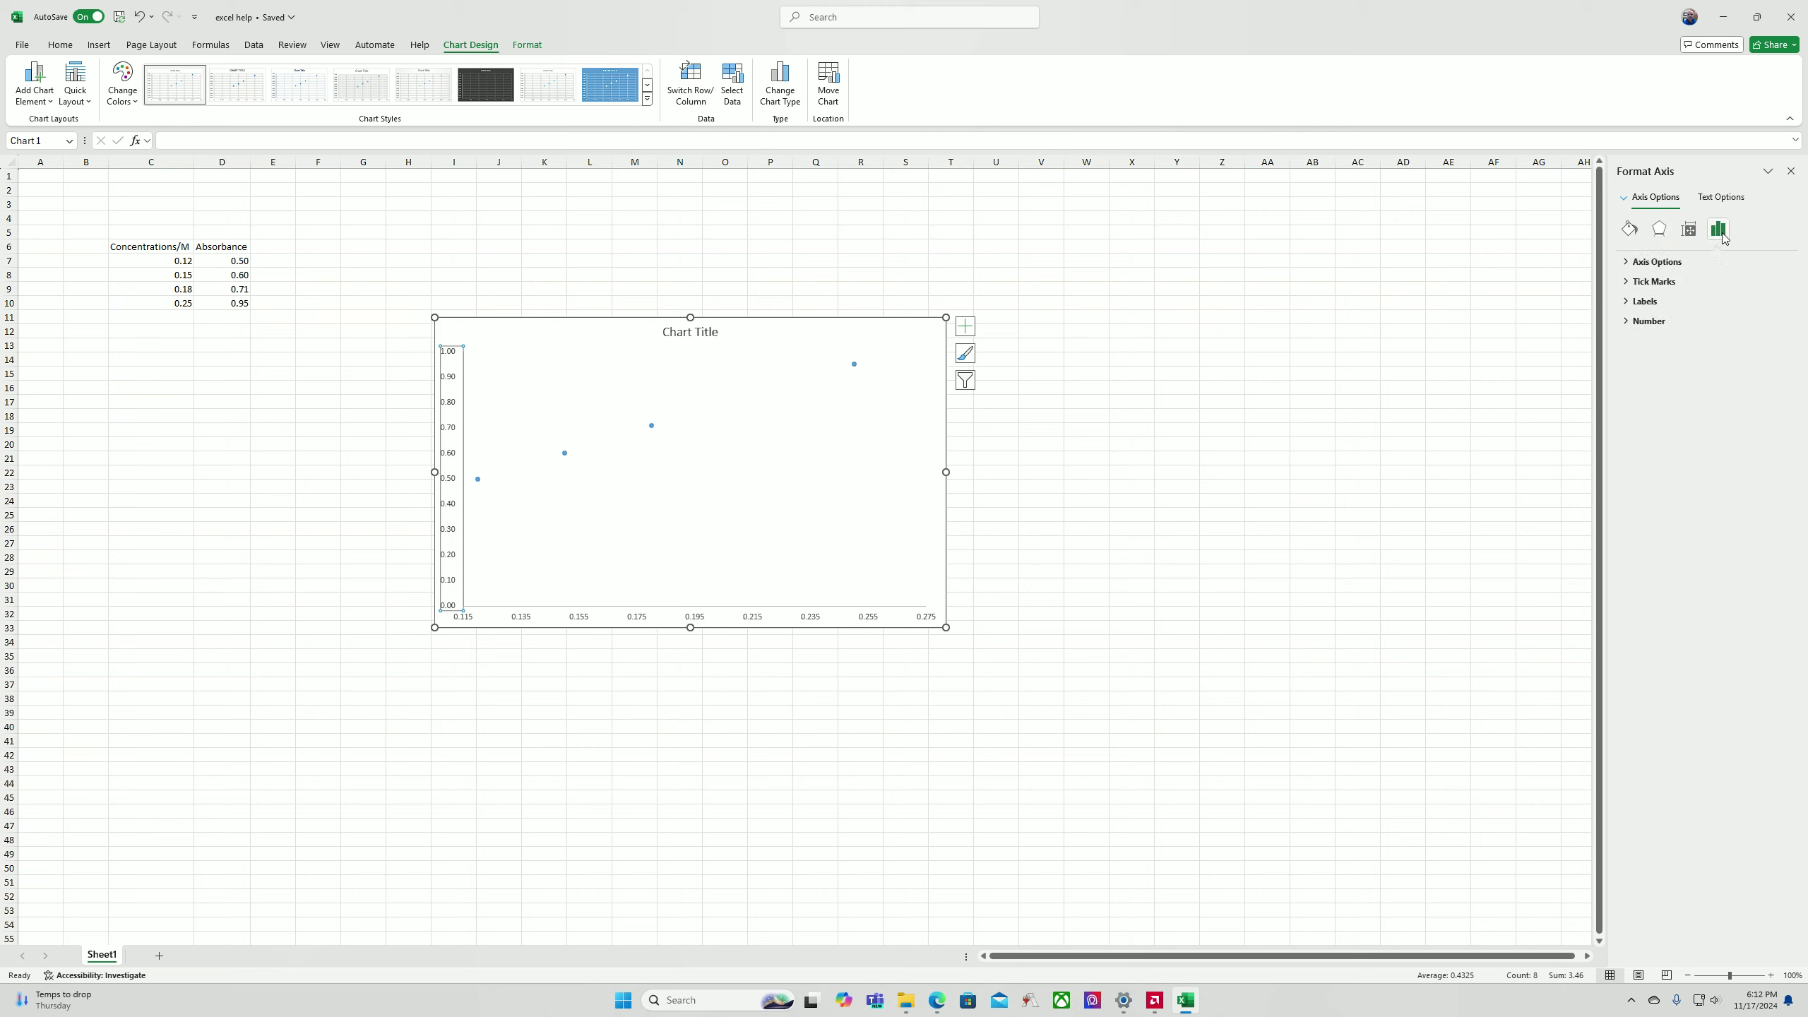
click(1664, 262)
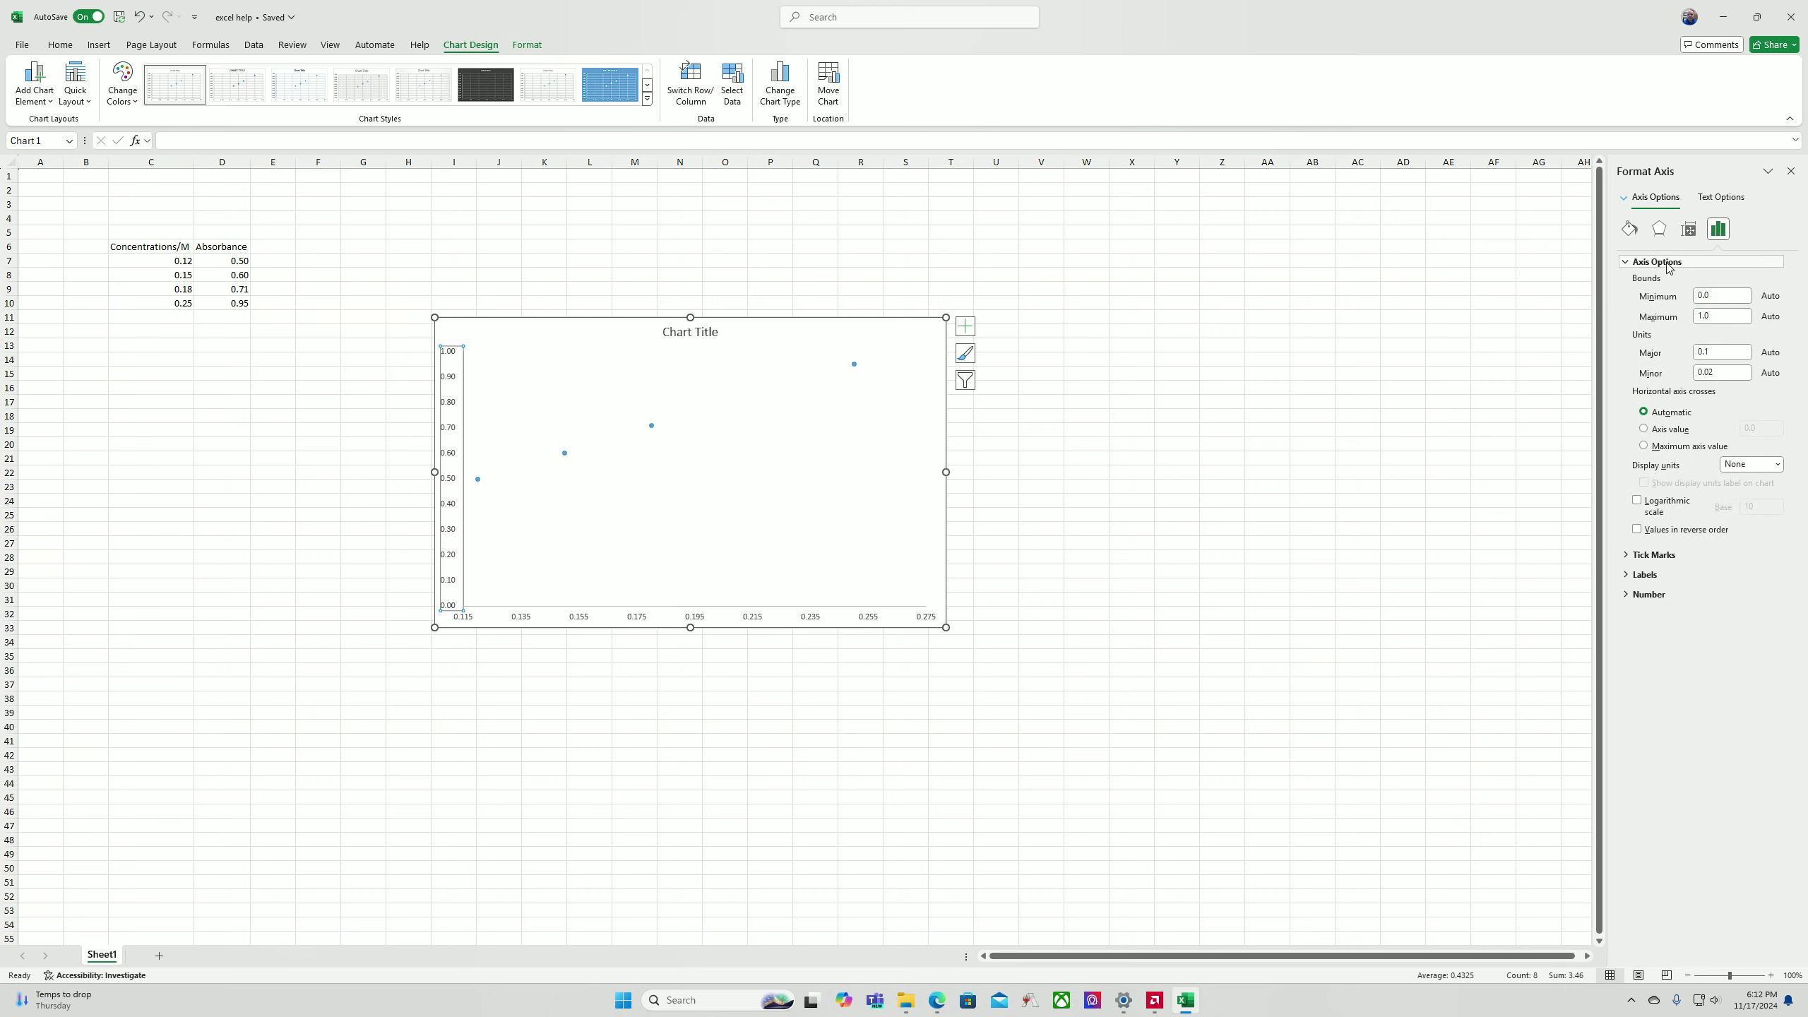
click(1721, 294)
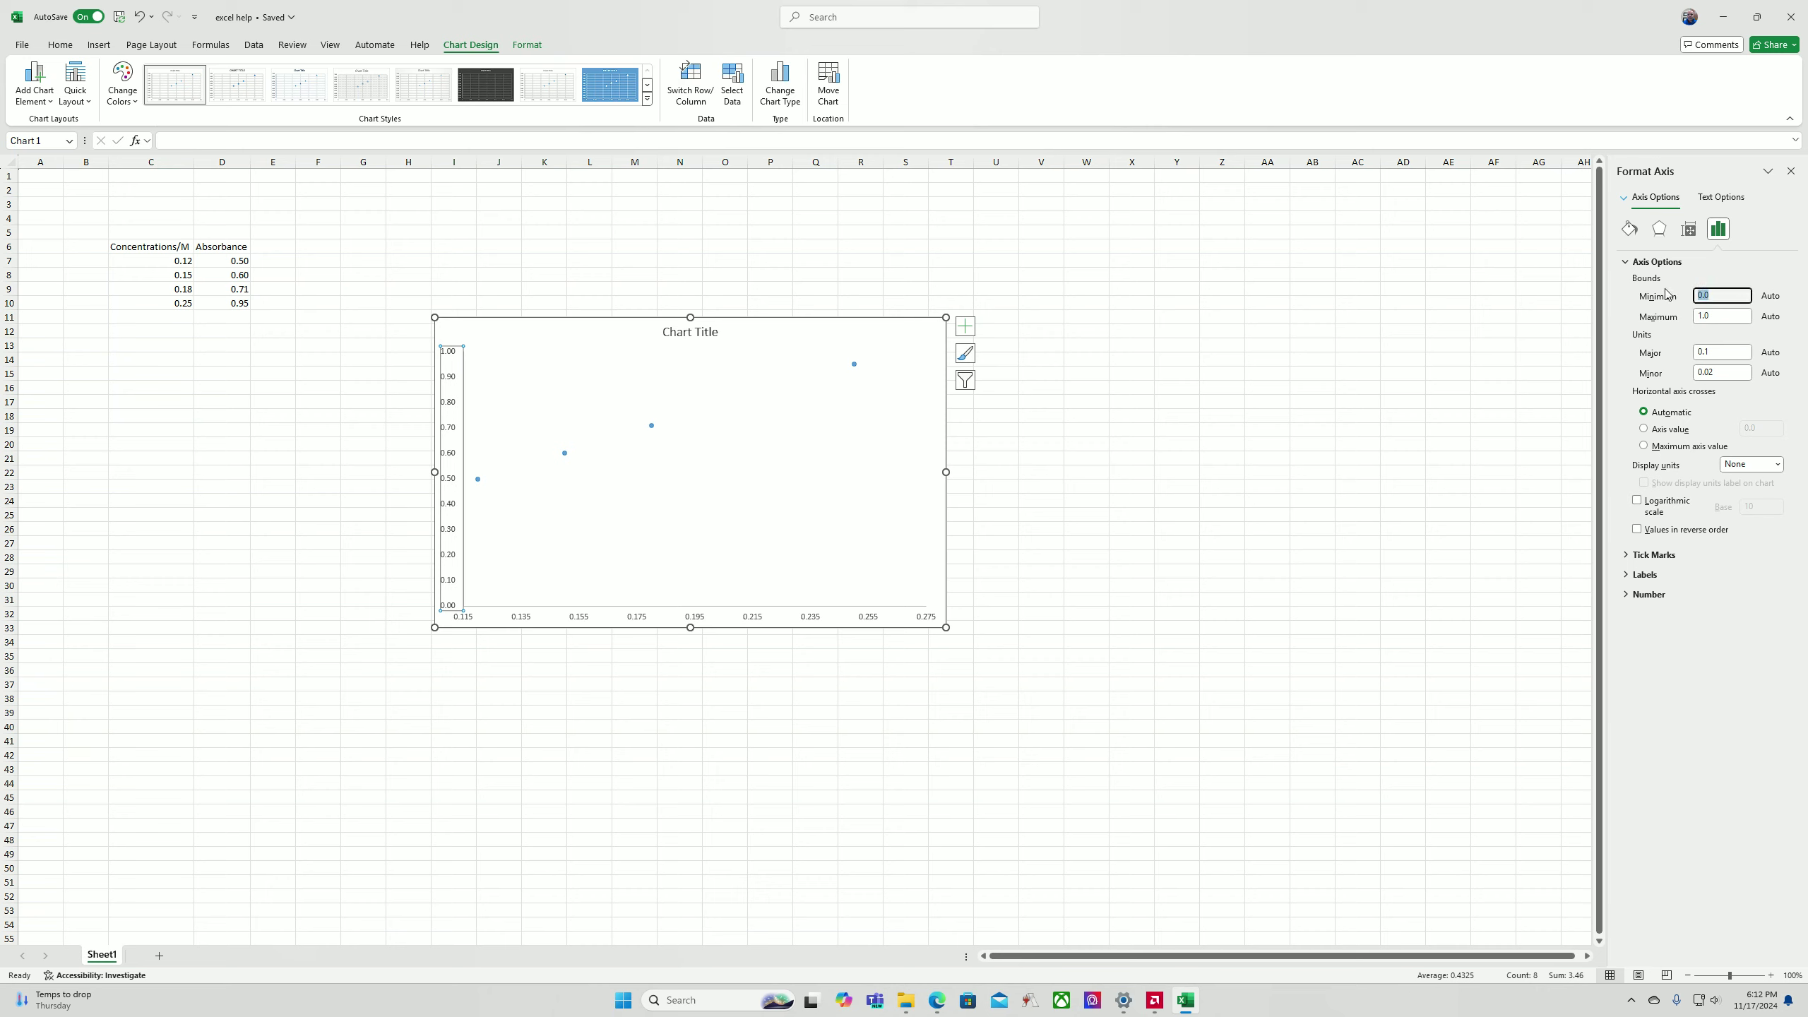
text(0.45)
key(Return)
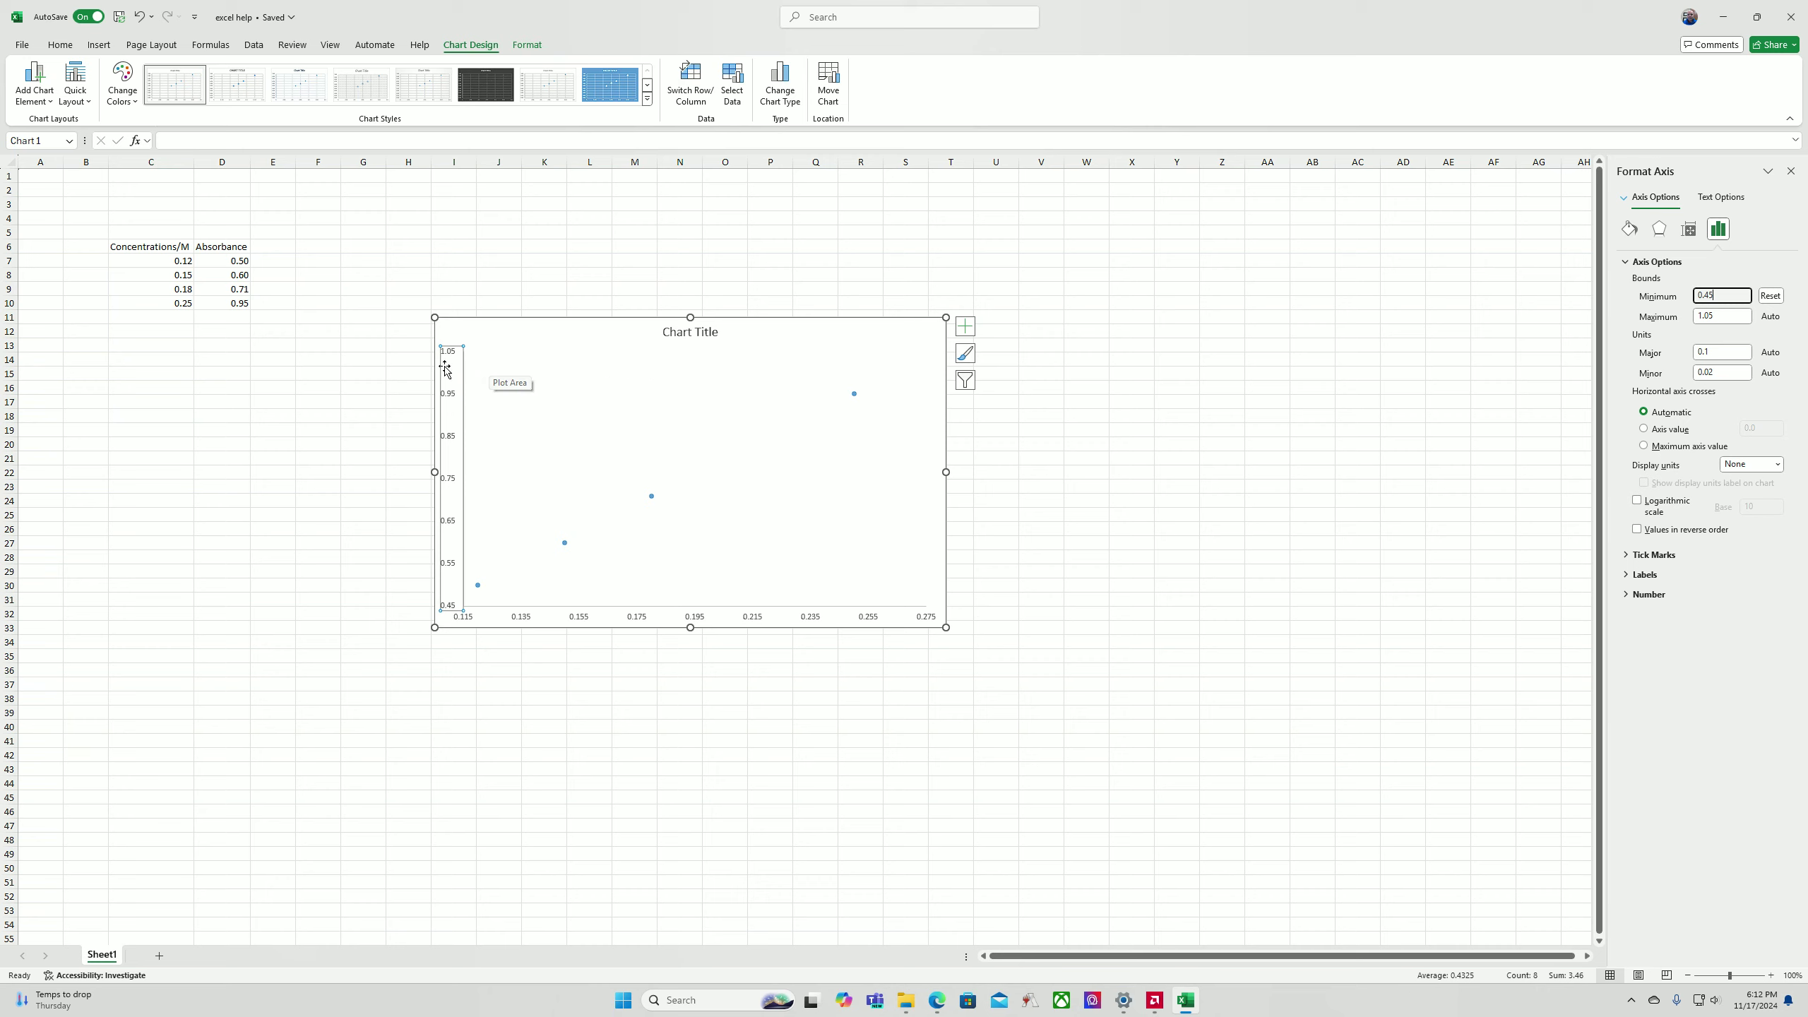
key(Tab)
text(1)
key(Return)
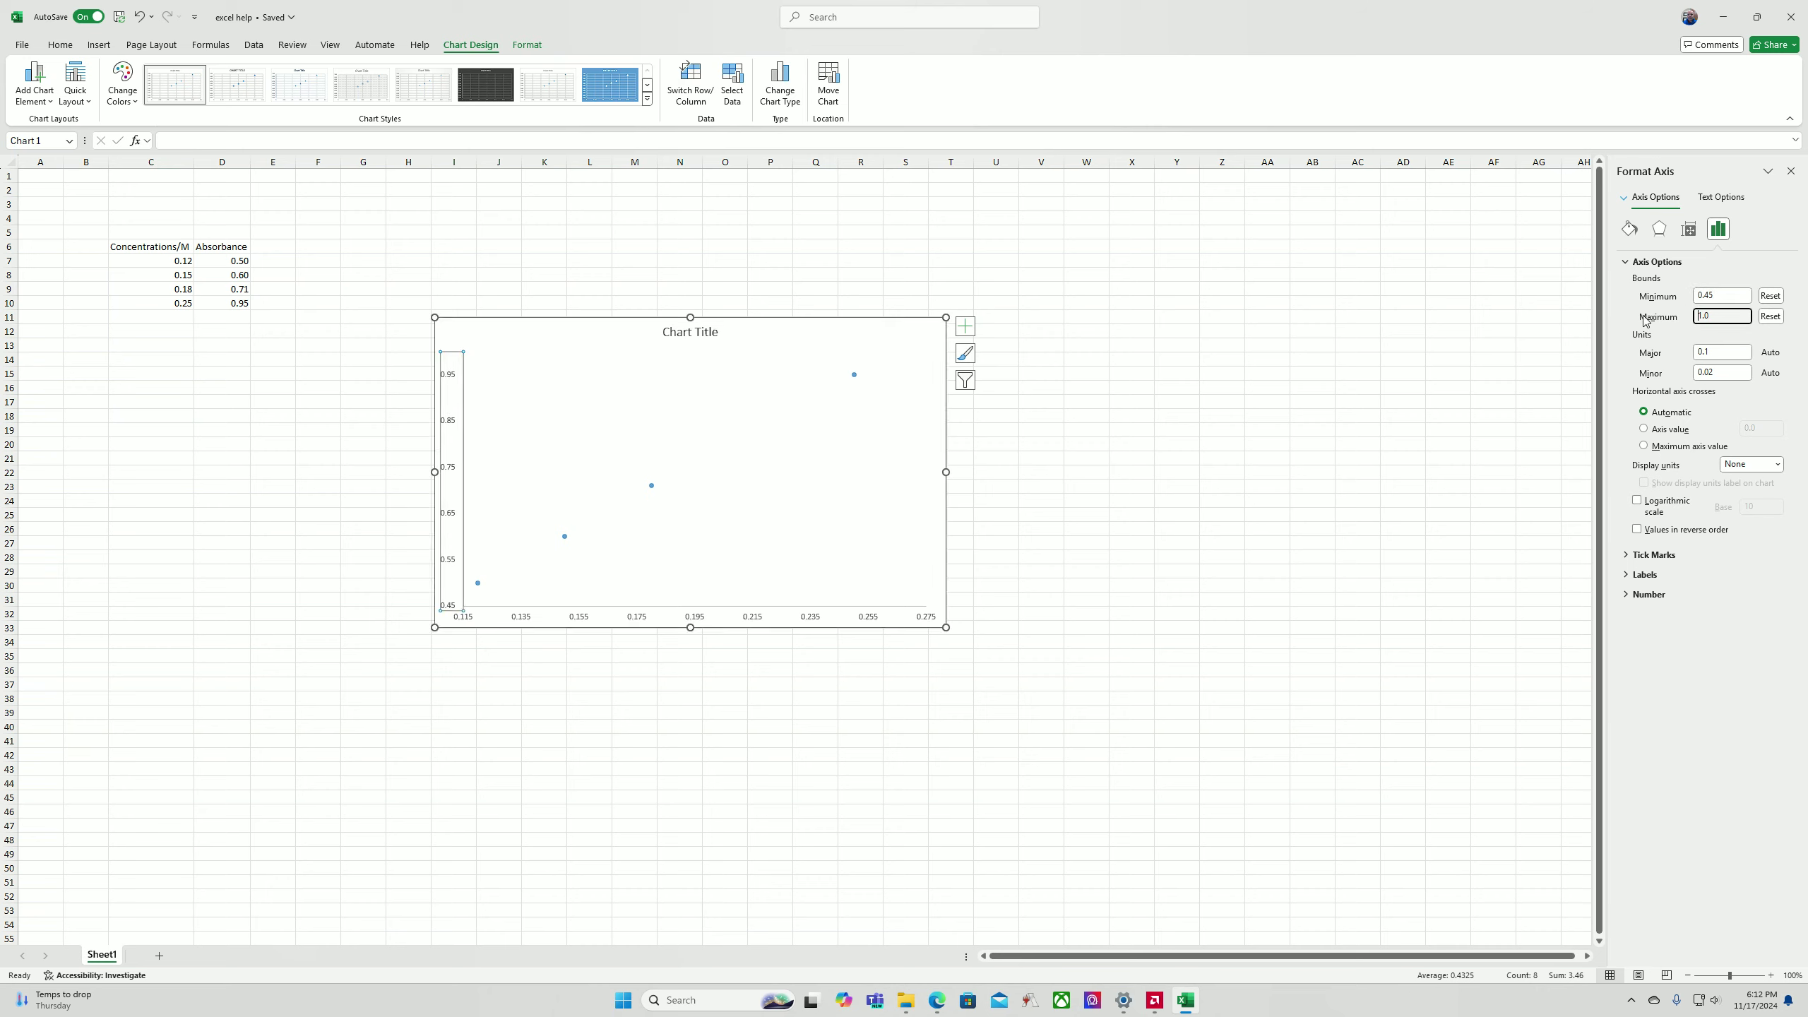
click(807, 536)
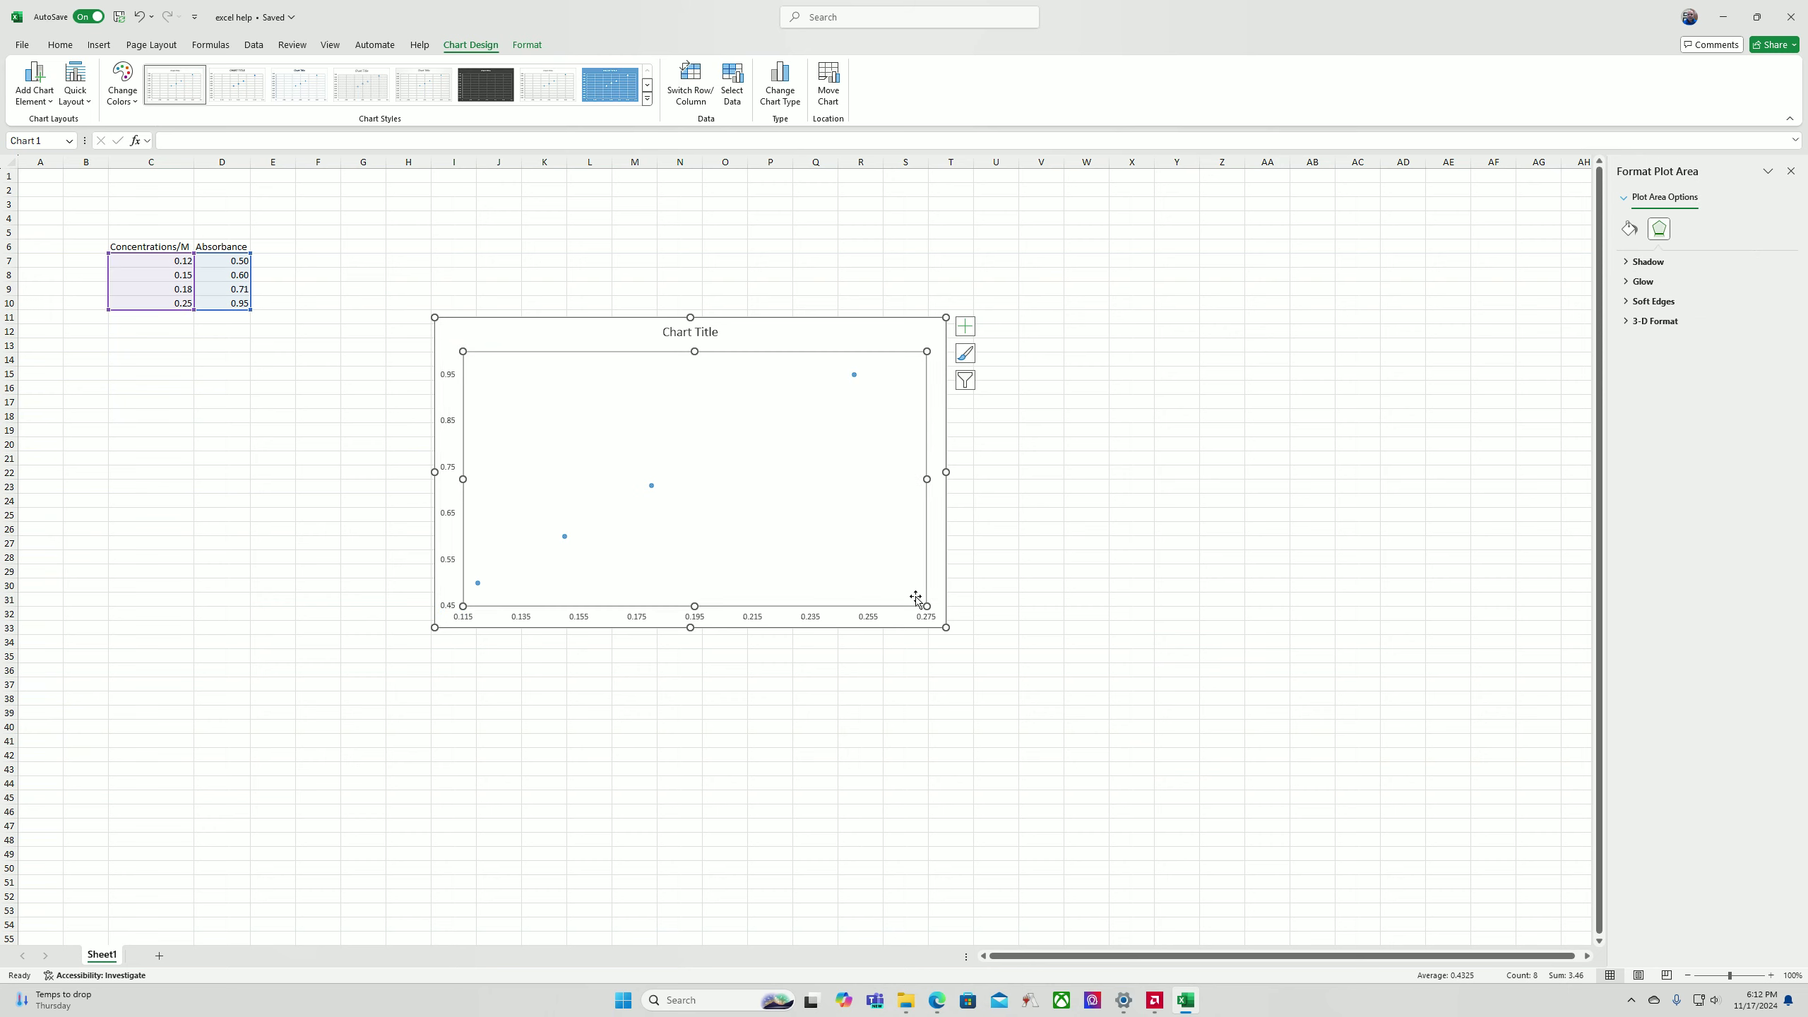
click(934, 566)
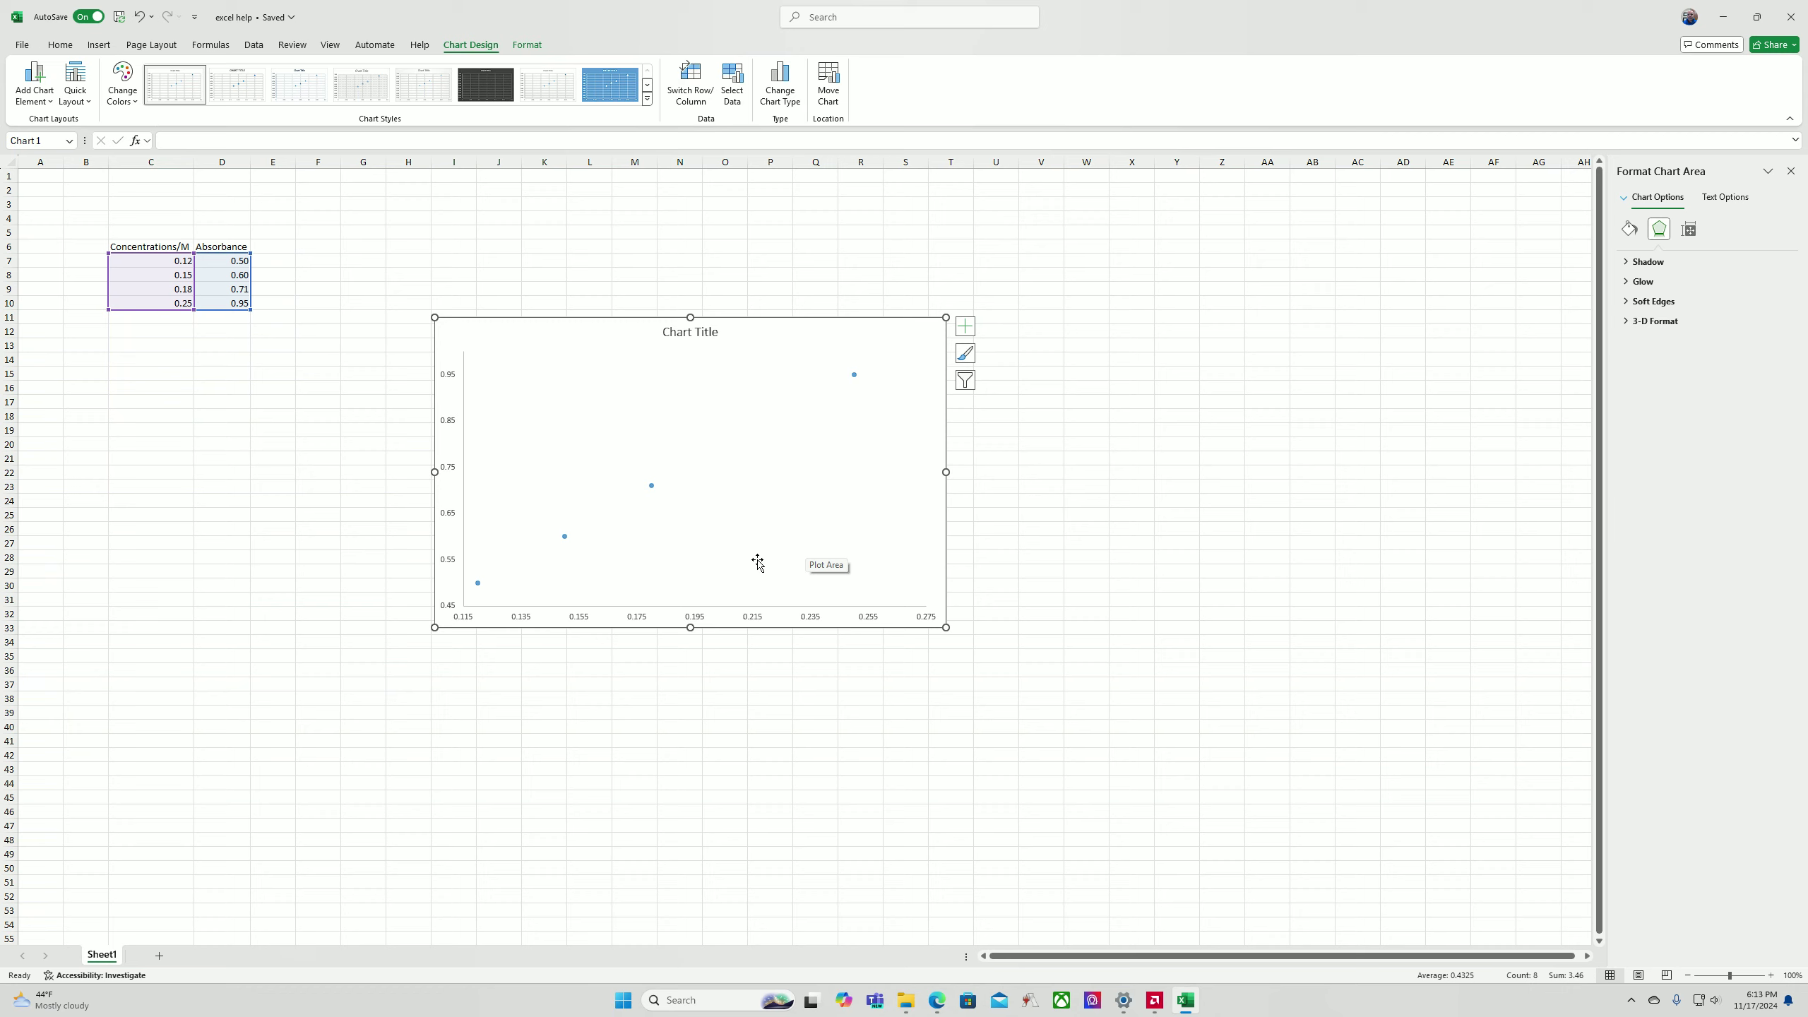
Add a linear trendline to the data series and display its equation and R-squared value on the chart.
click(652, 487)
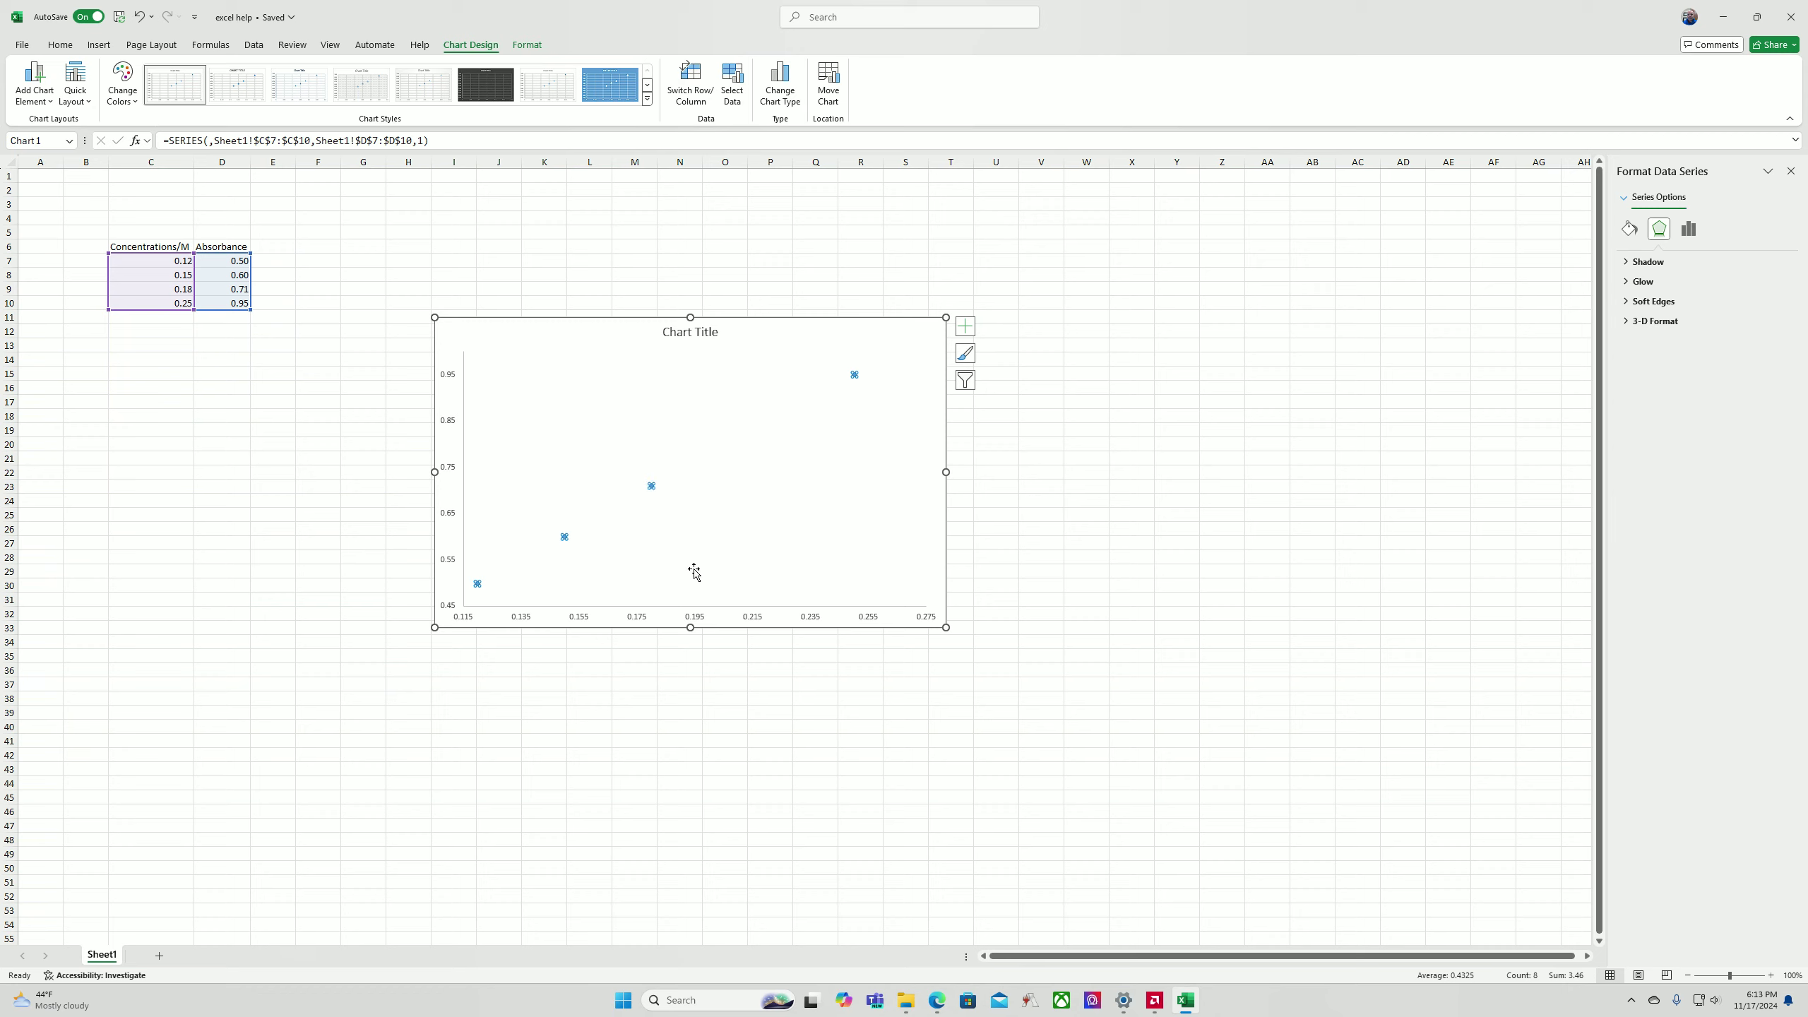
right_click(652, 487)
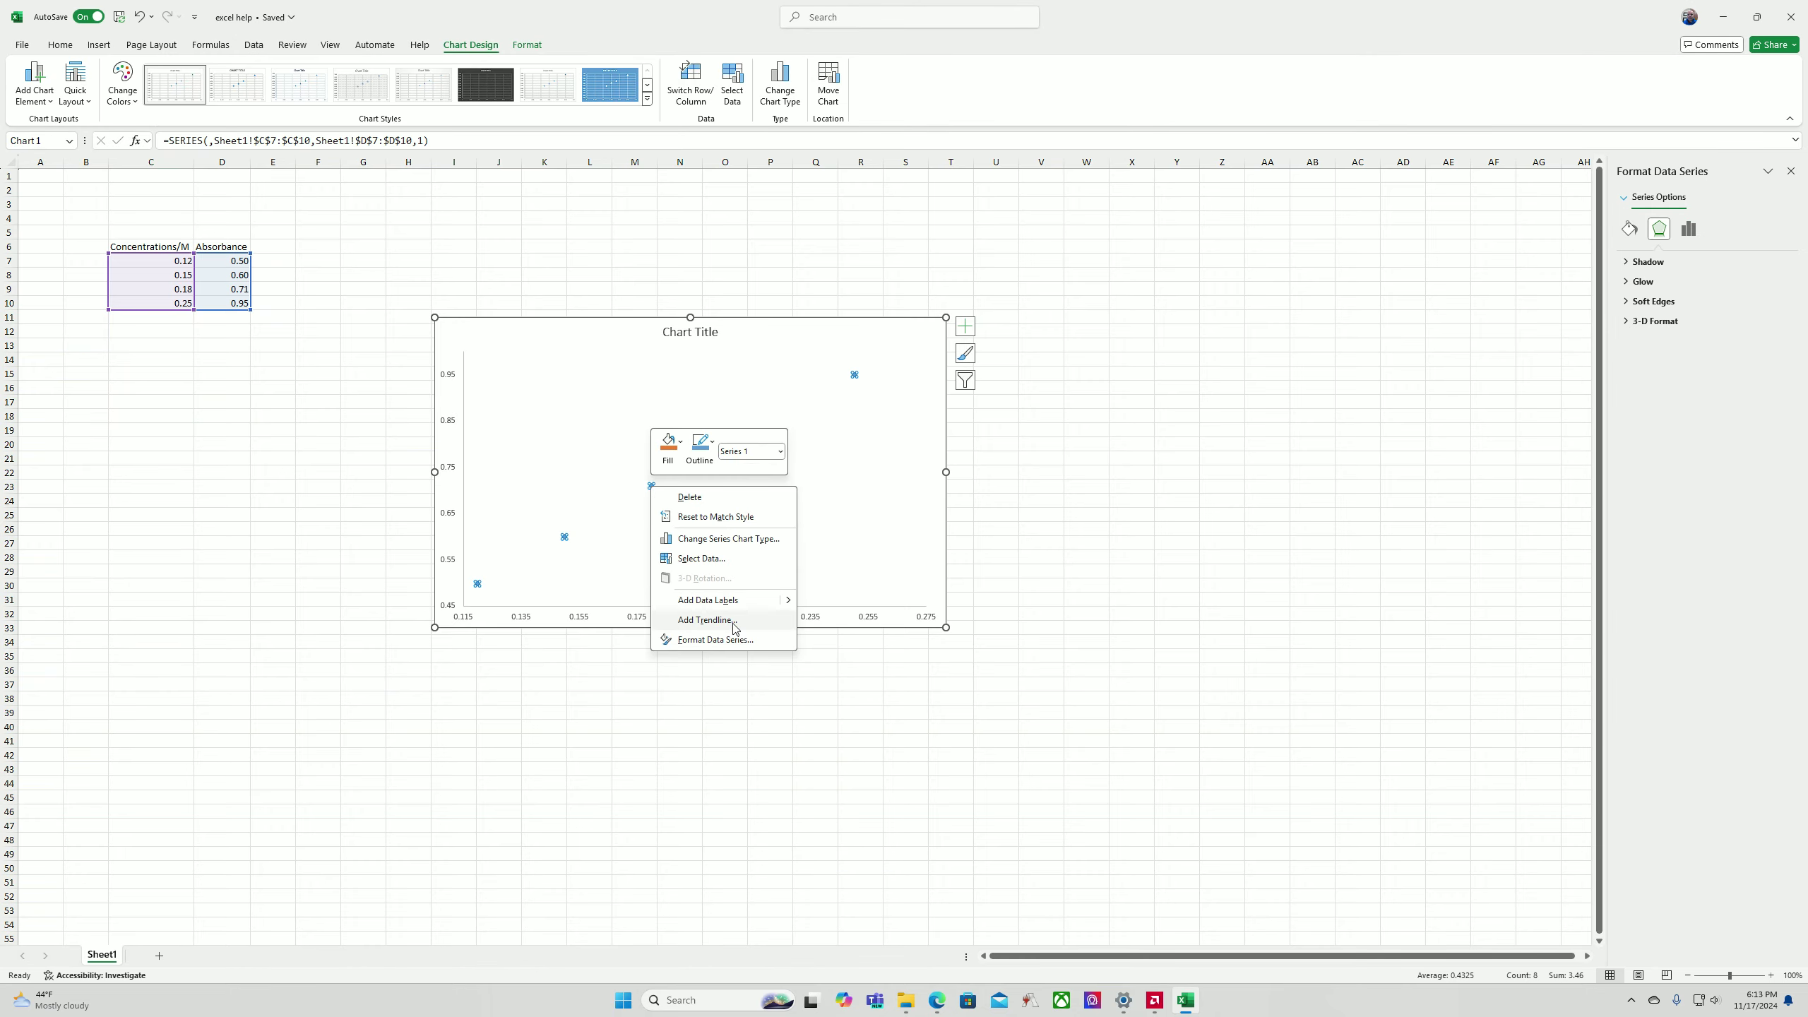
click(707, 619)
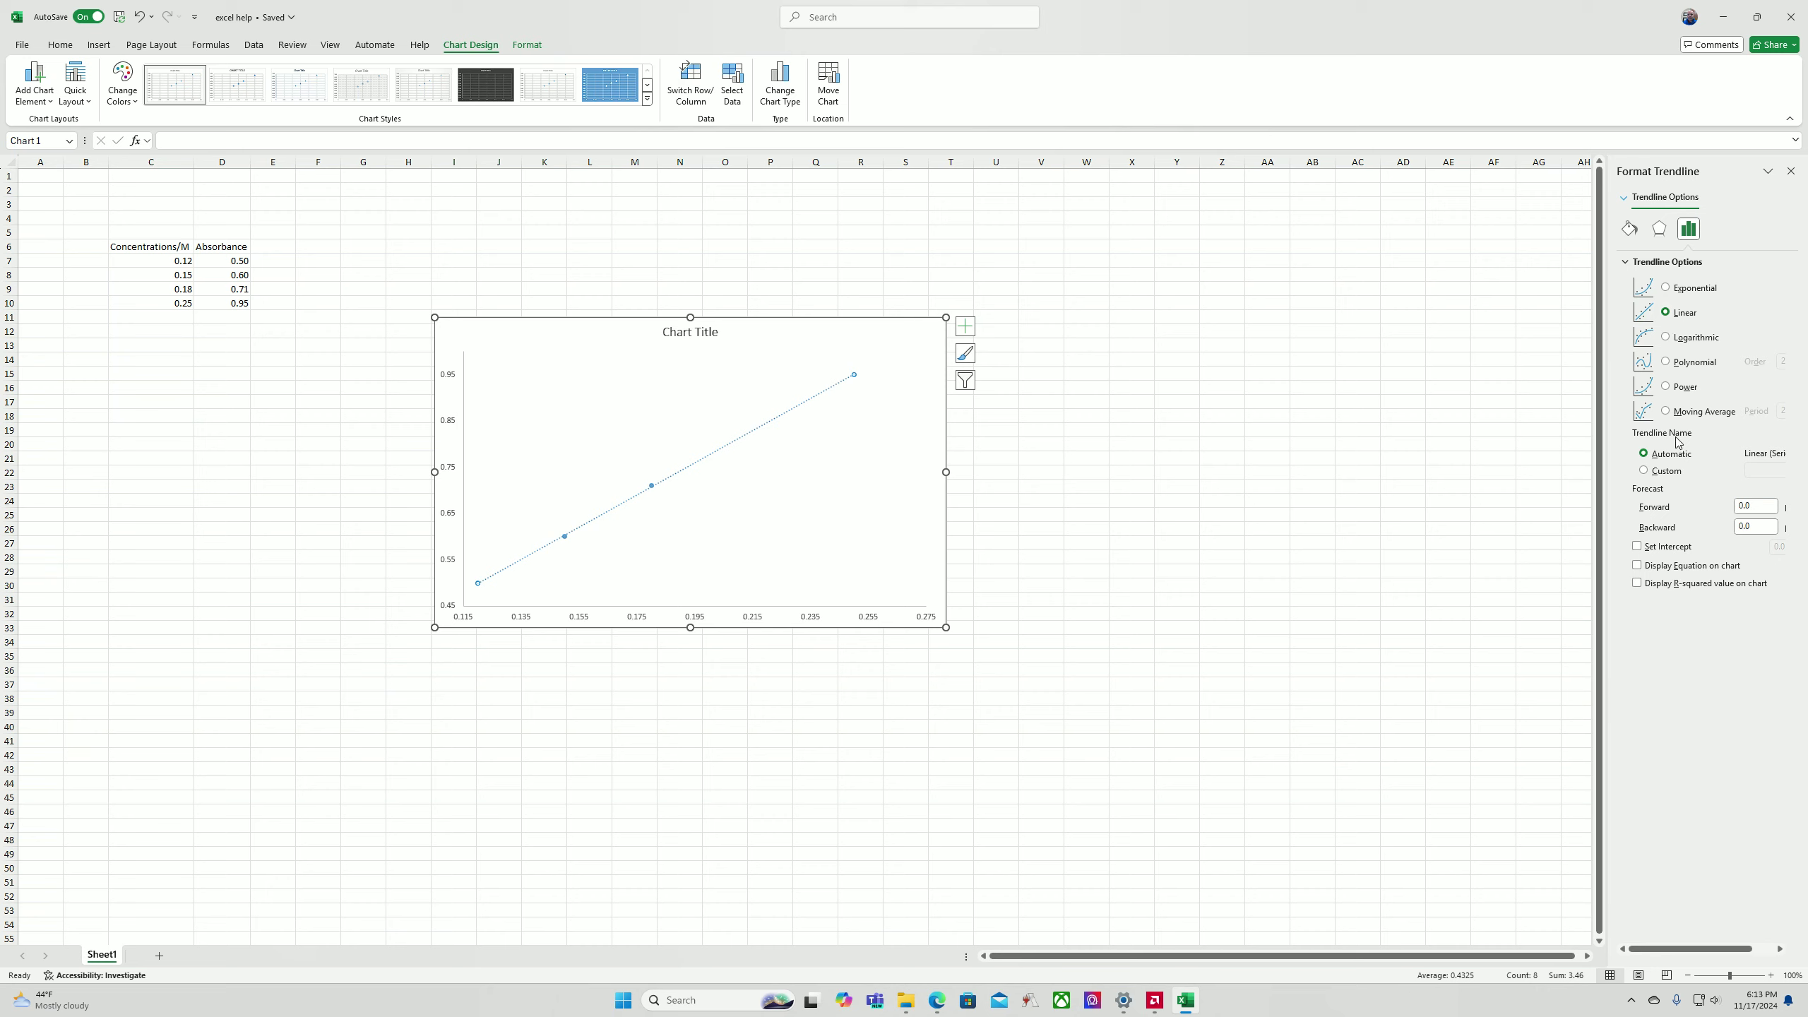
click(1636, 566)
click(1637, 584)
Move the trendline equation label off the line into the empty area below it.
click(813, 374)
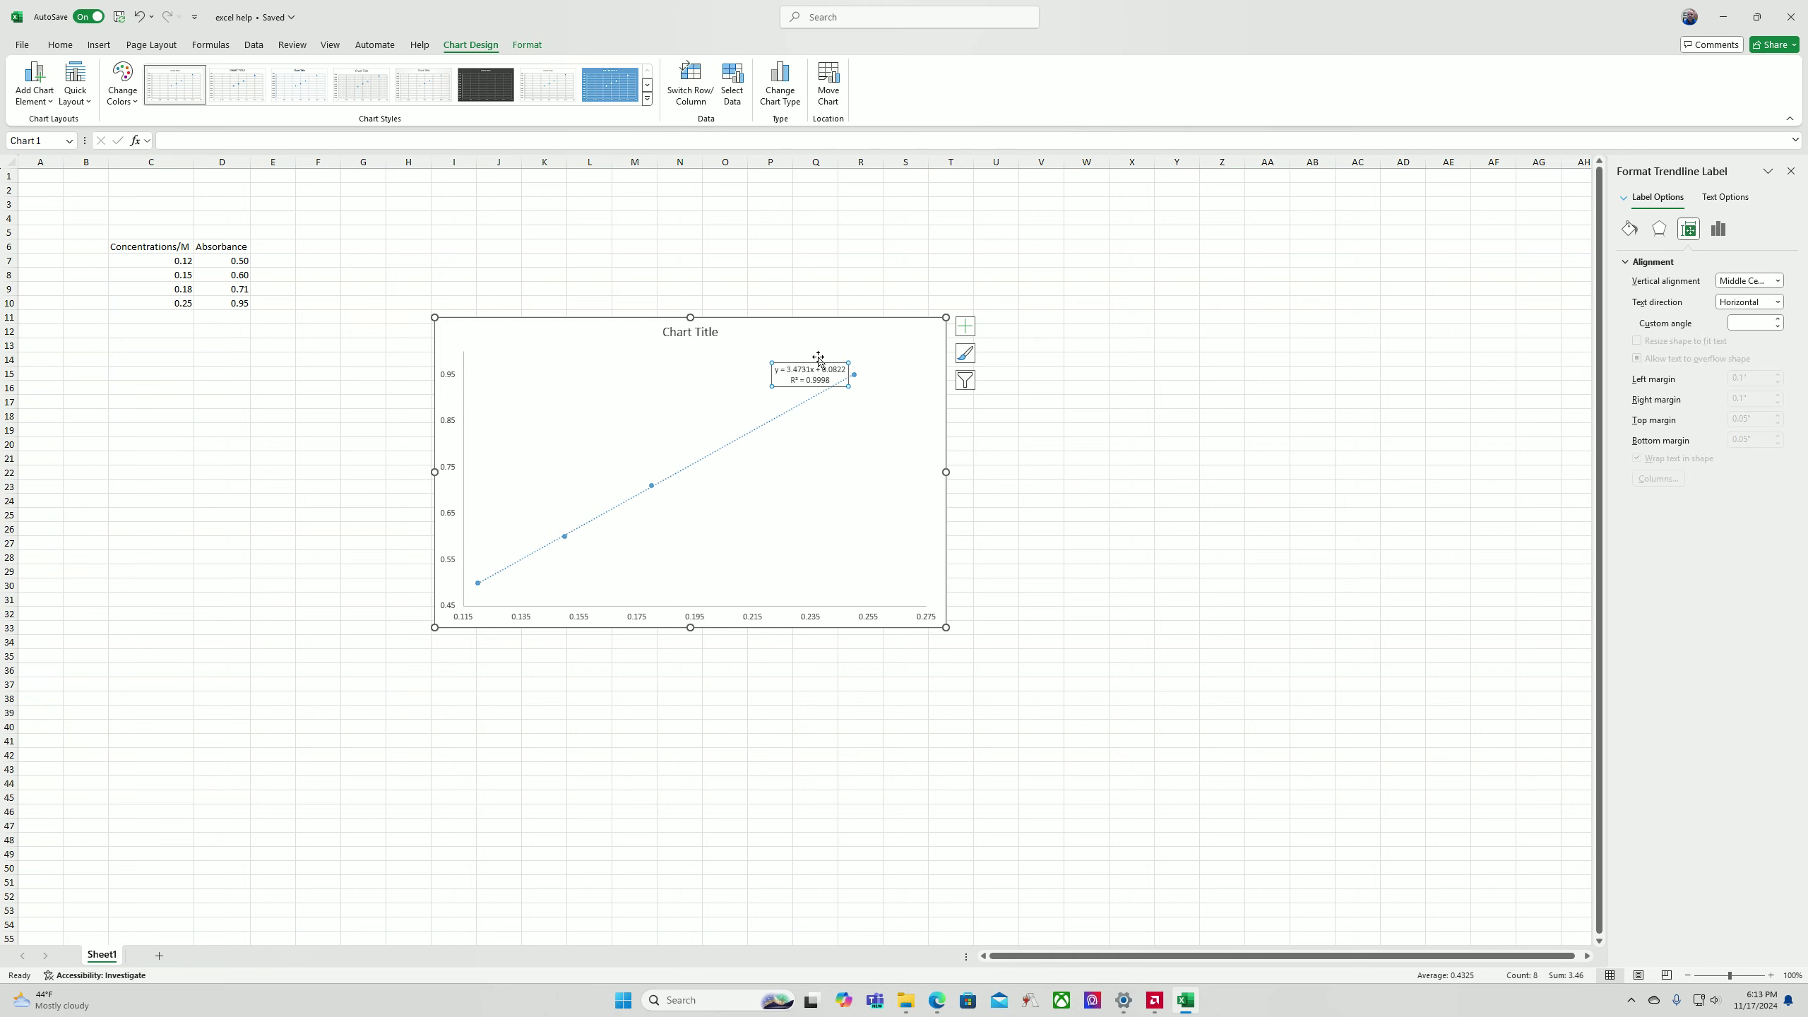
drag(818, 360, 783, 476)
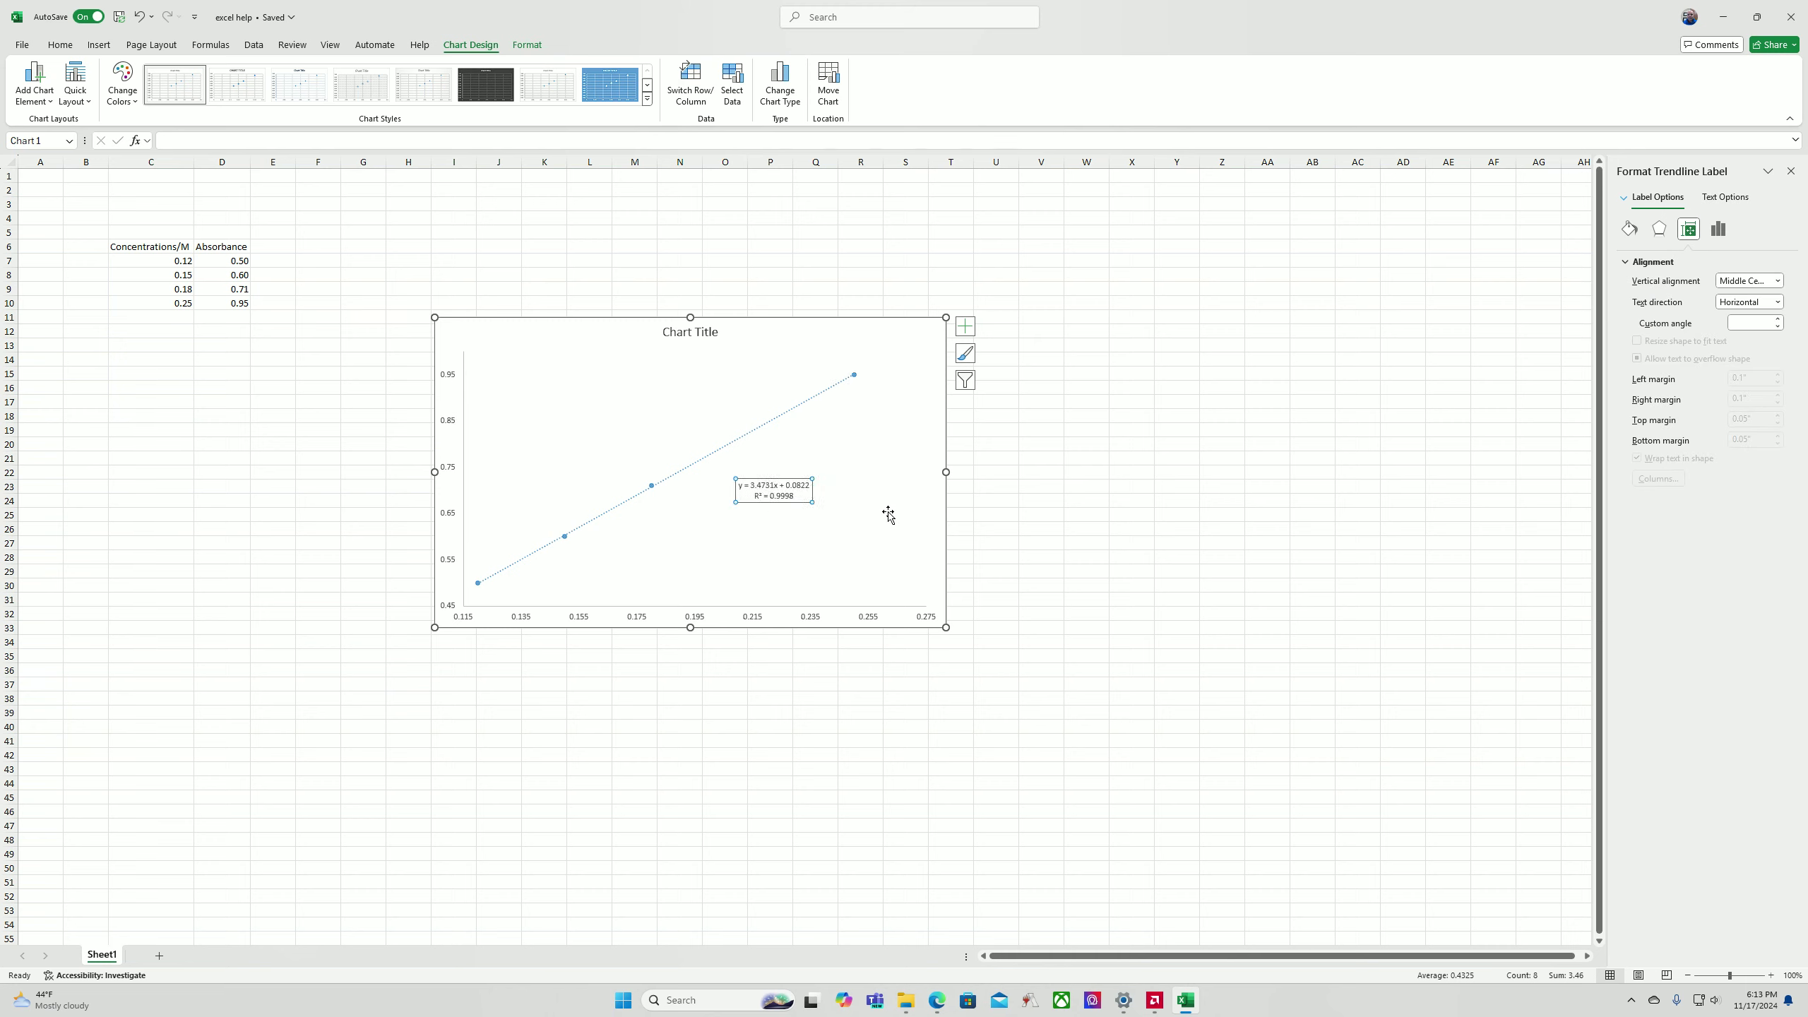
click(780, 504)
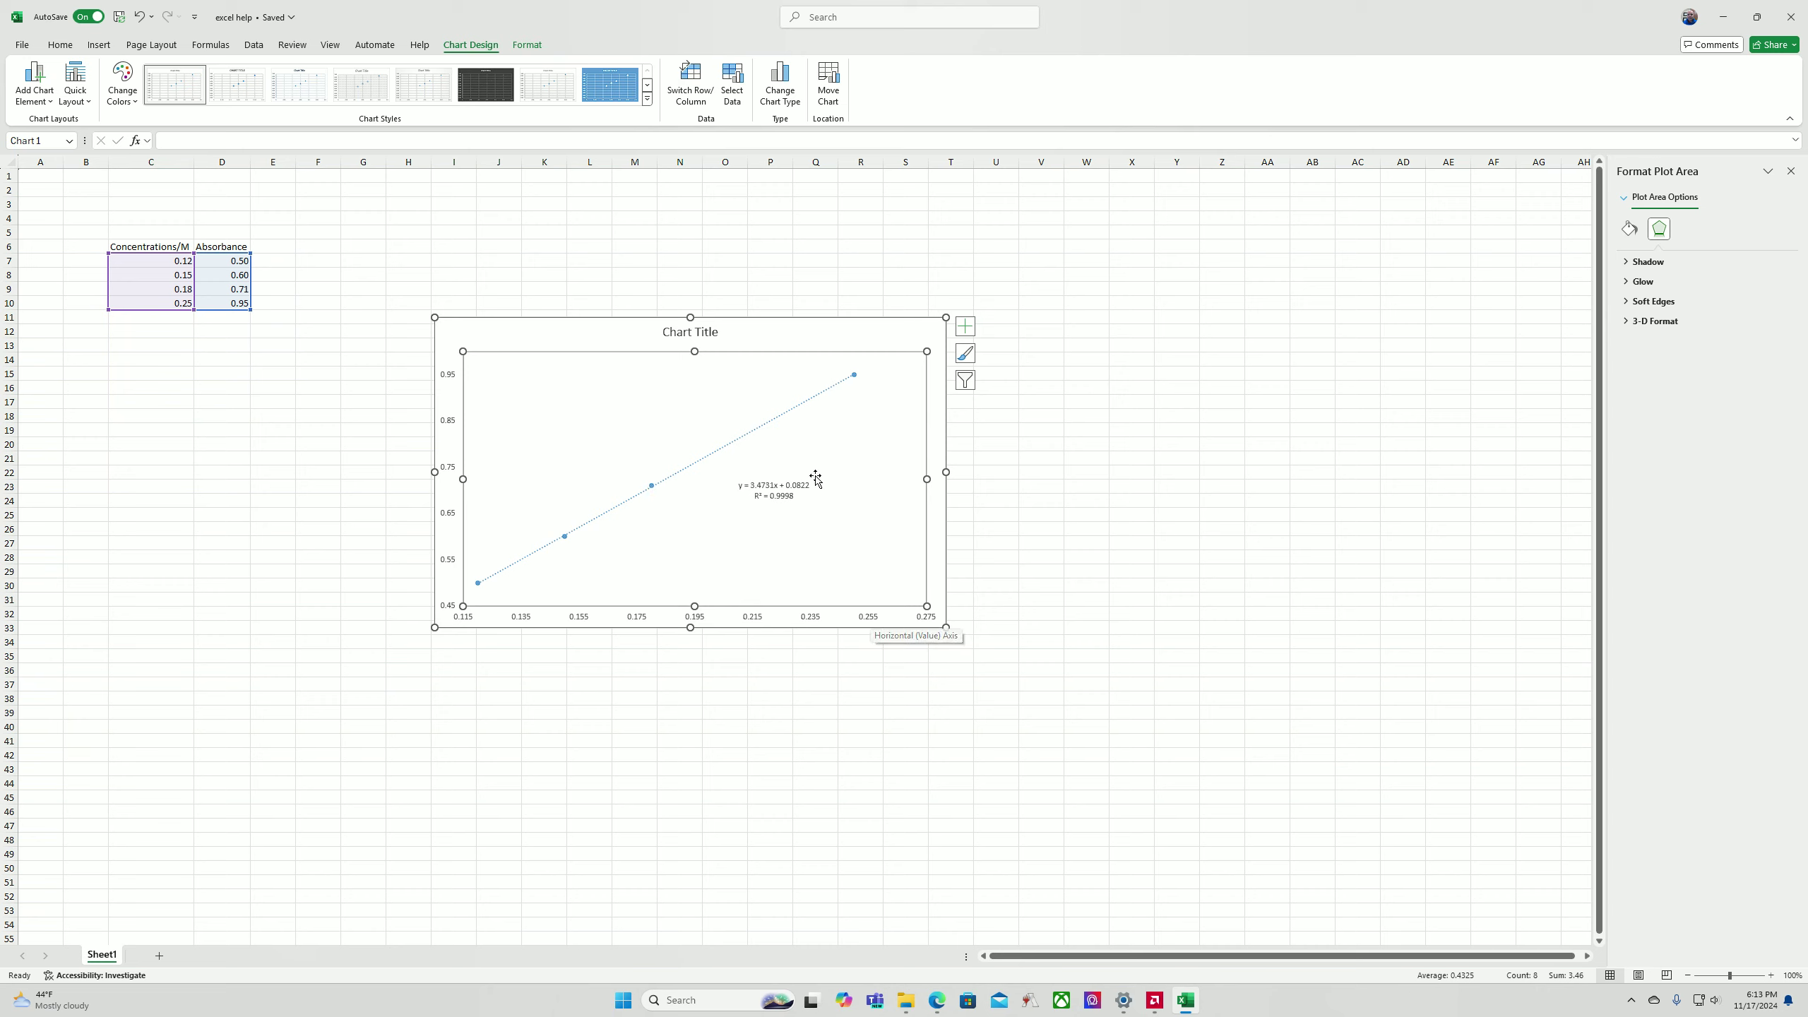
click(931, 410)
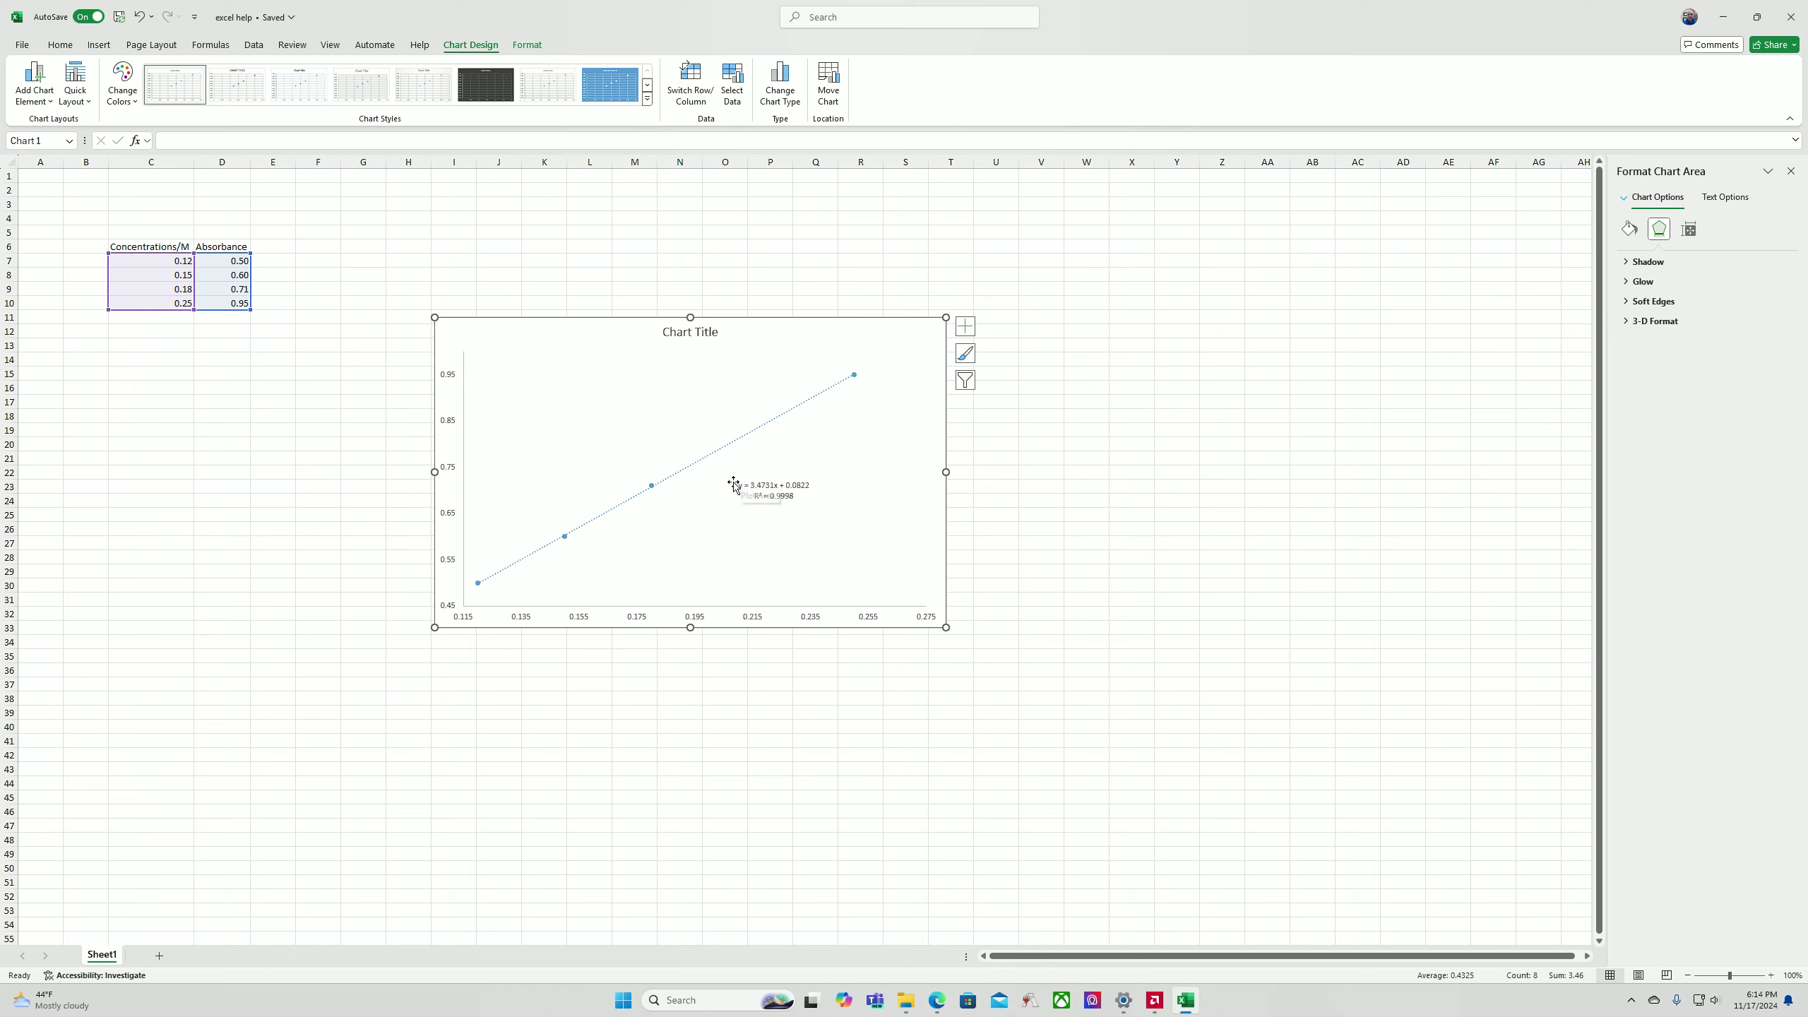
Set the font size of the trendline equation and R-squared label to 16.
click(778, 492)
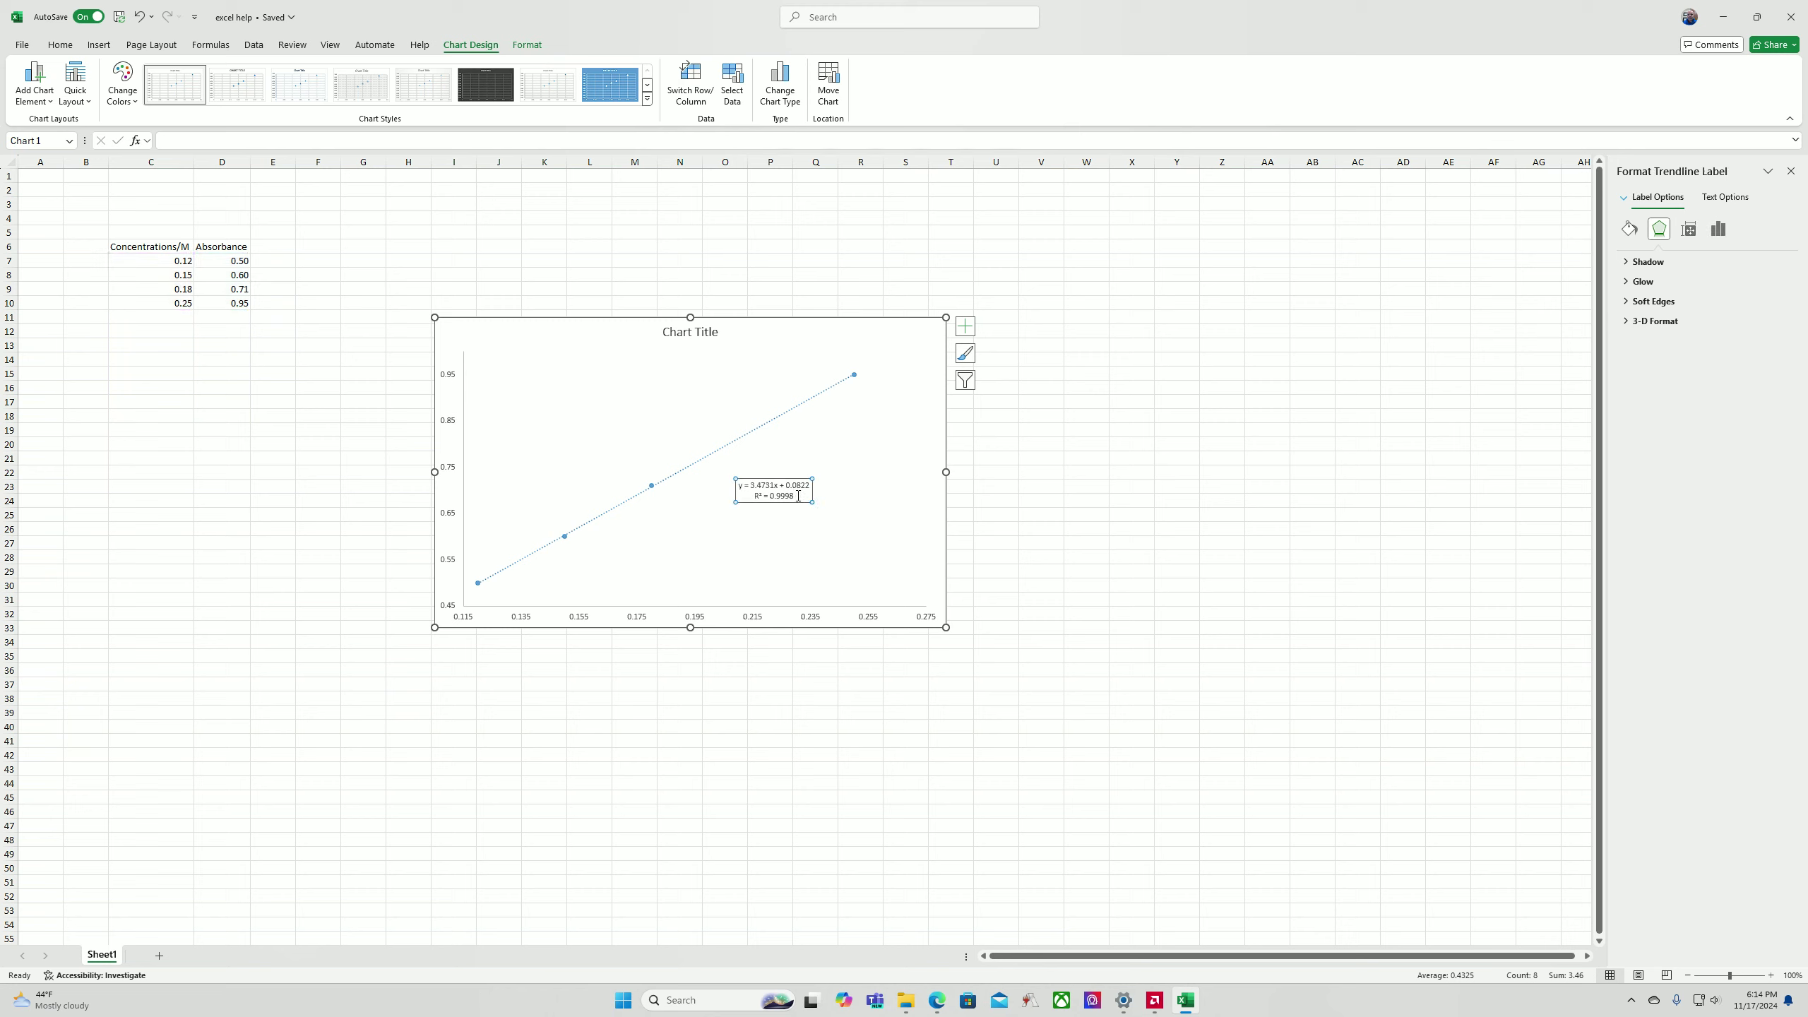
drag(797, 498, 495, 404)
click(60, 45)
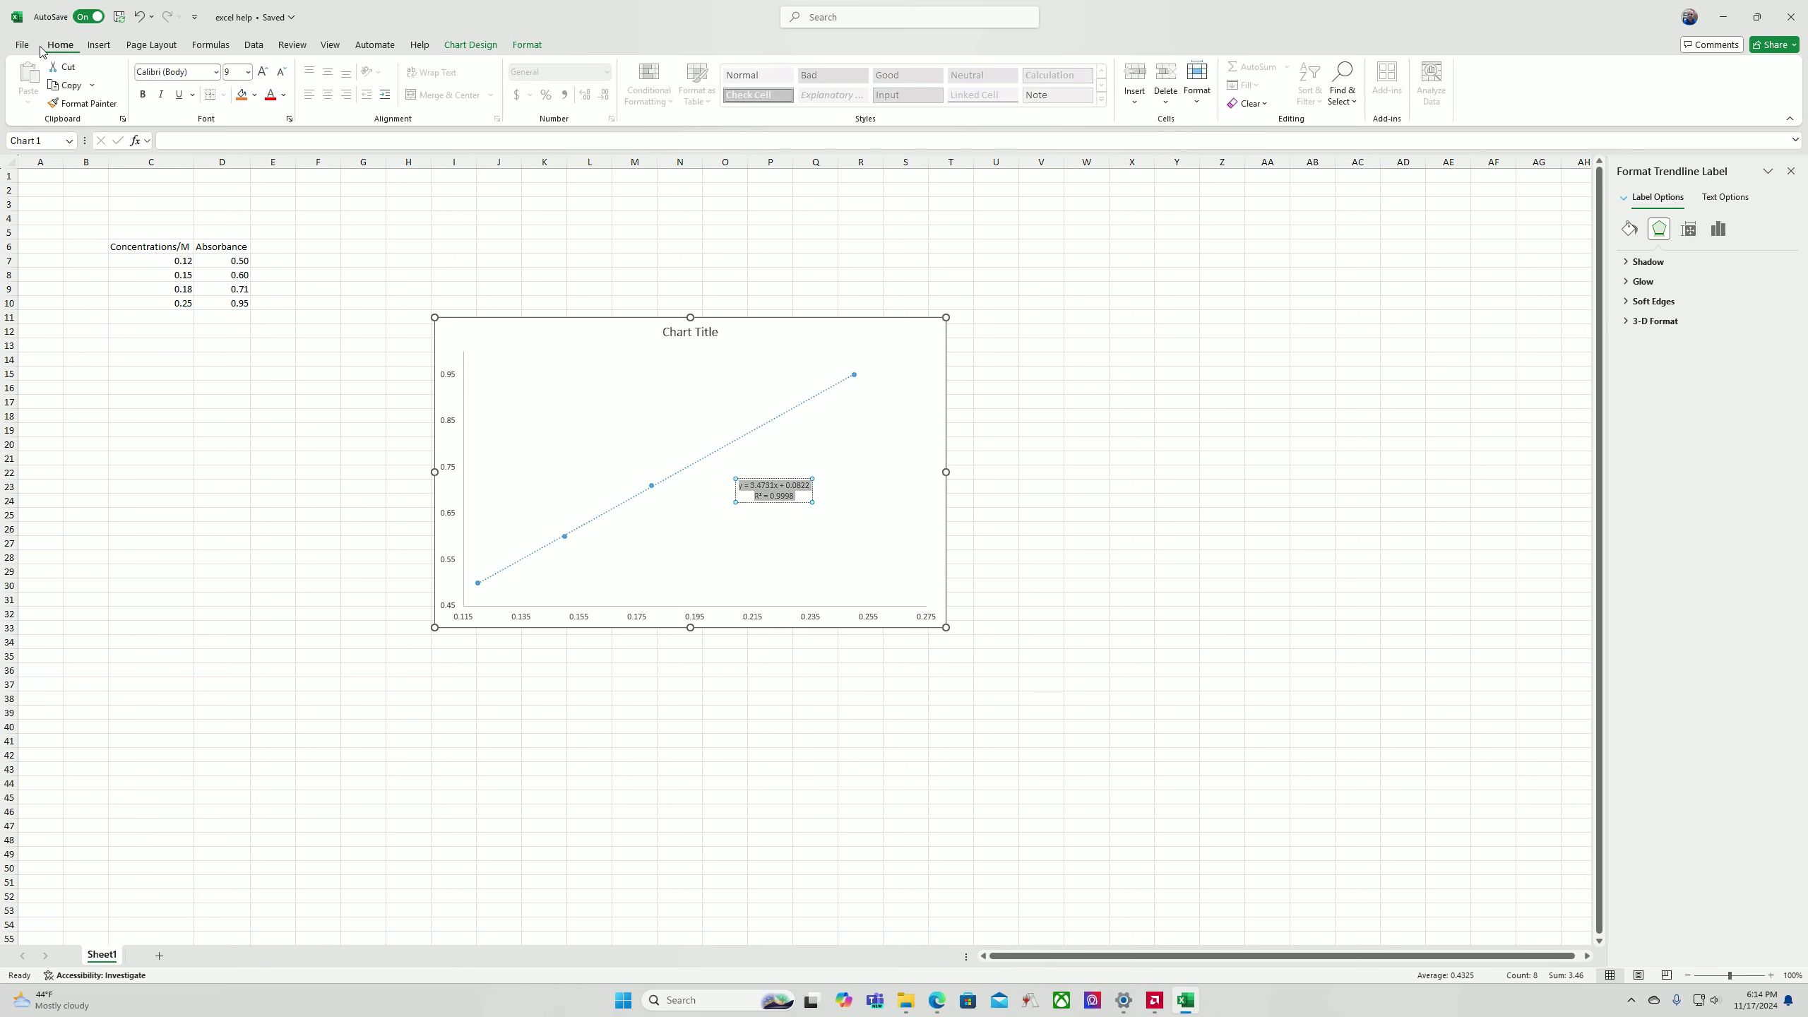
click(248, 72)
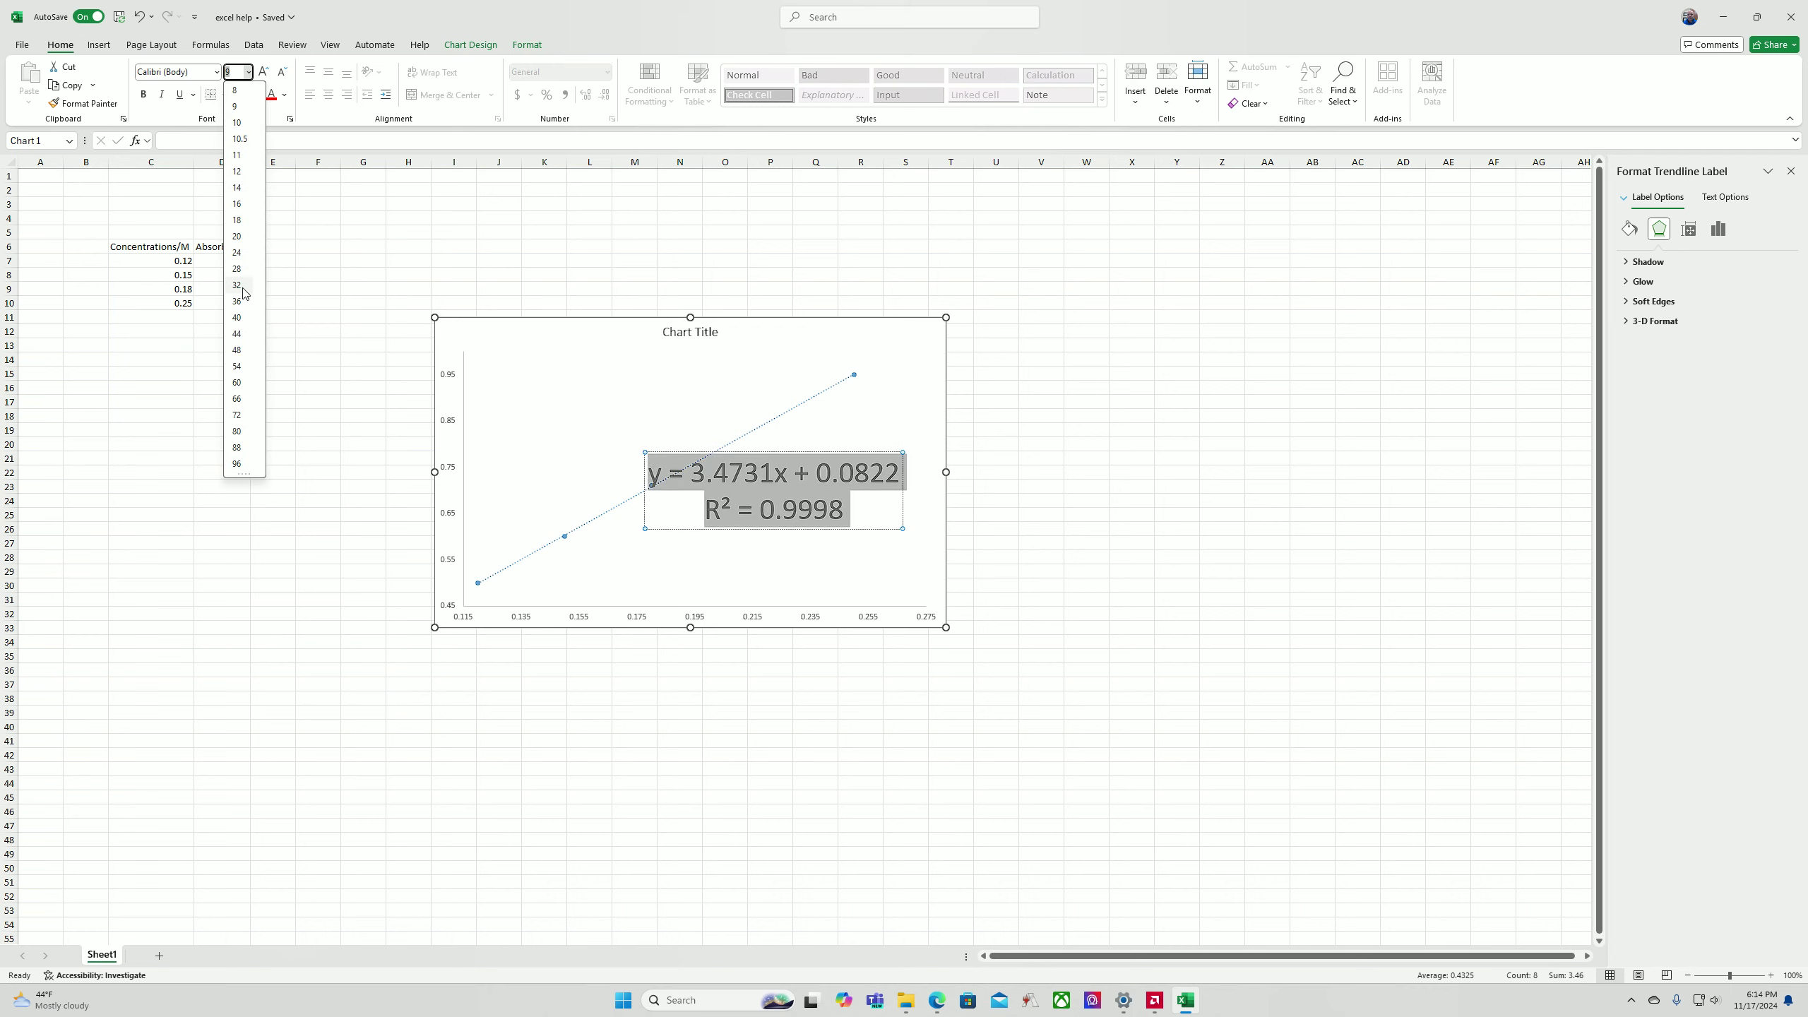
click(237, 236)
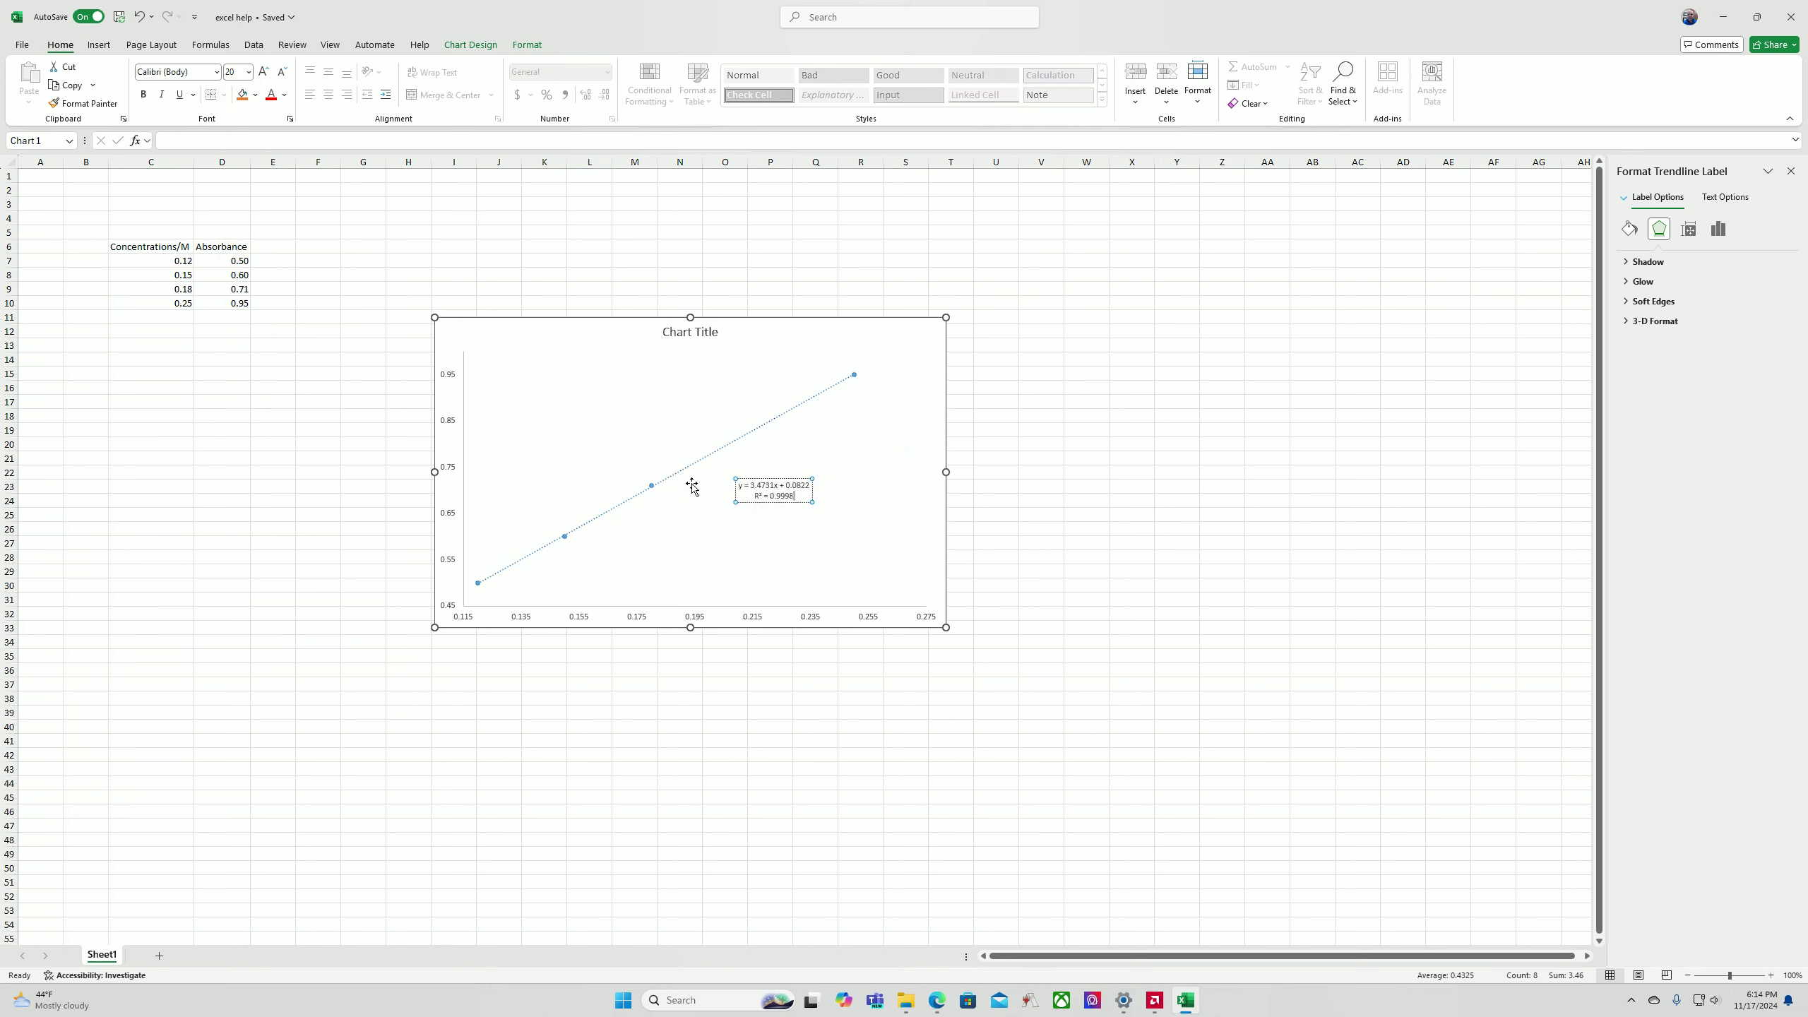
click(248, 73)
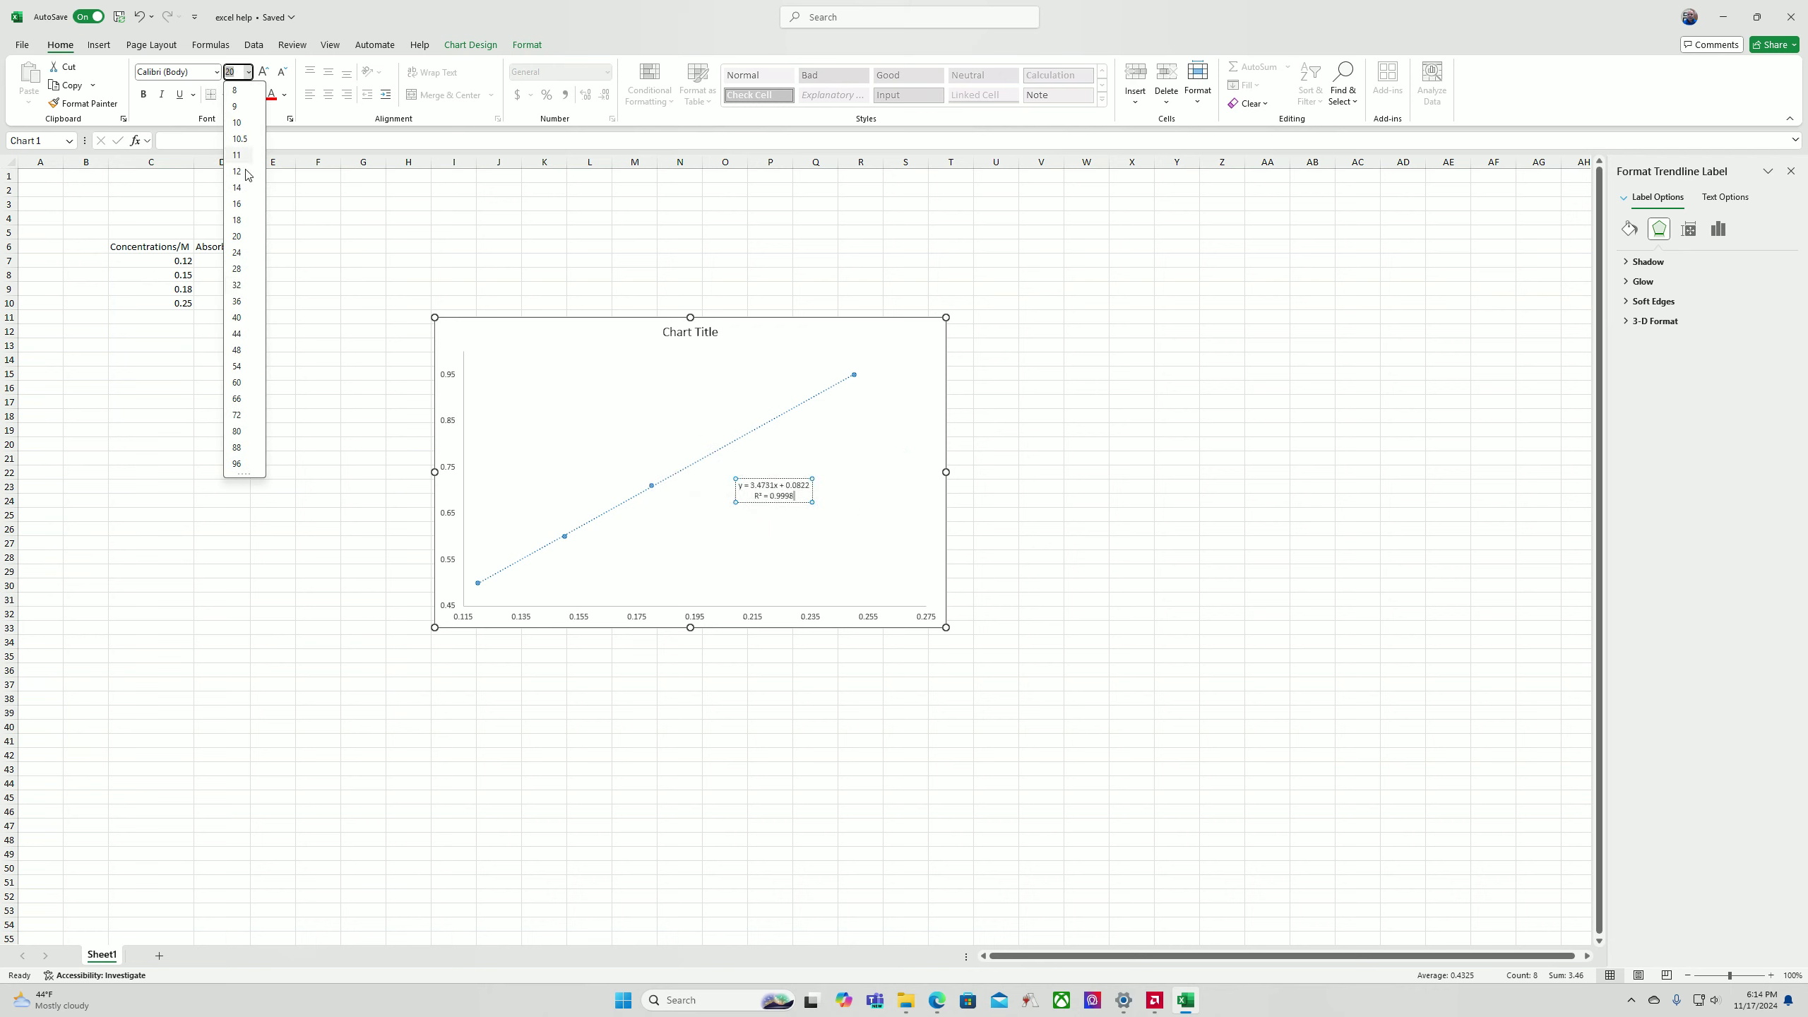
click(237, 285)
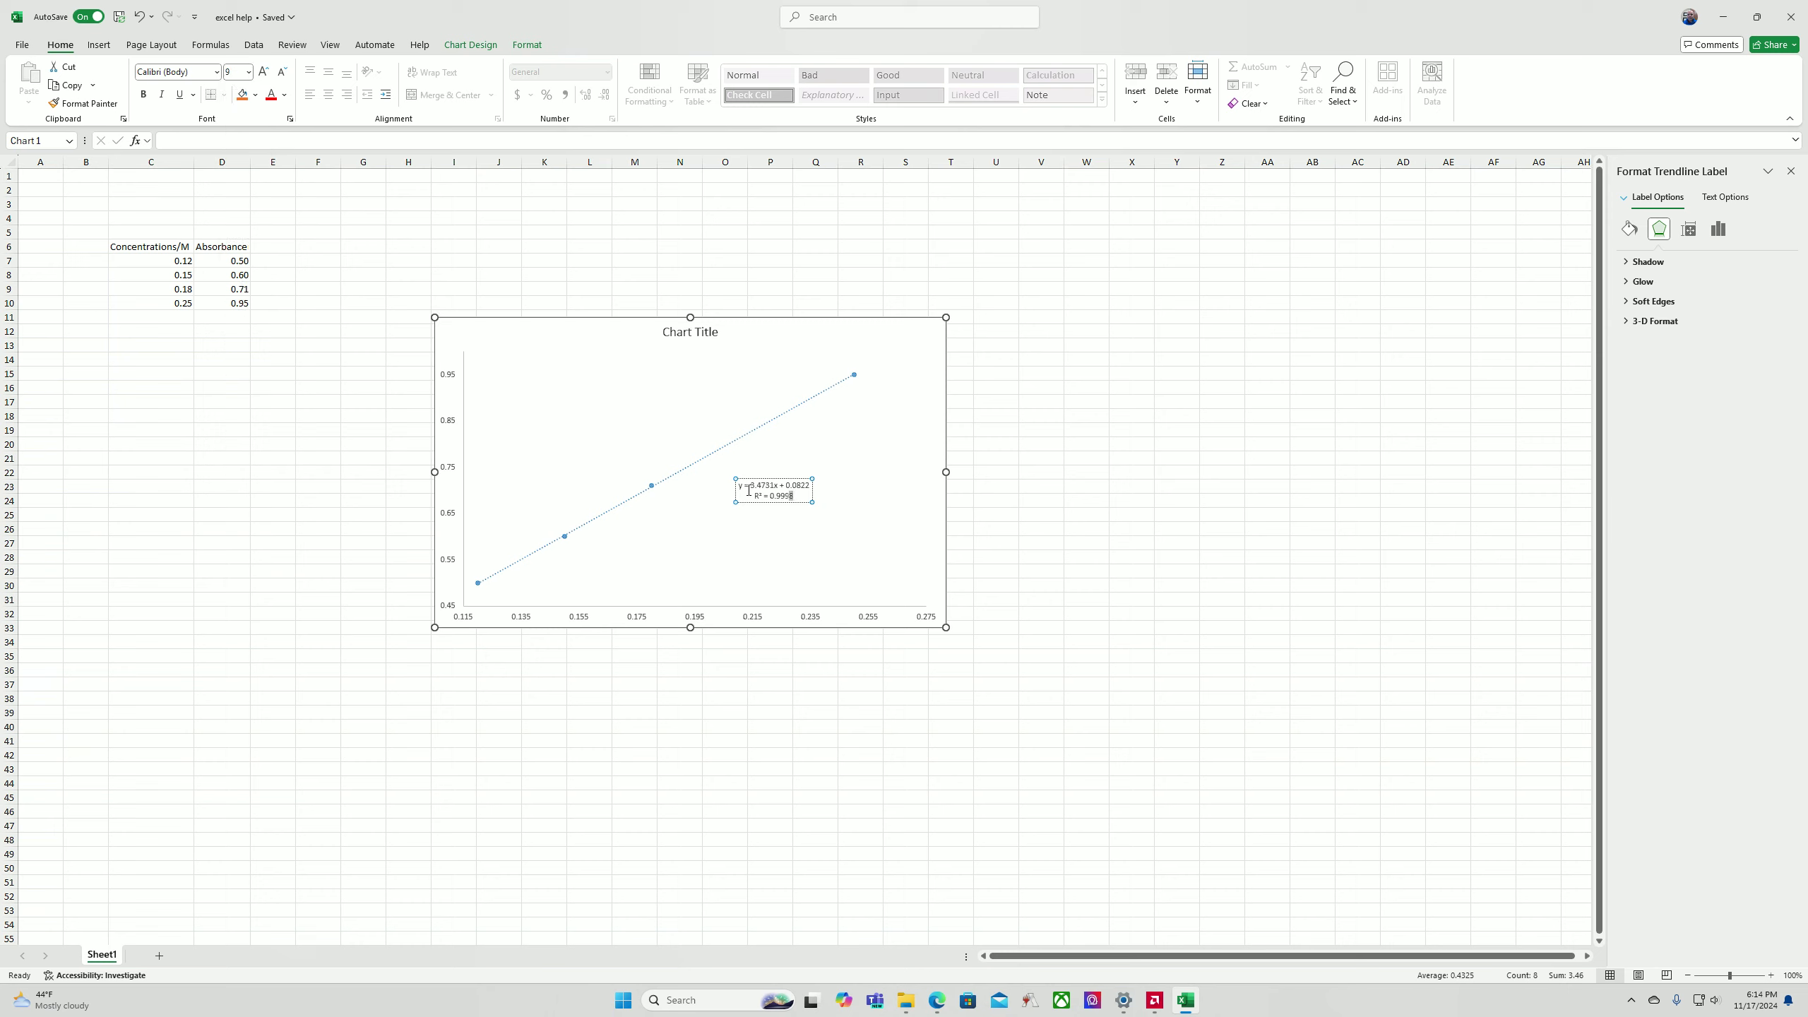
drag(748, 491, 793, 496)
click(249, 72)
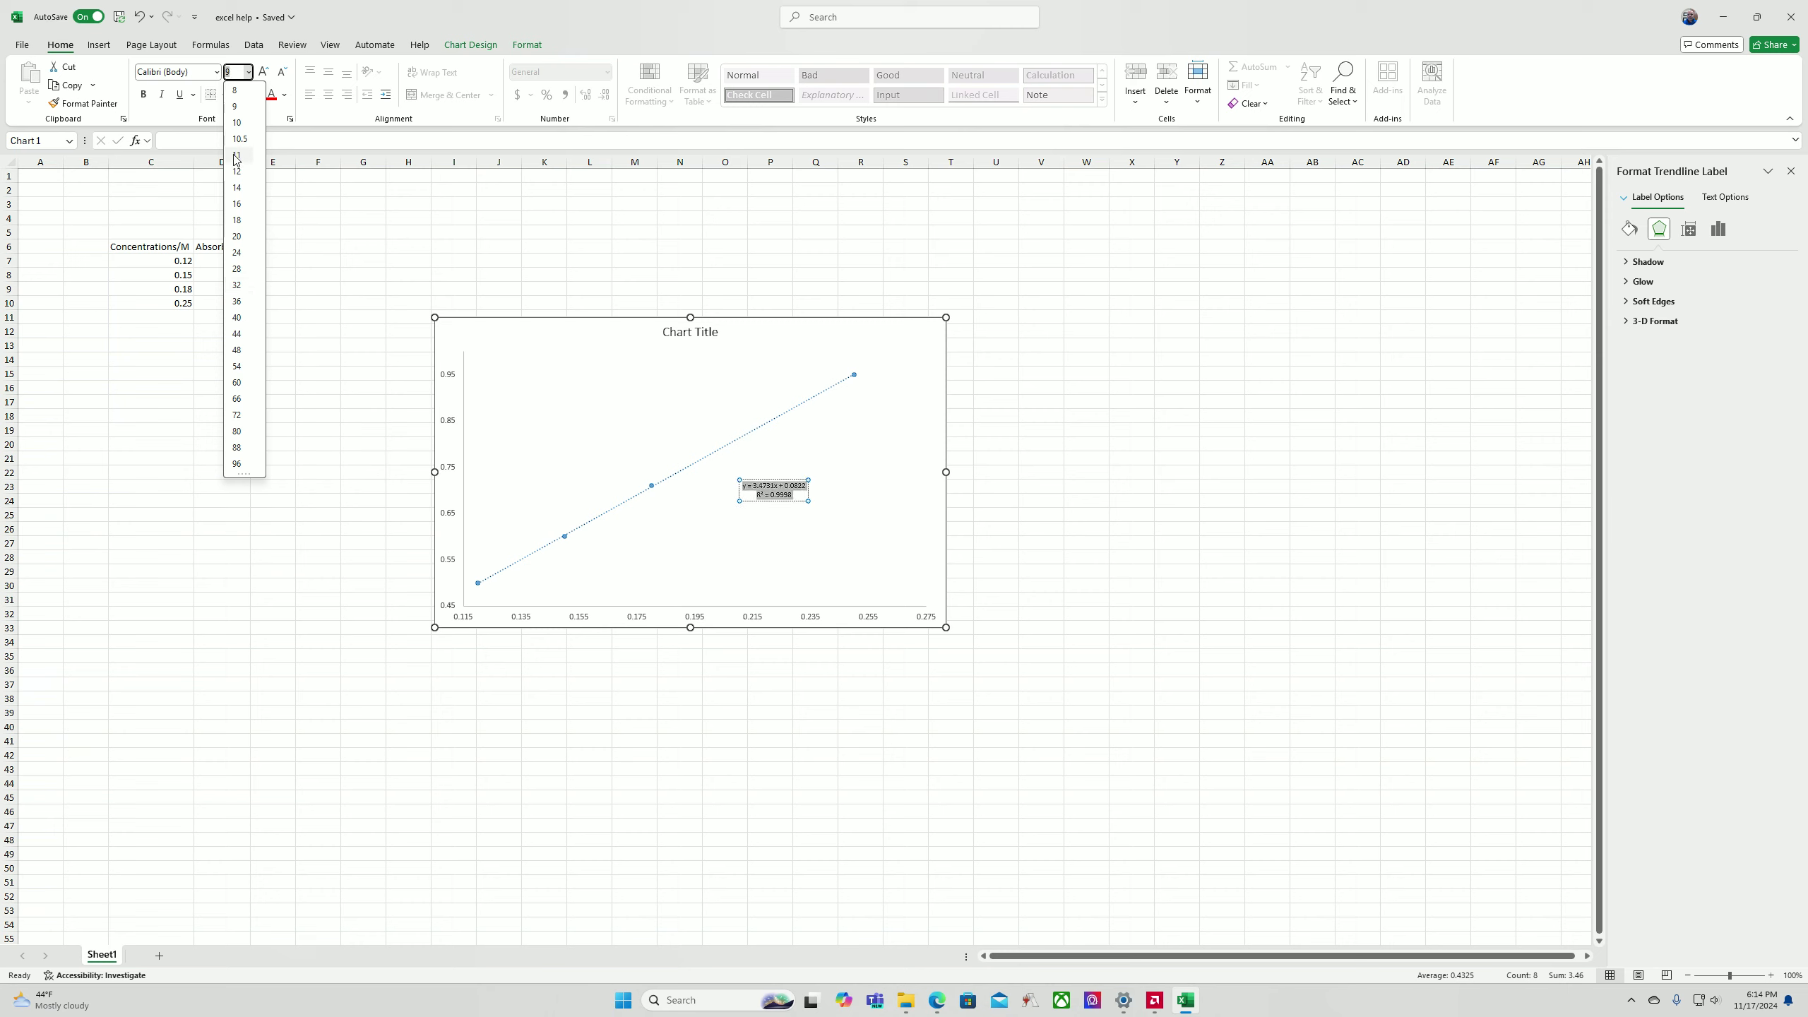
click(237, 203)
Move the enlarged trendline equation label farther below the trendline.
click(816, 498)
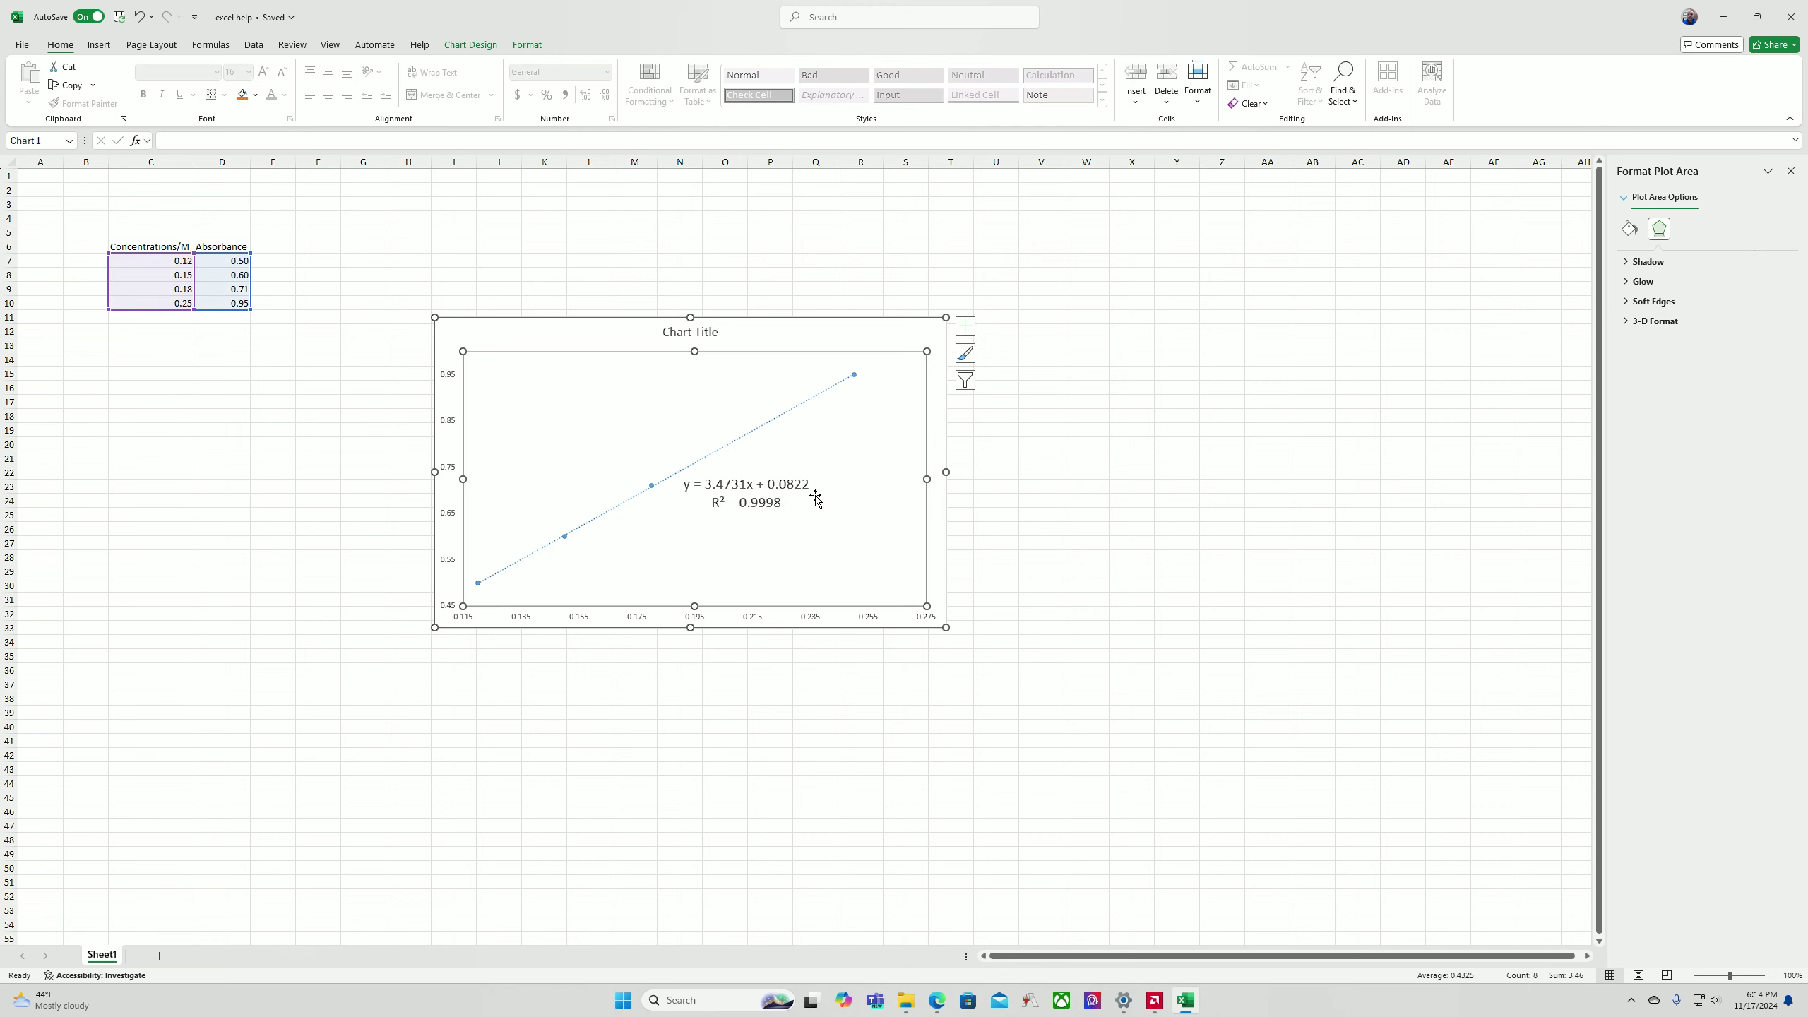
click(816, 499)
drag(816, 499, 829, 541)
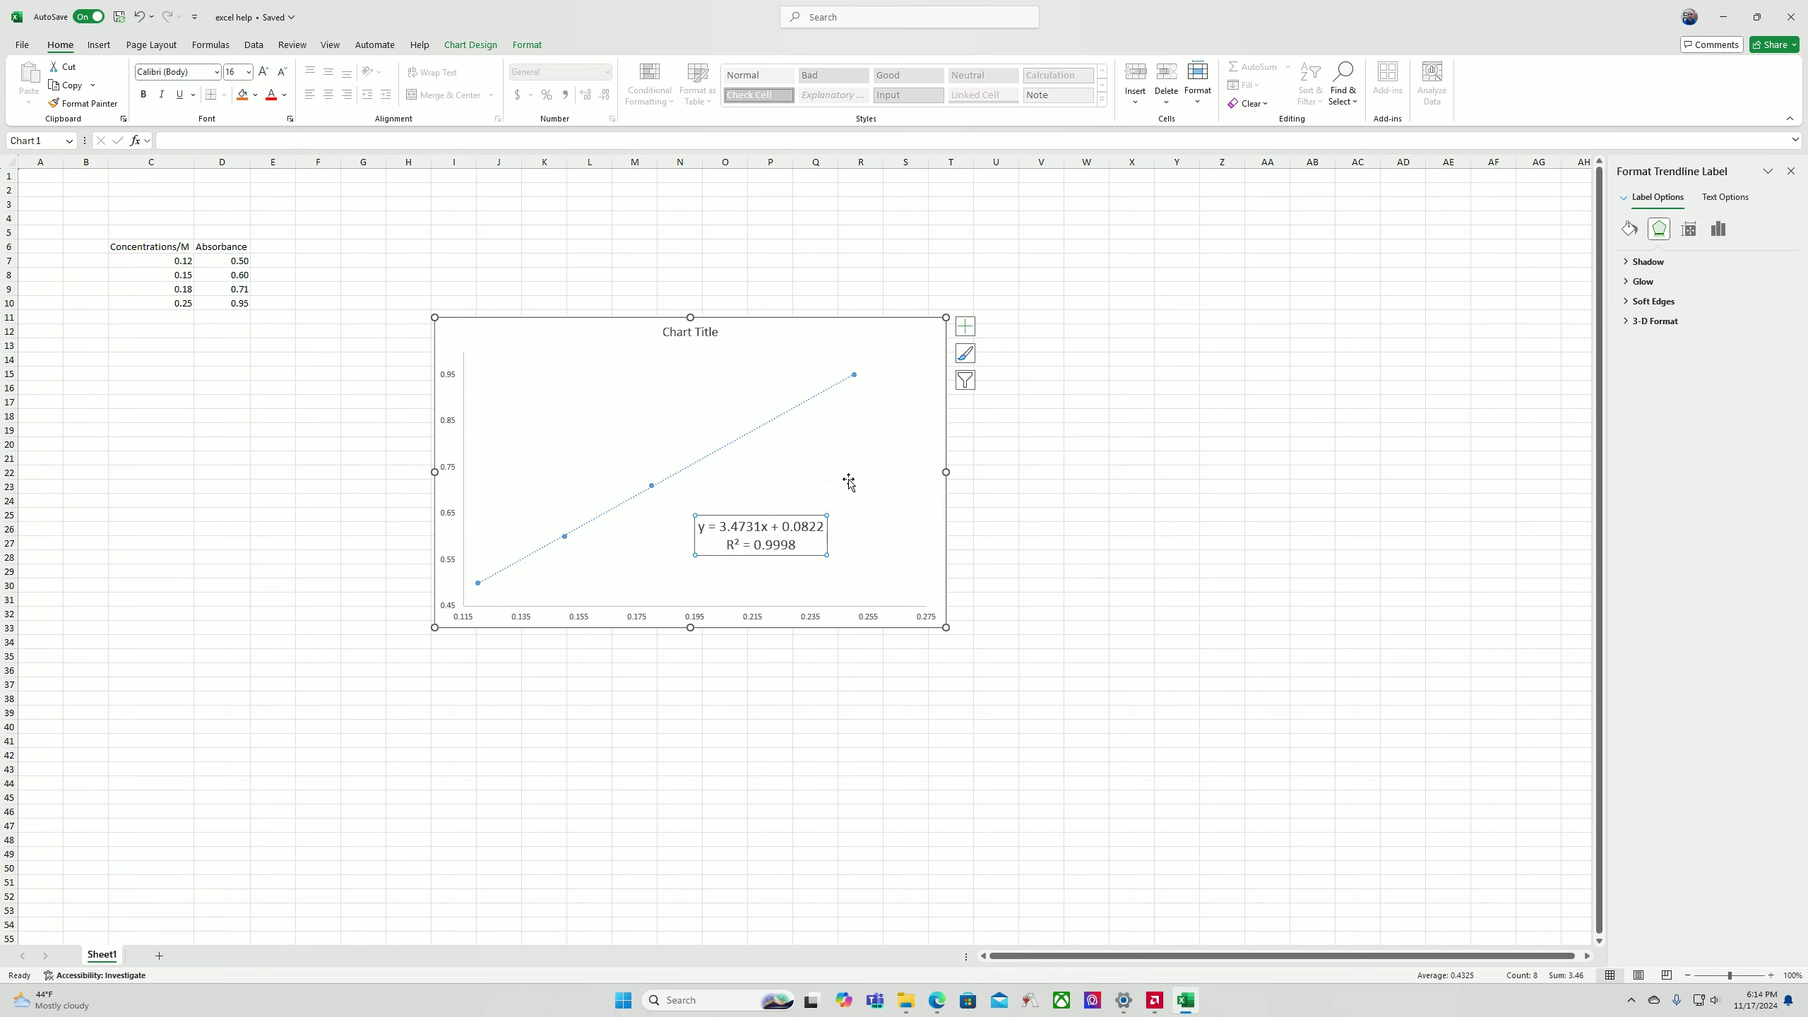
click(848, 483)
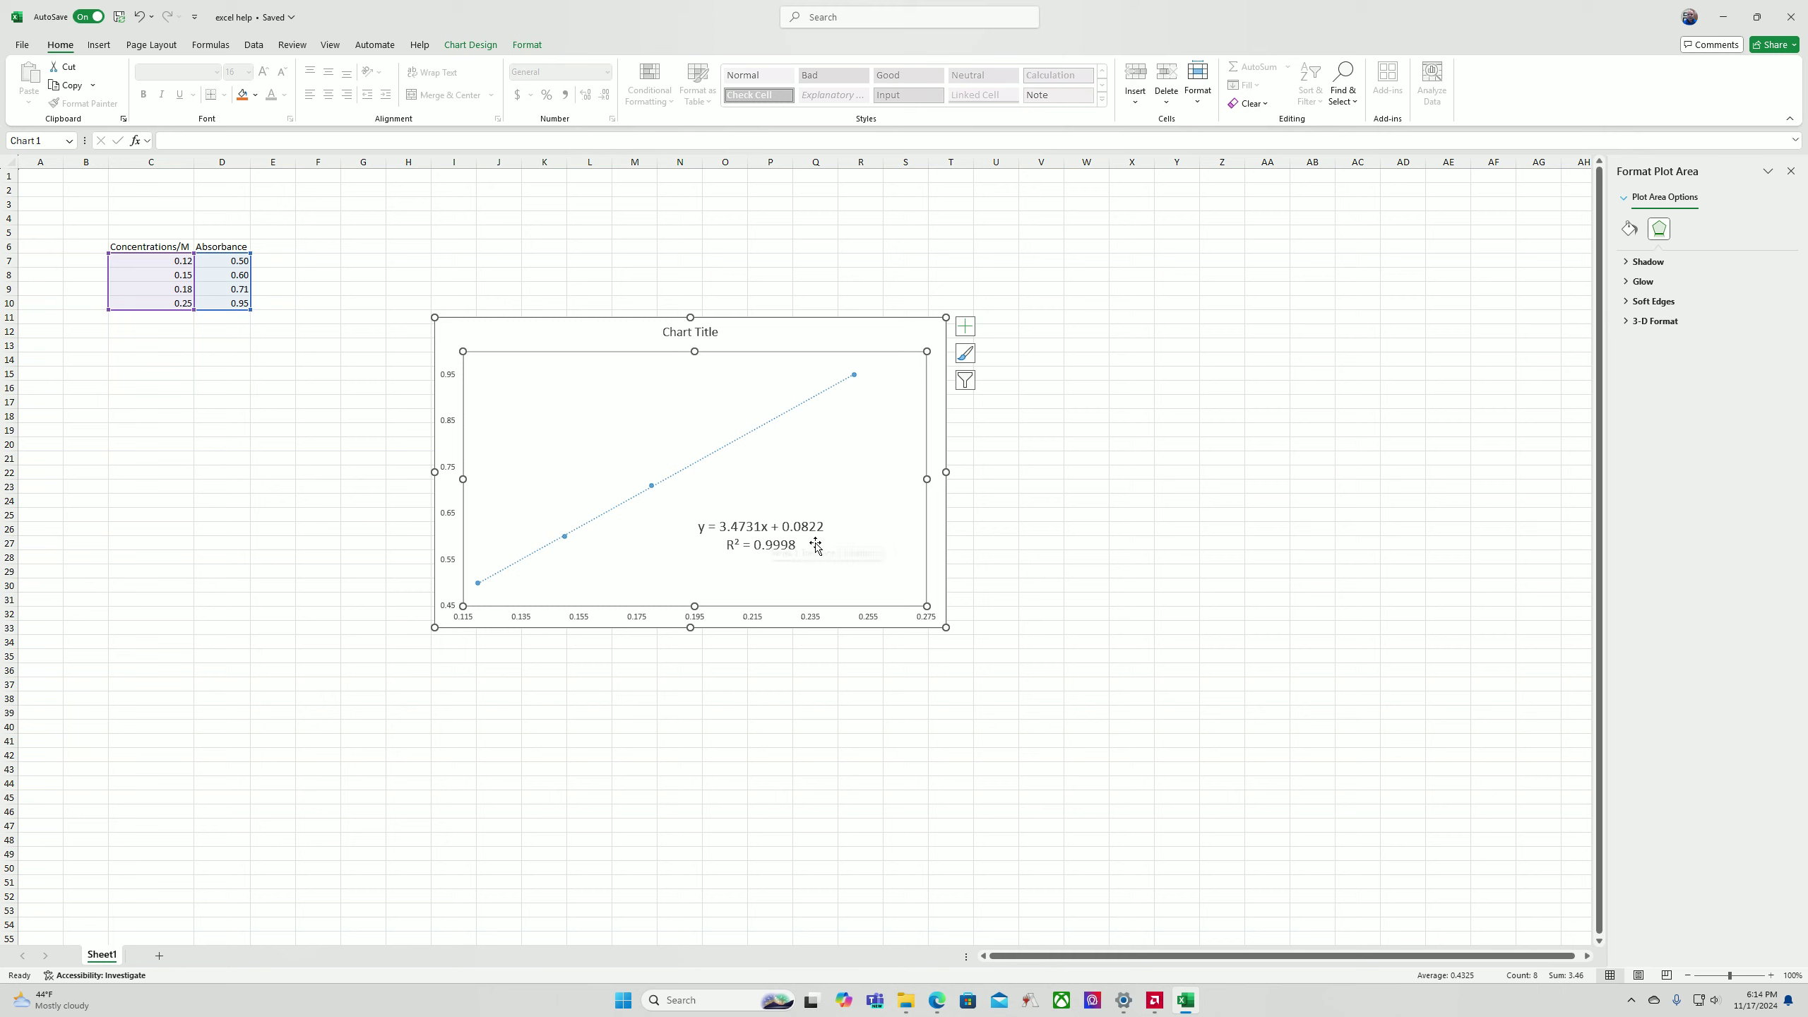
click(274, 369)
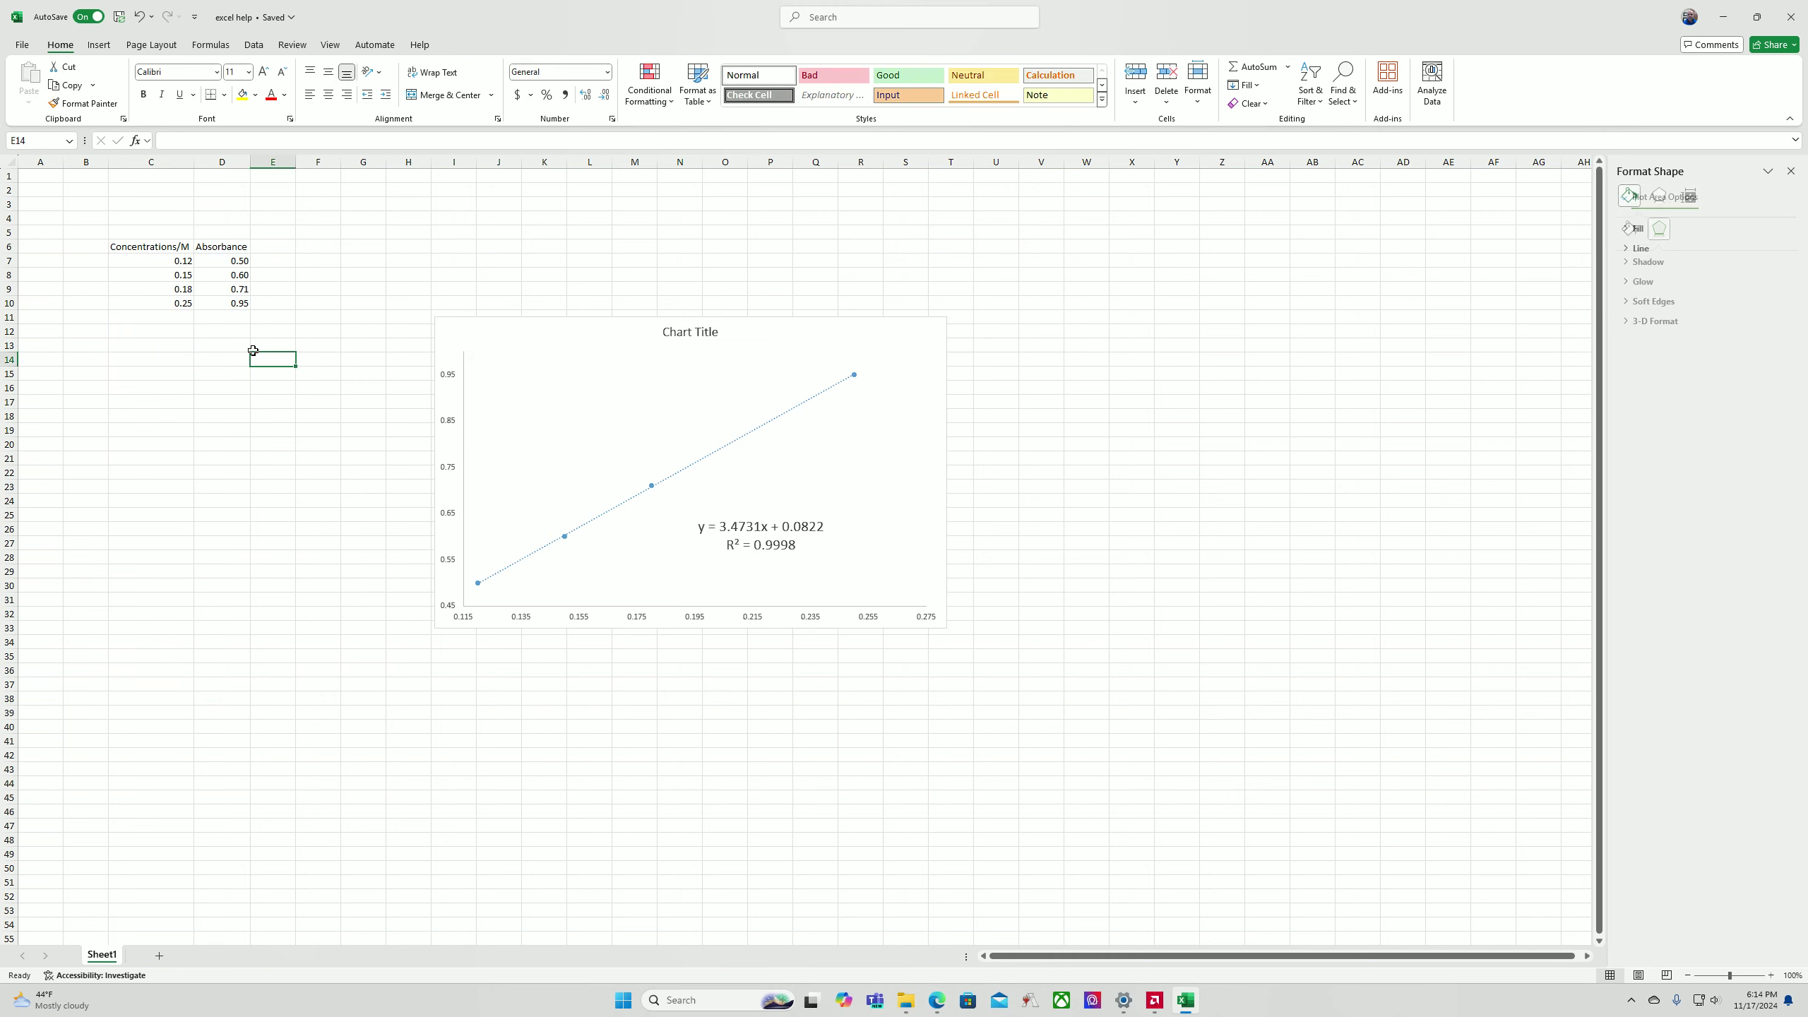
click(176, 260)
click(219, 280)
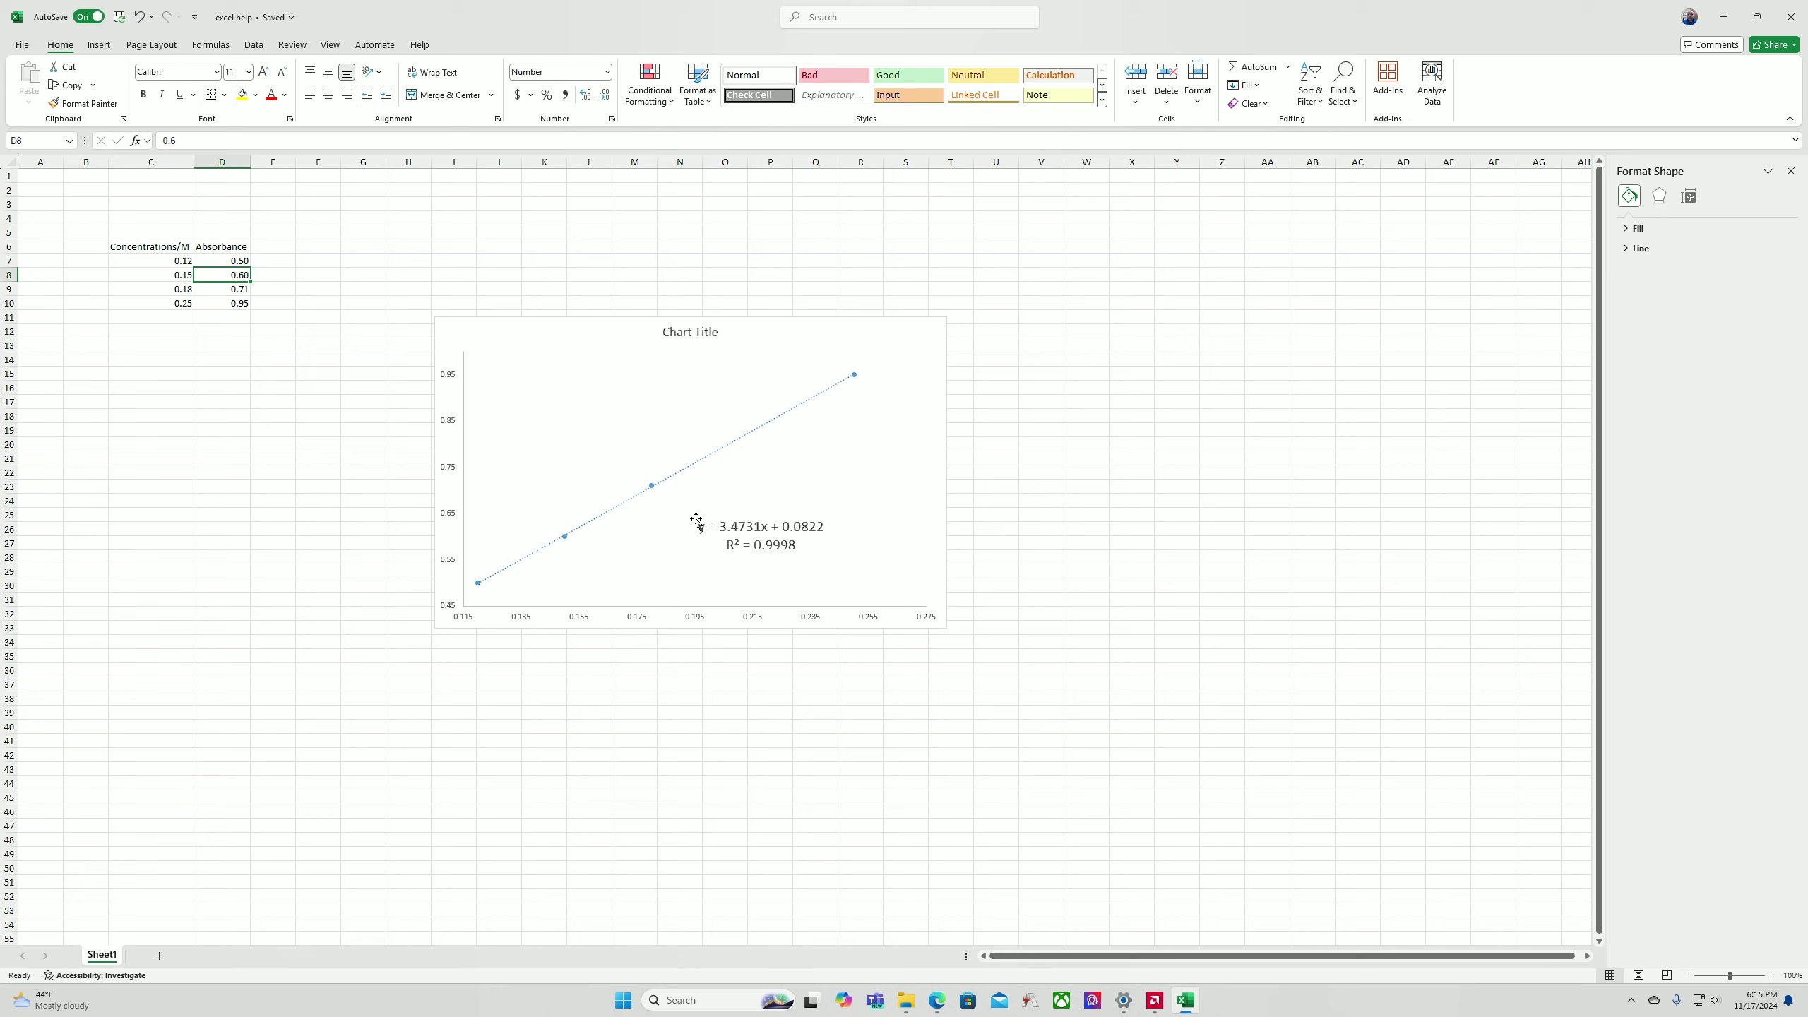
Add horizontal and vertical axis titles to the scatter chart.
right_click(792, 477)
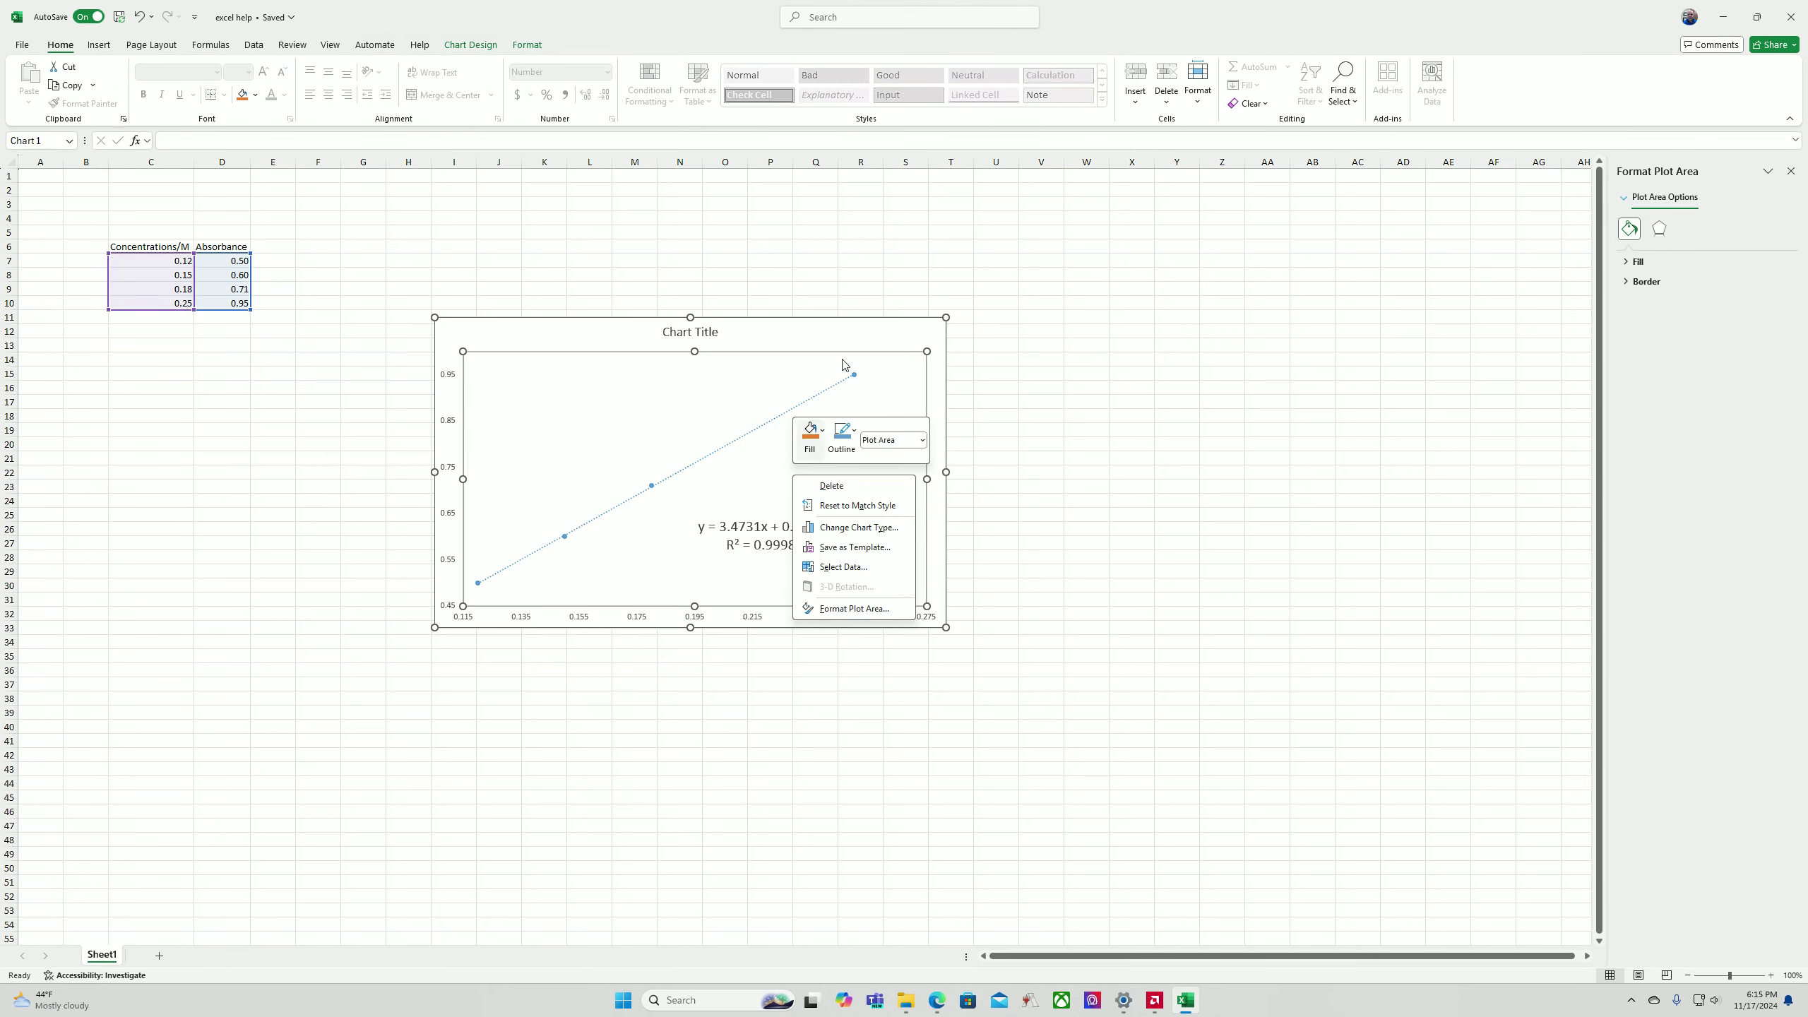
click(867, 328)
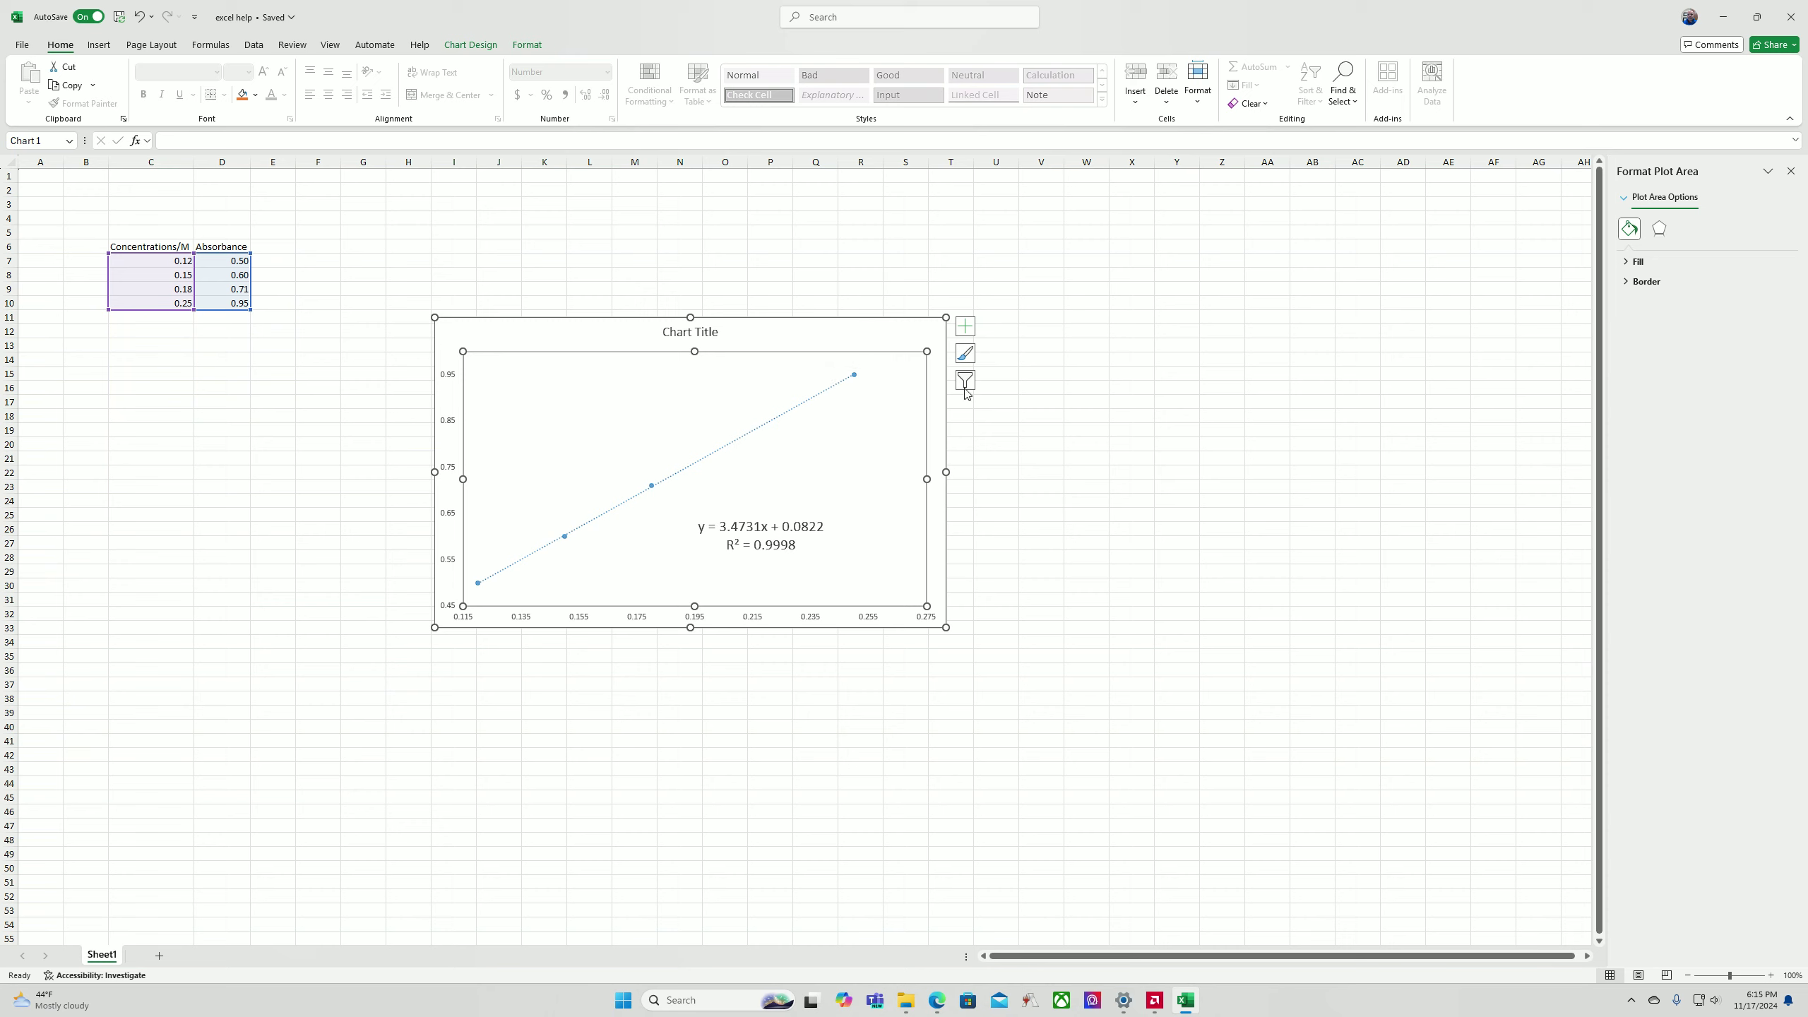
click(967, 336)
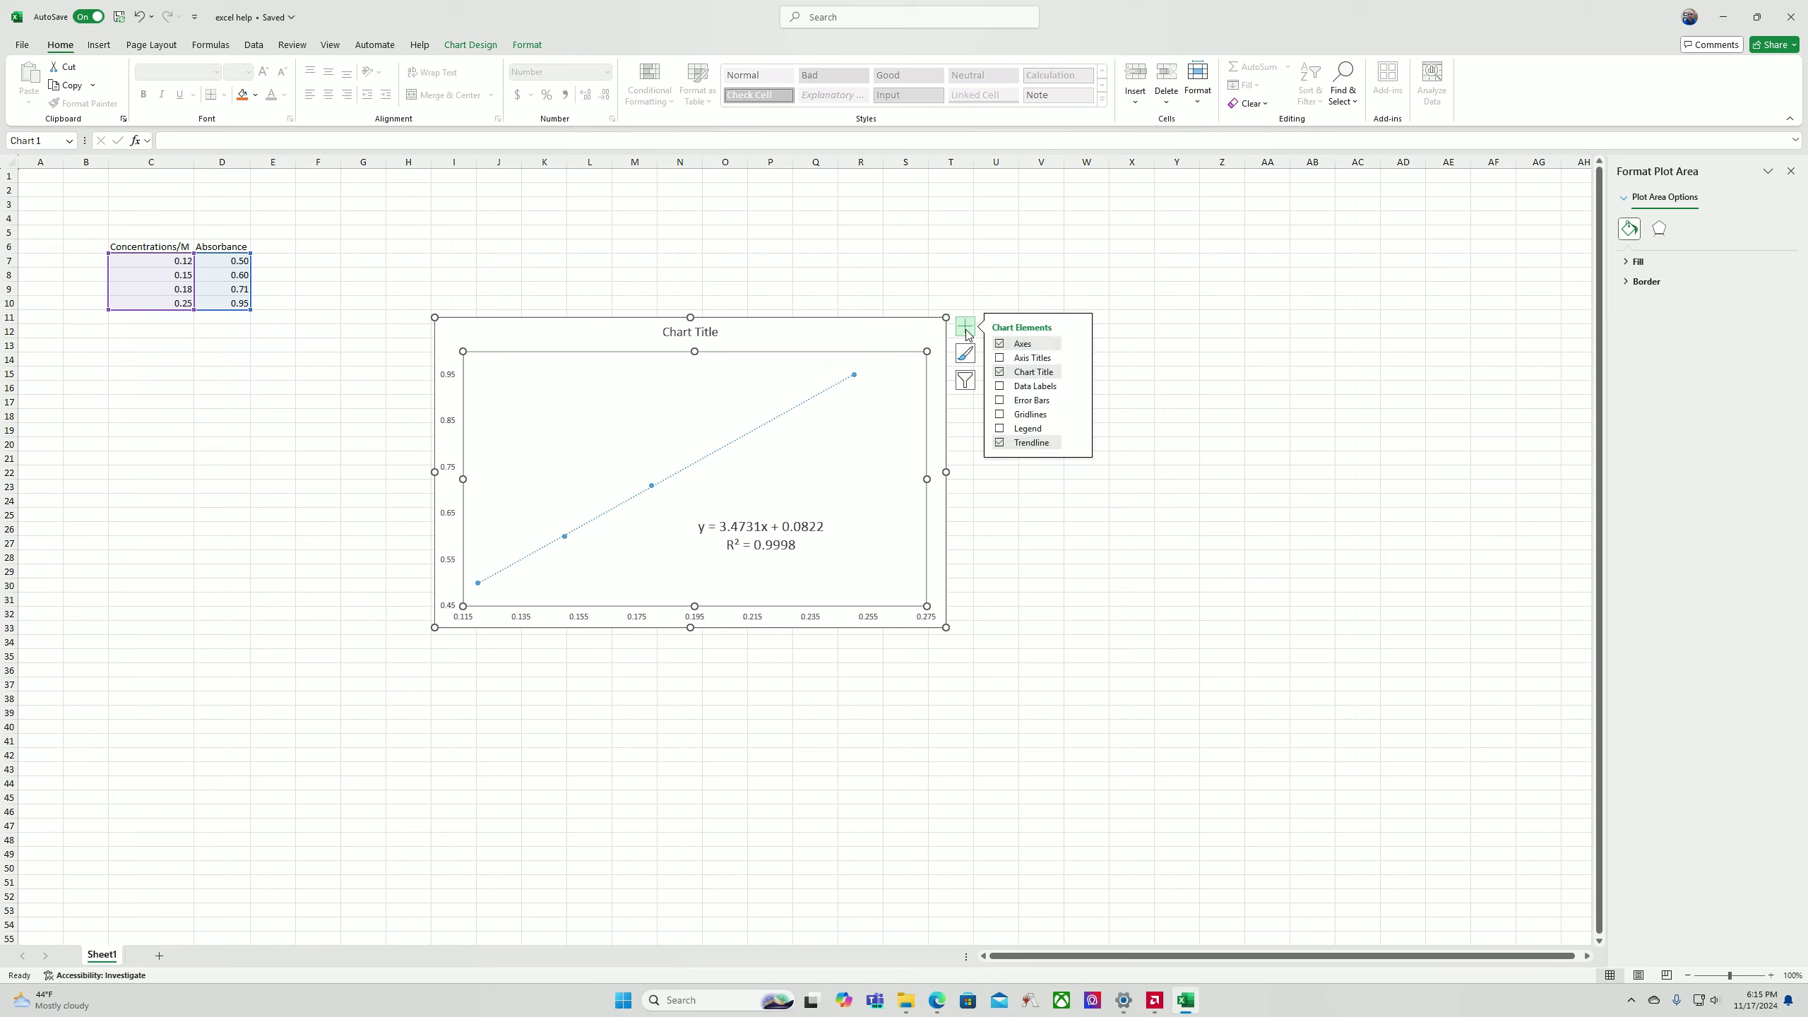
click(1035, 358)
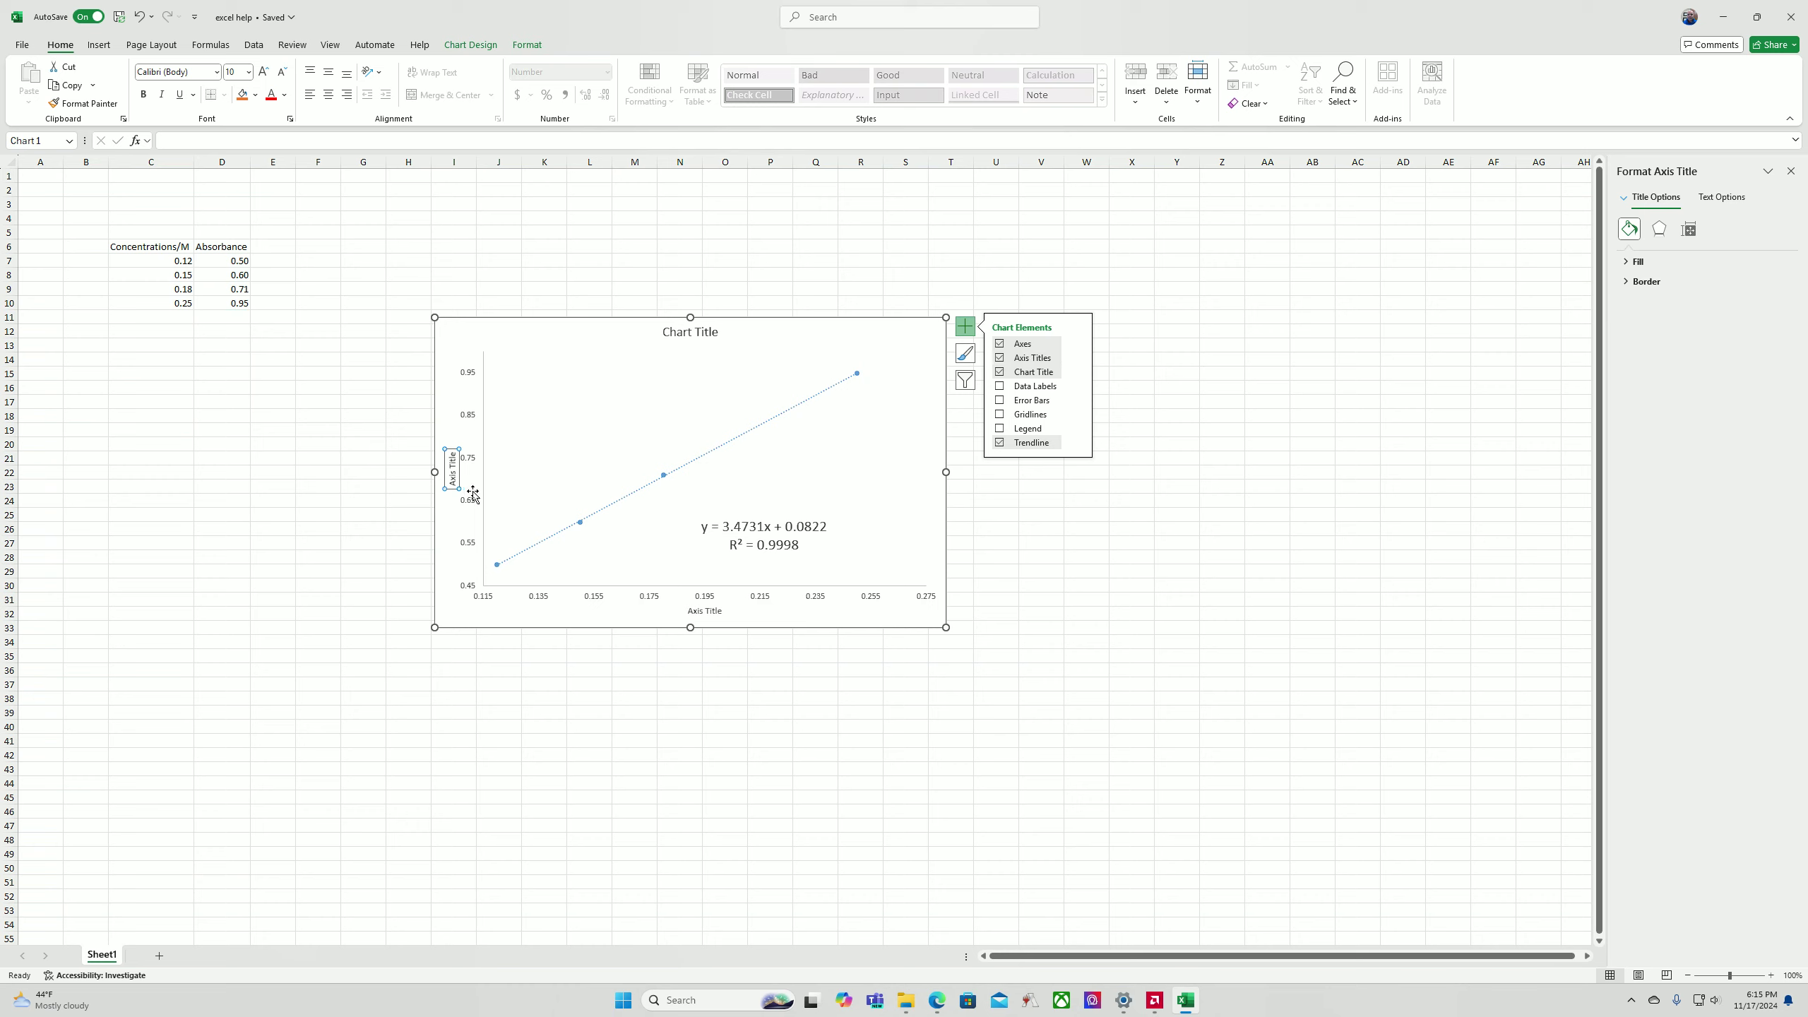
Change the horizontal axis title to "Concentration (M)".
click(712, 610)
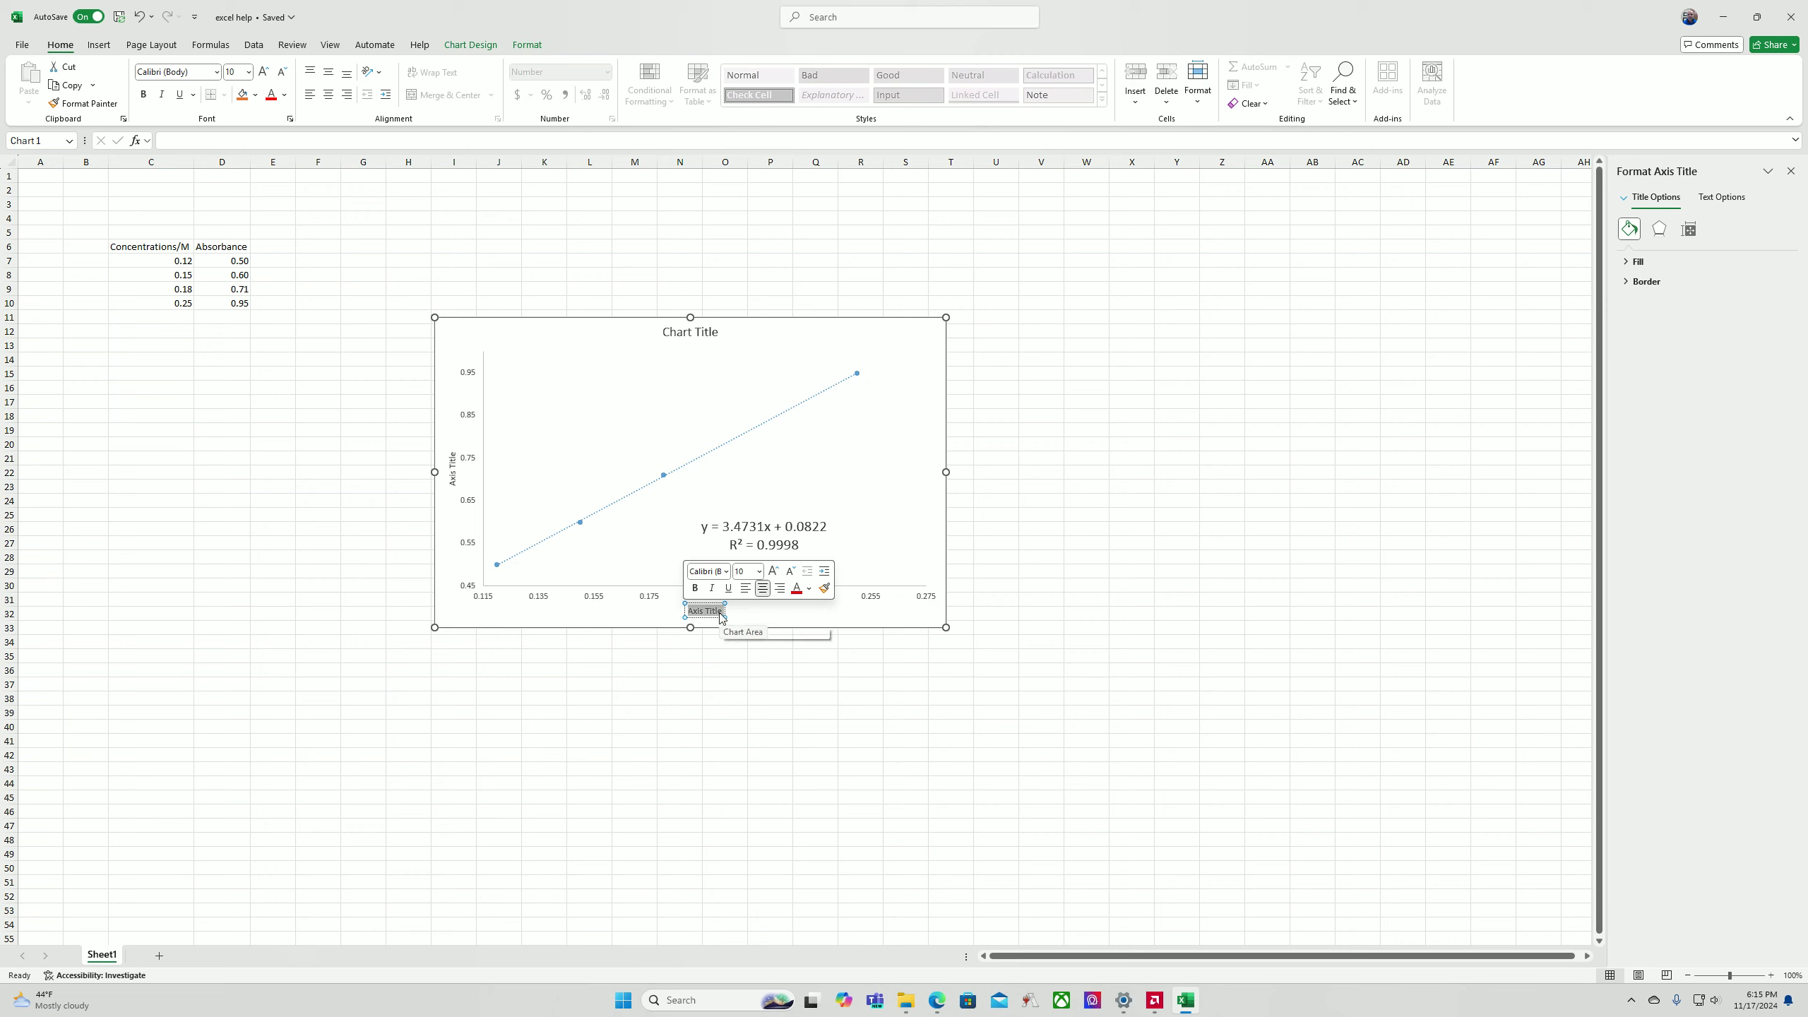
text(Concen)
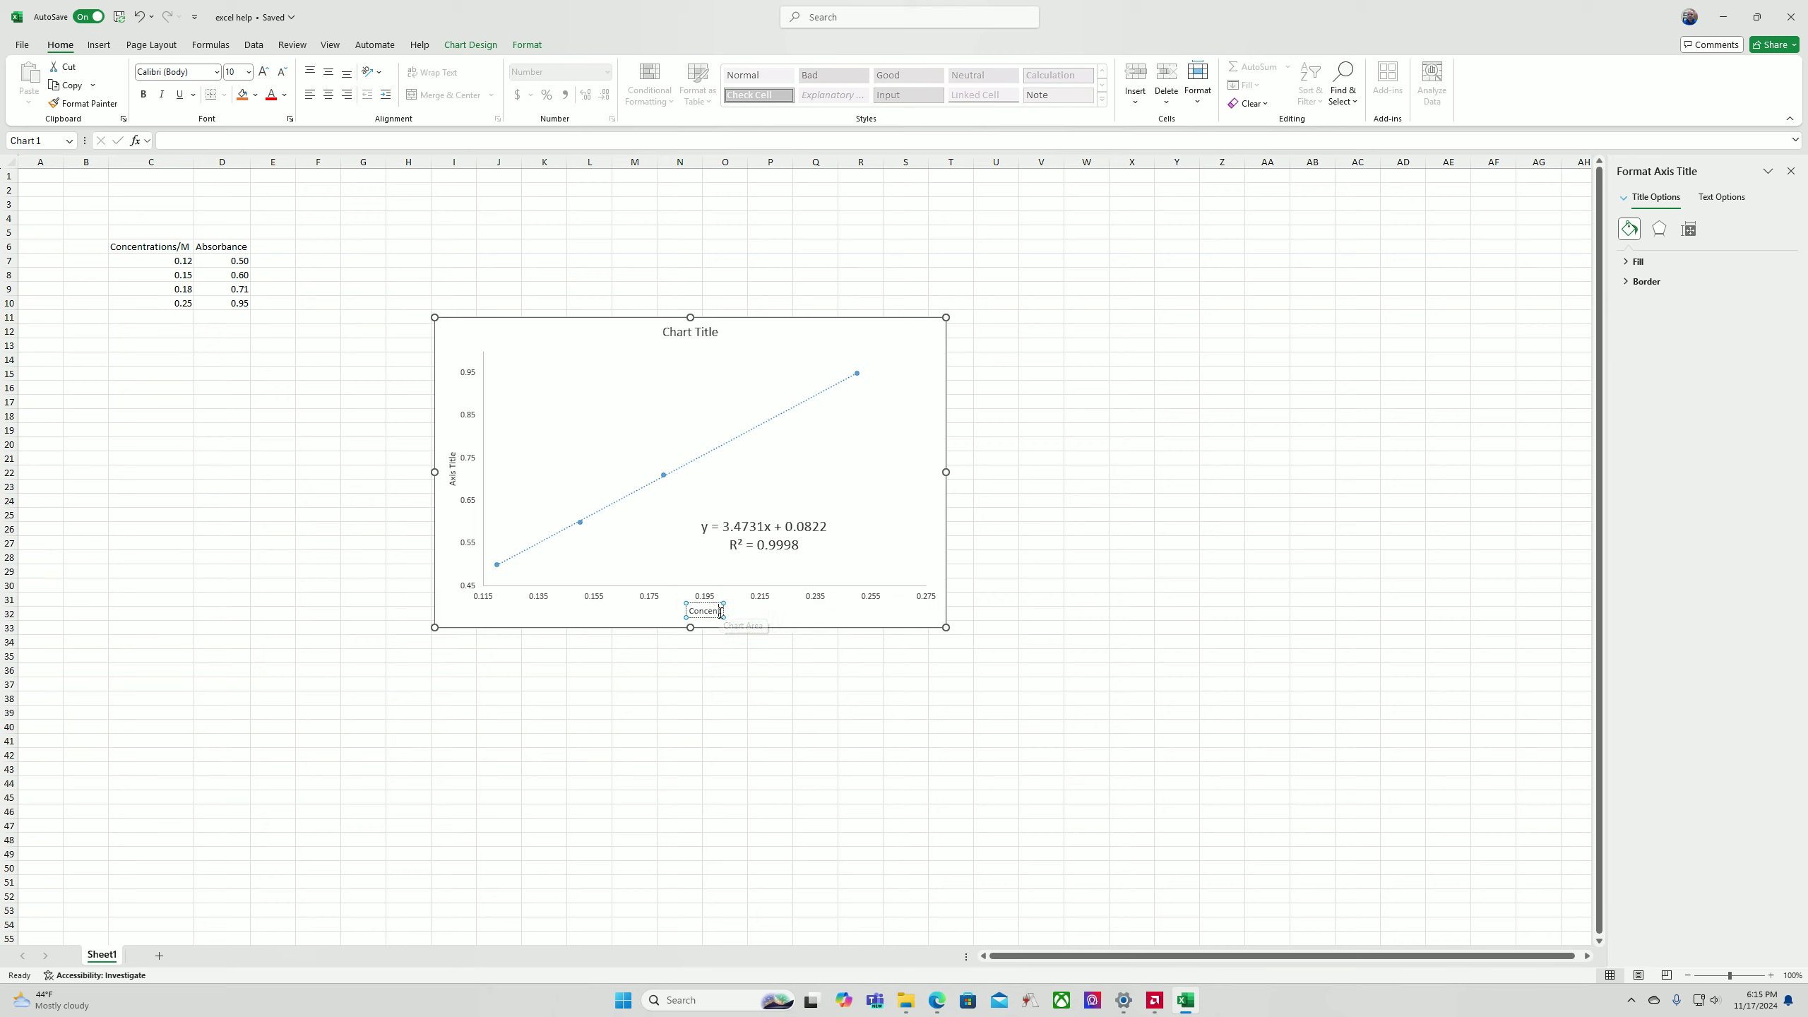
text(tration/M)
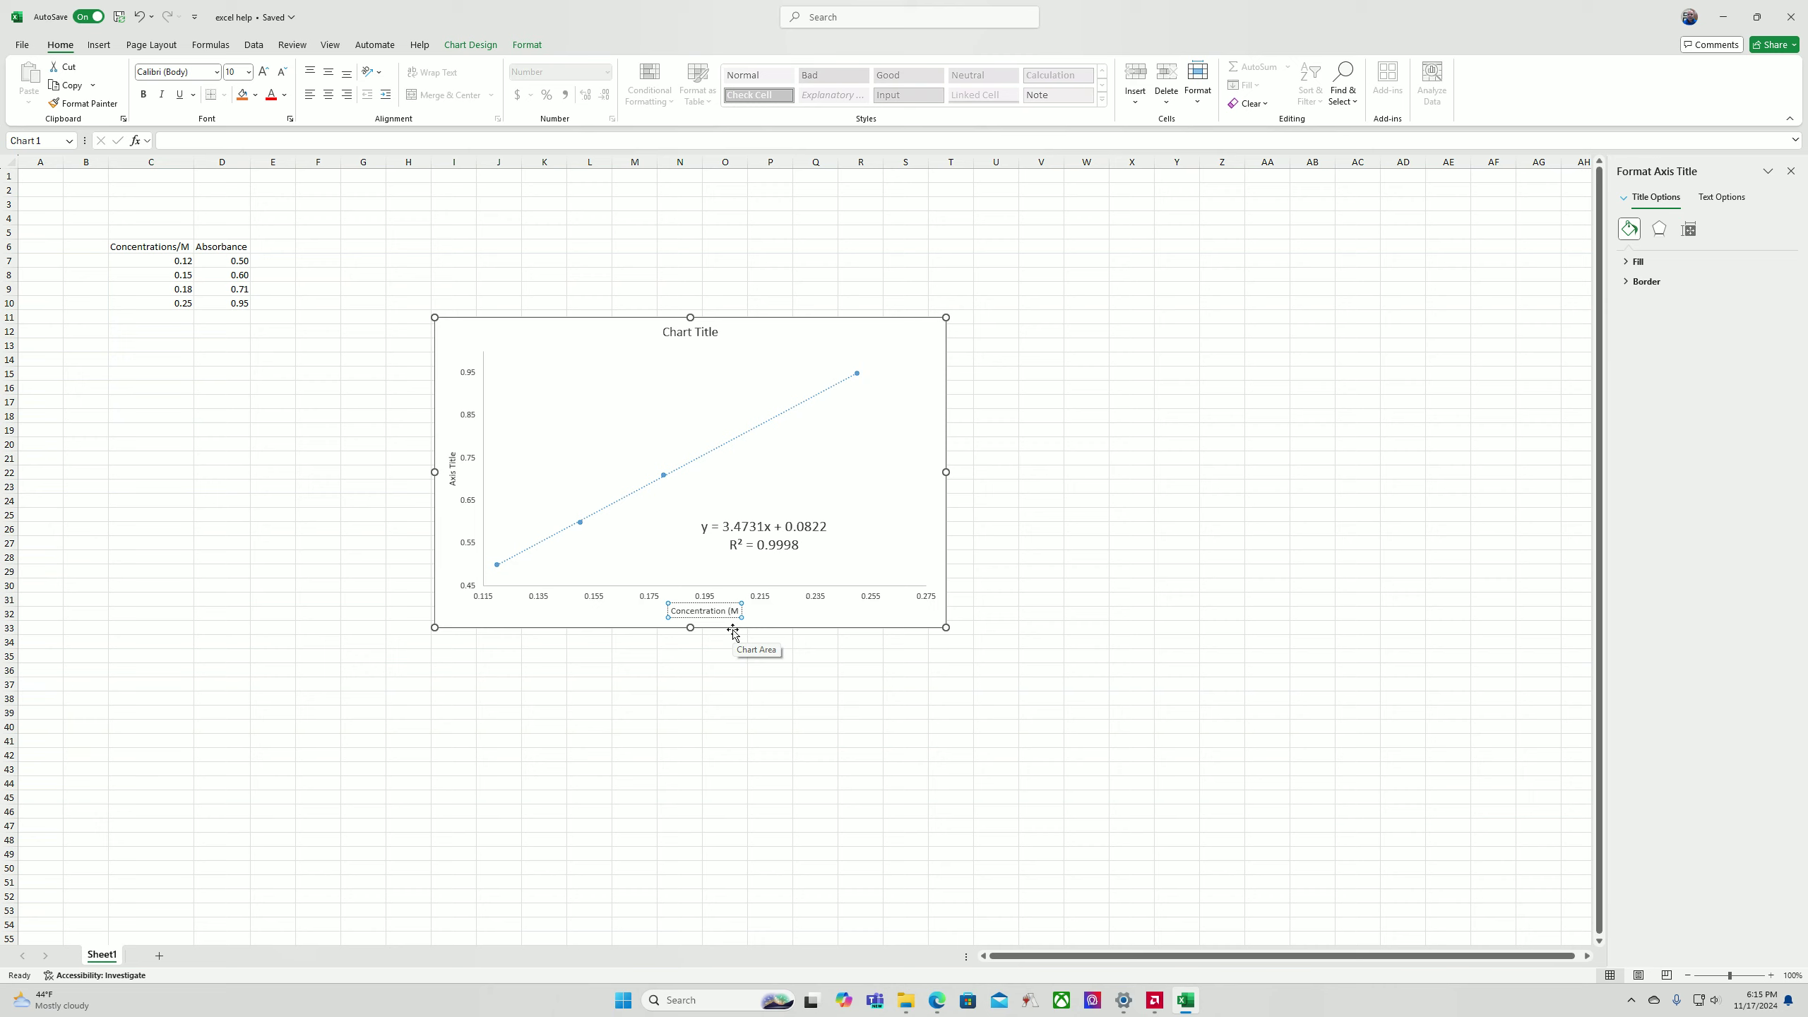
text())
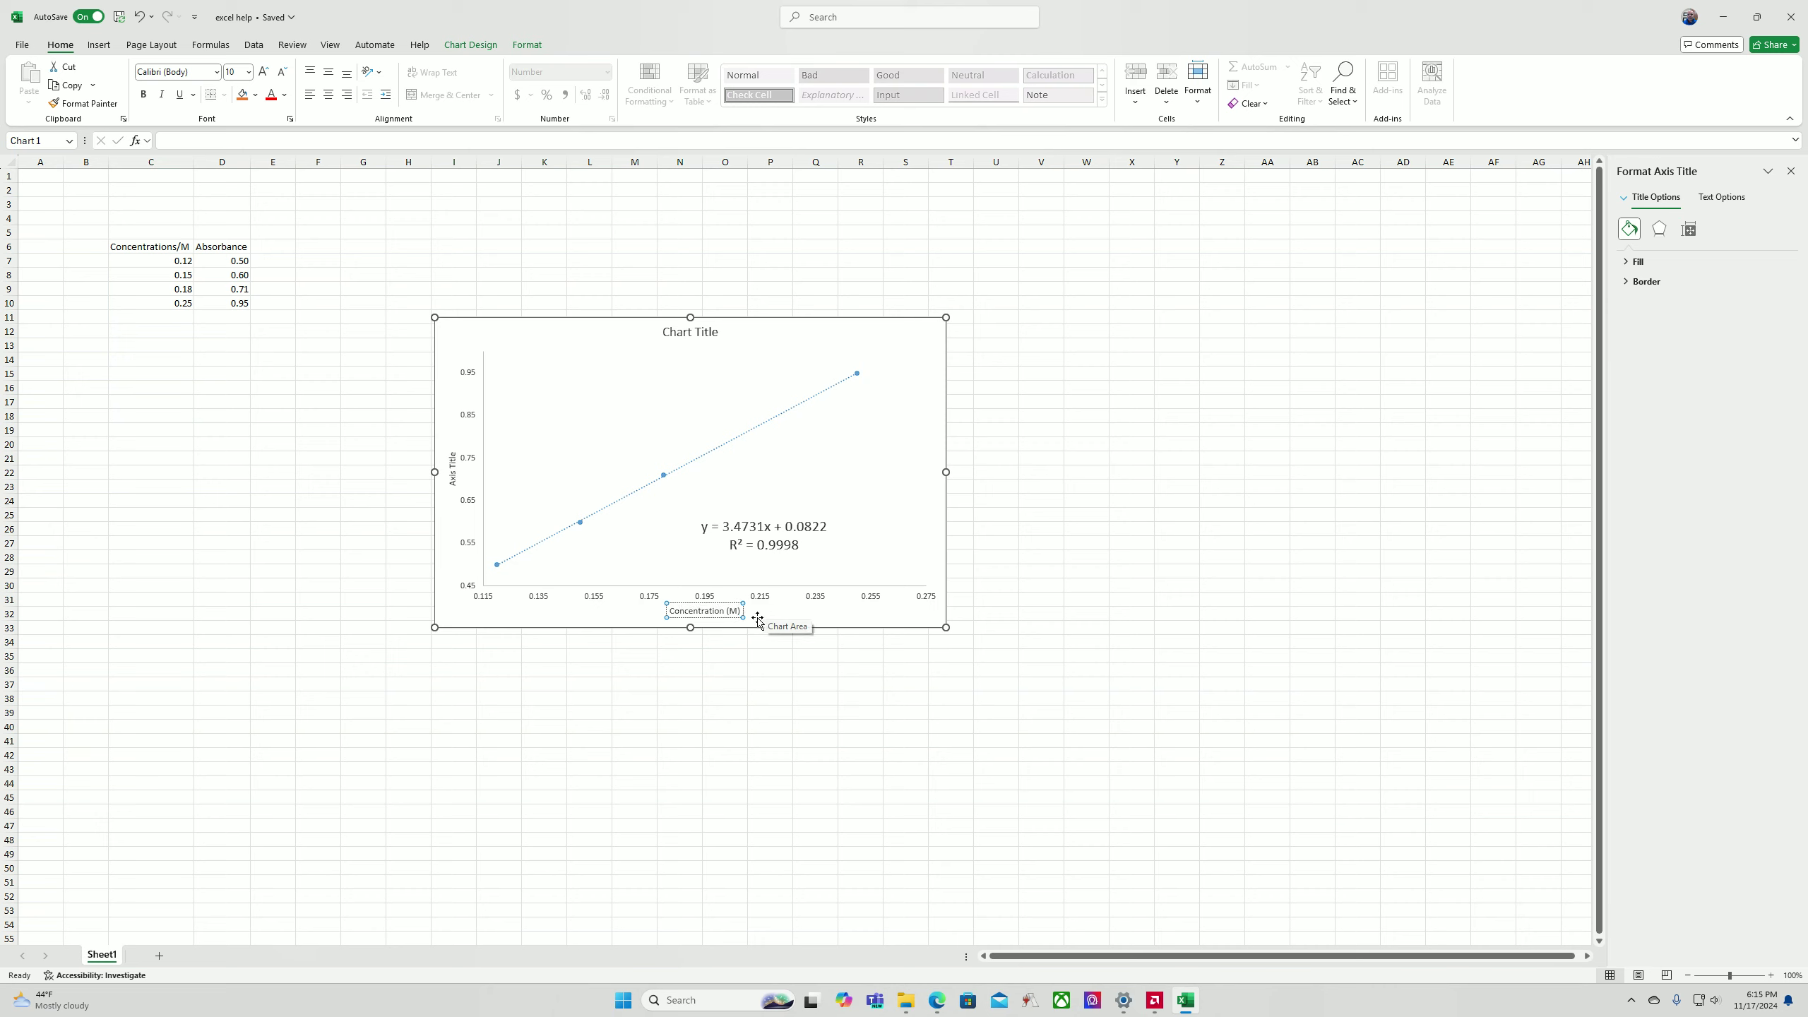
click(775, 614)
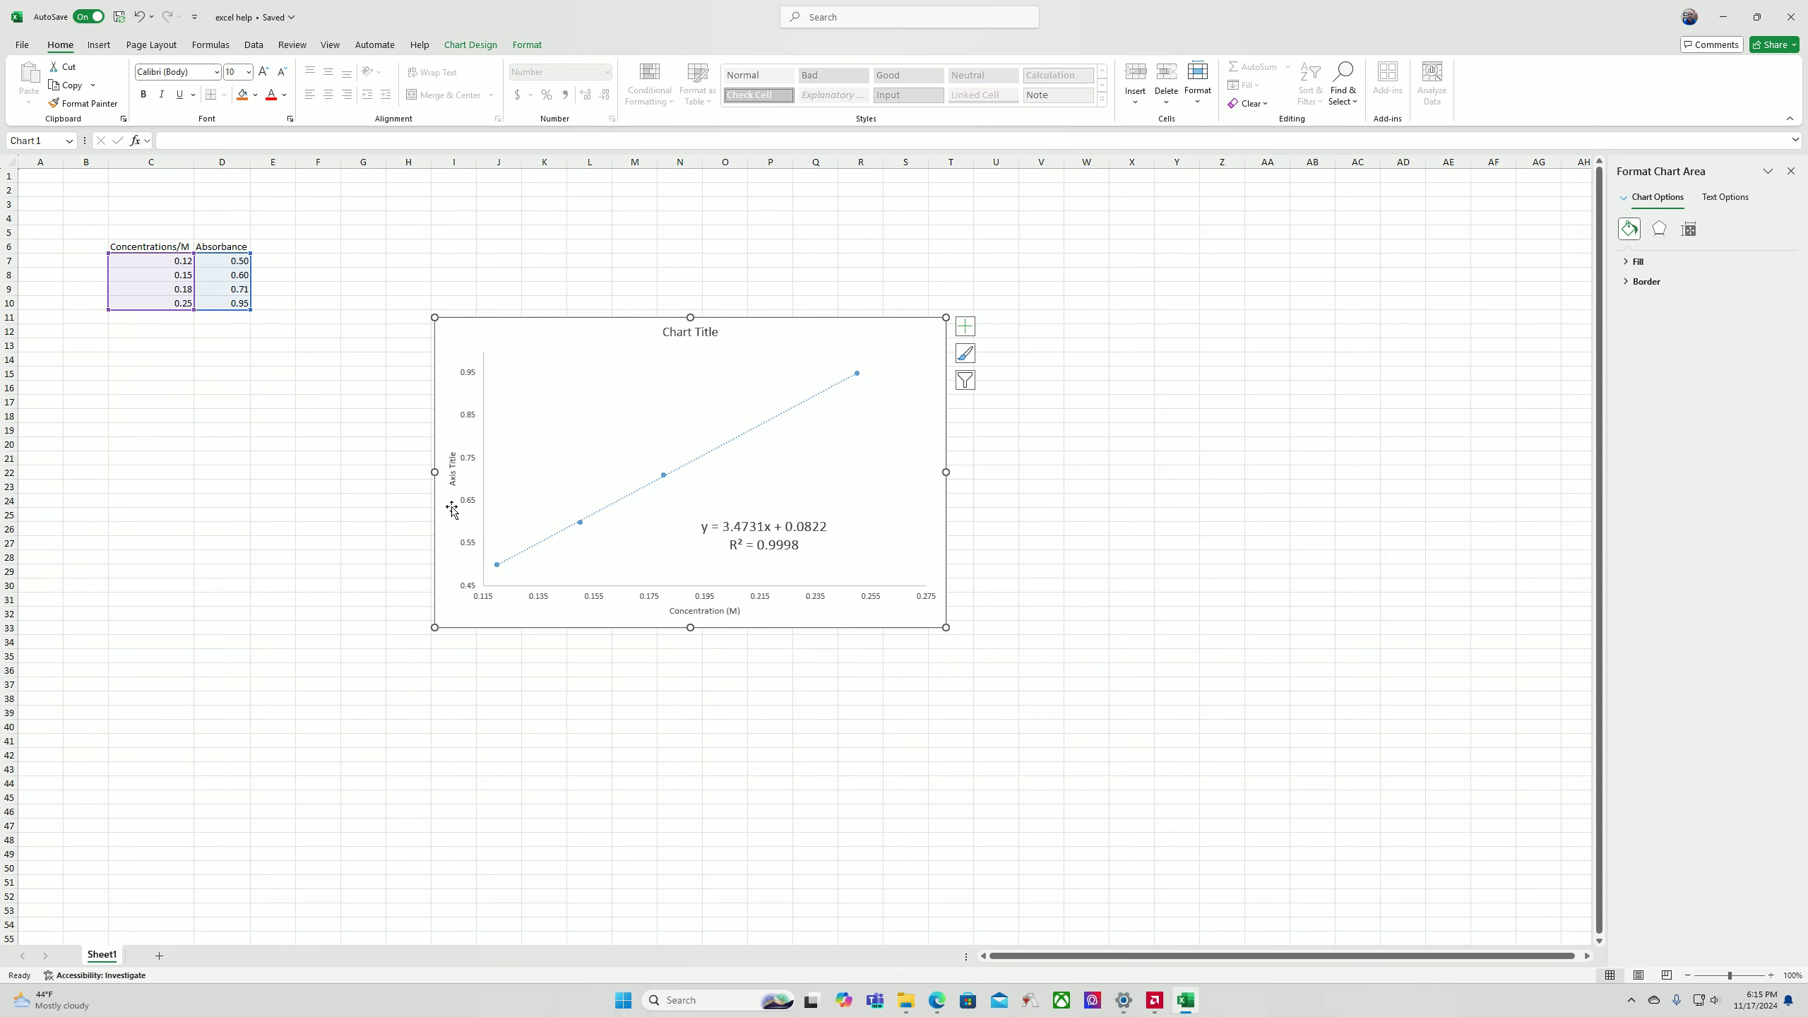
Change the vertical axis title to "Absorbance" and shift it slightly away from the axis labels.
click(452, 469)
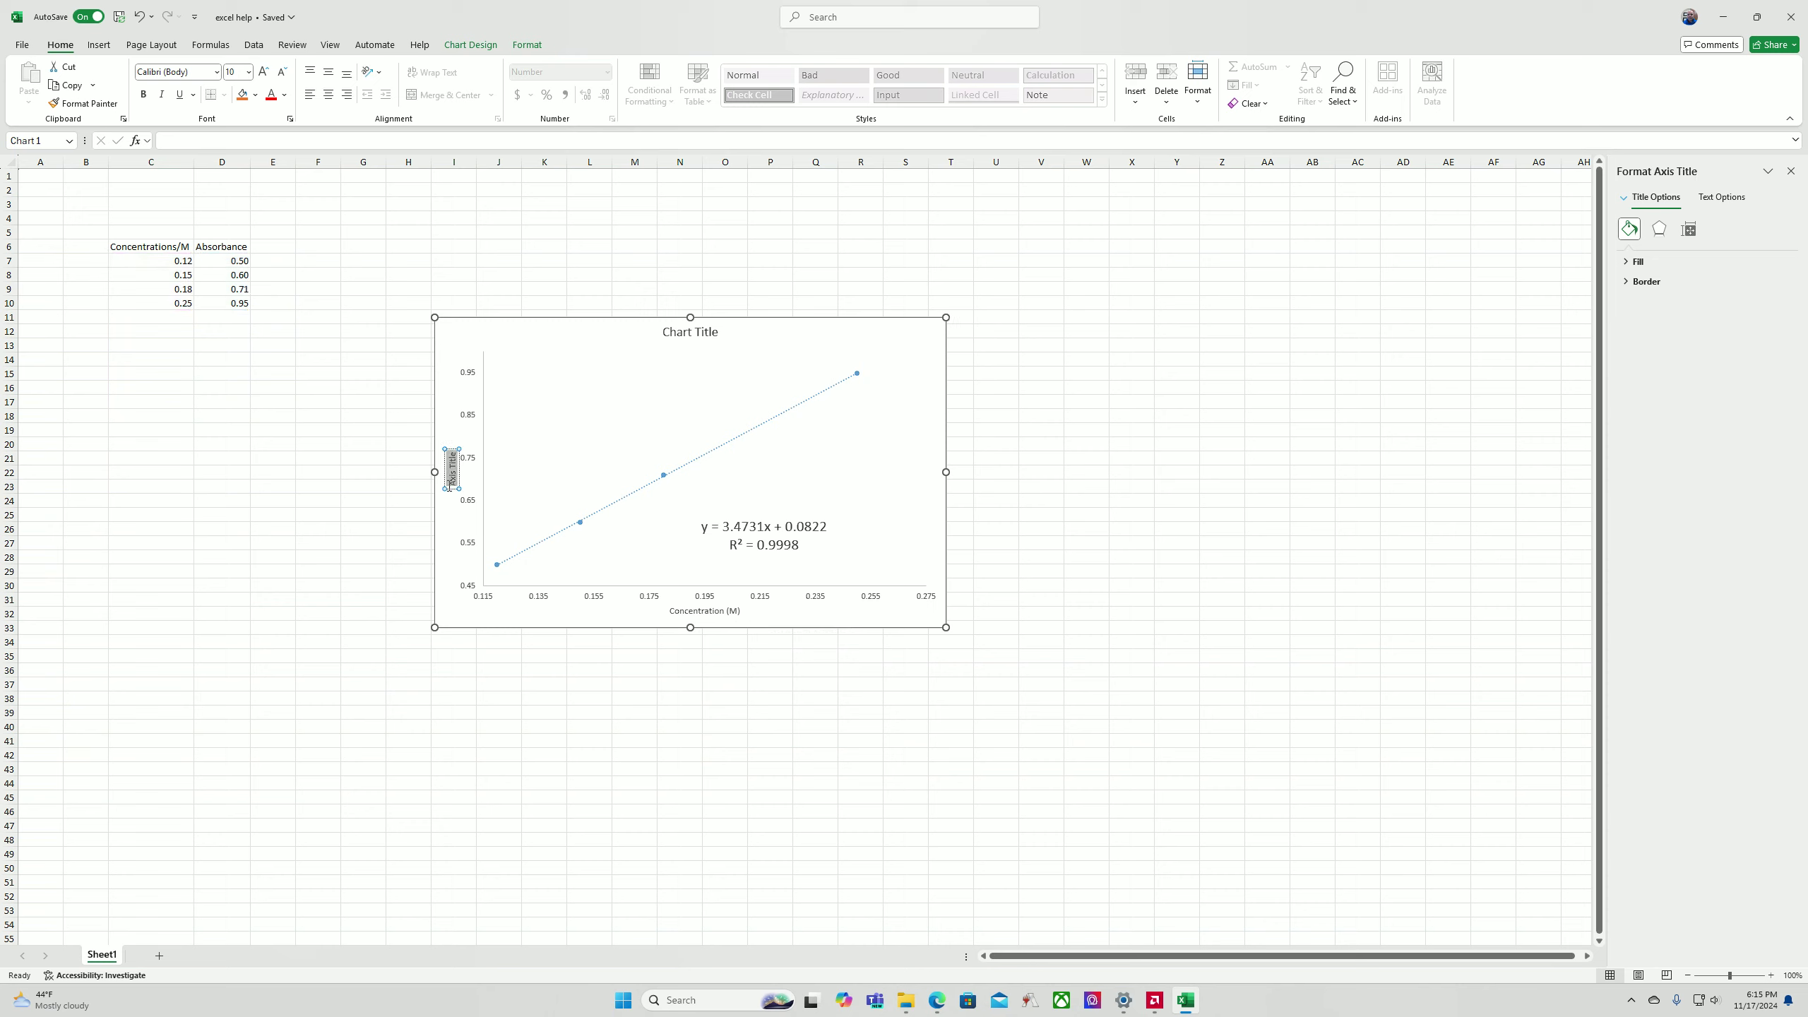
triple_click(453, 463)
text(Absorbance)
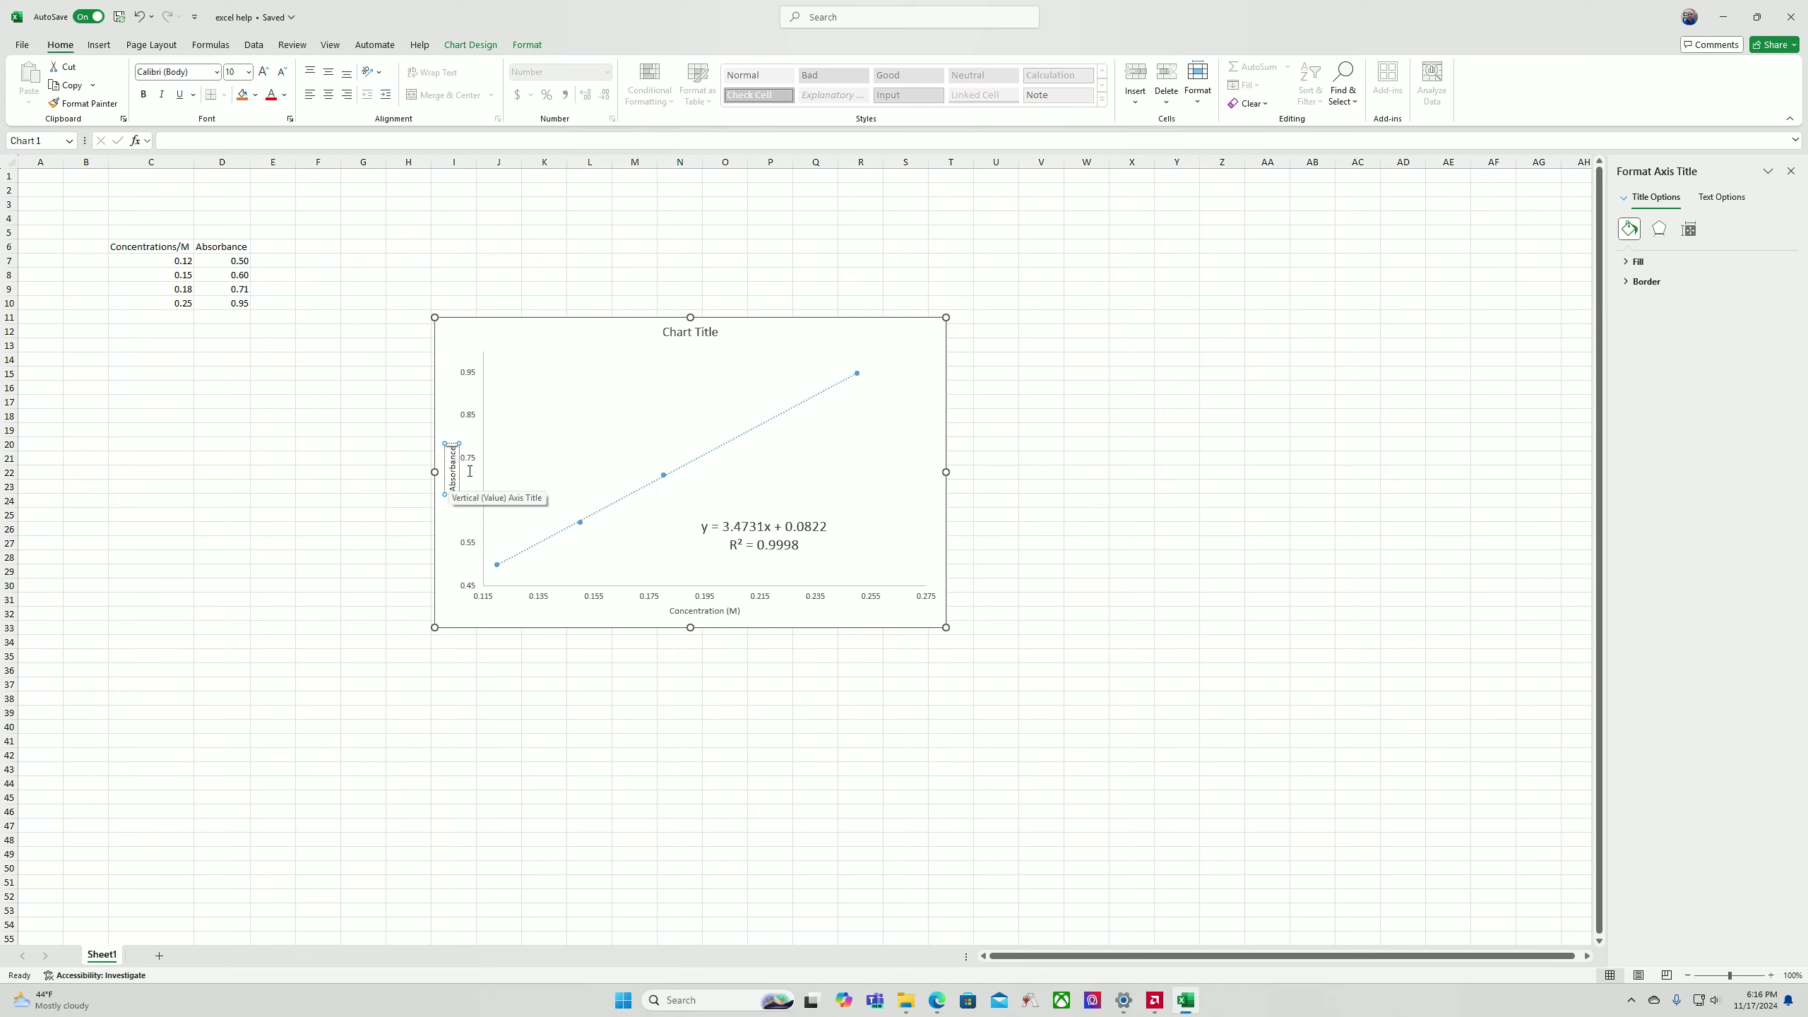
click(573, 620)
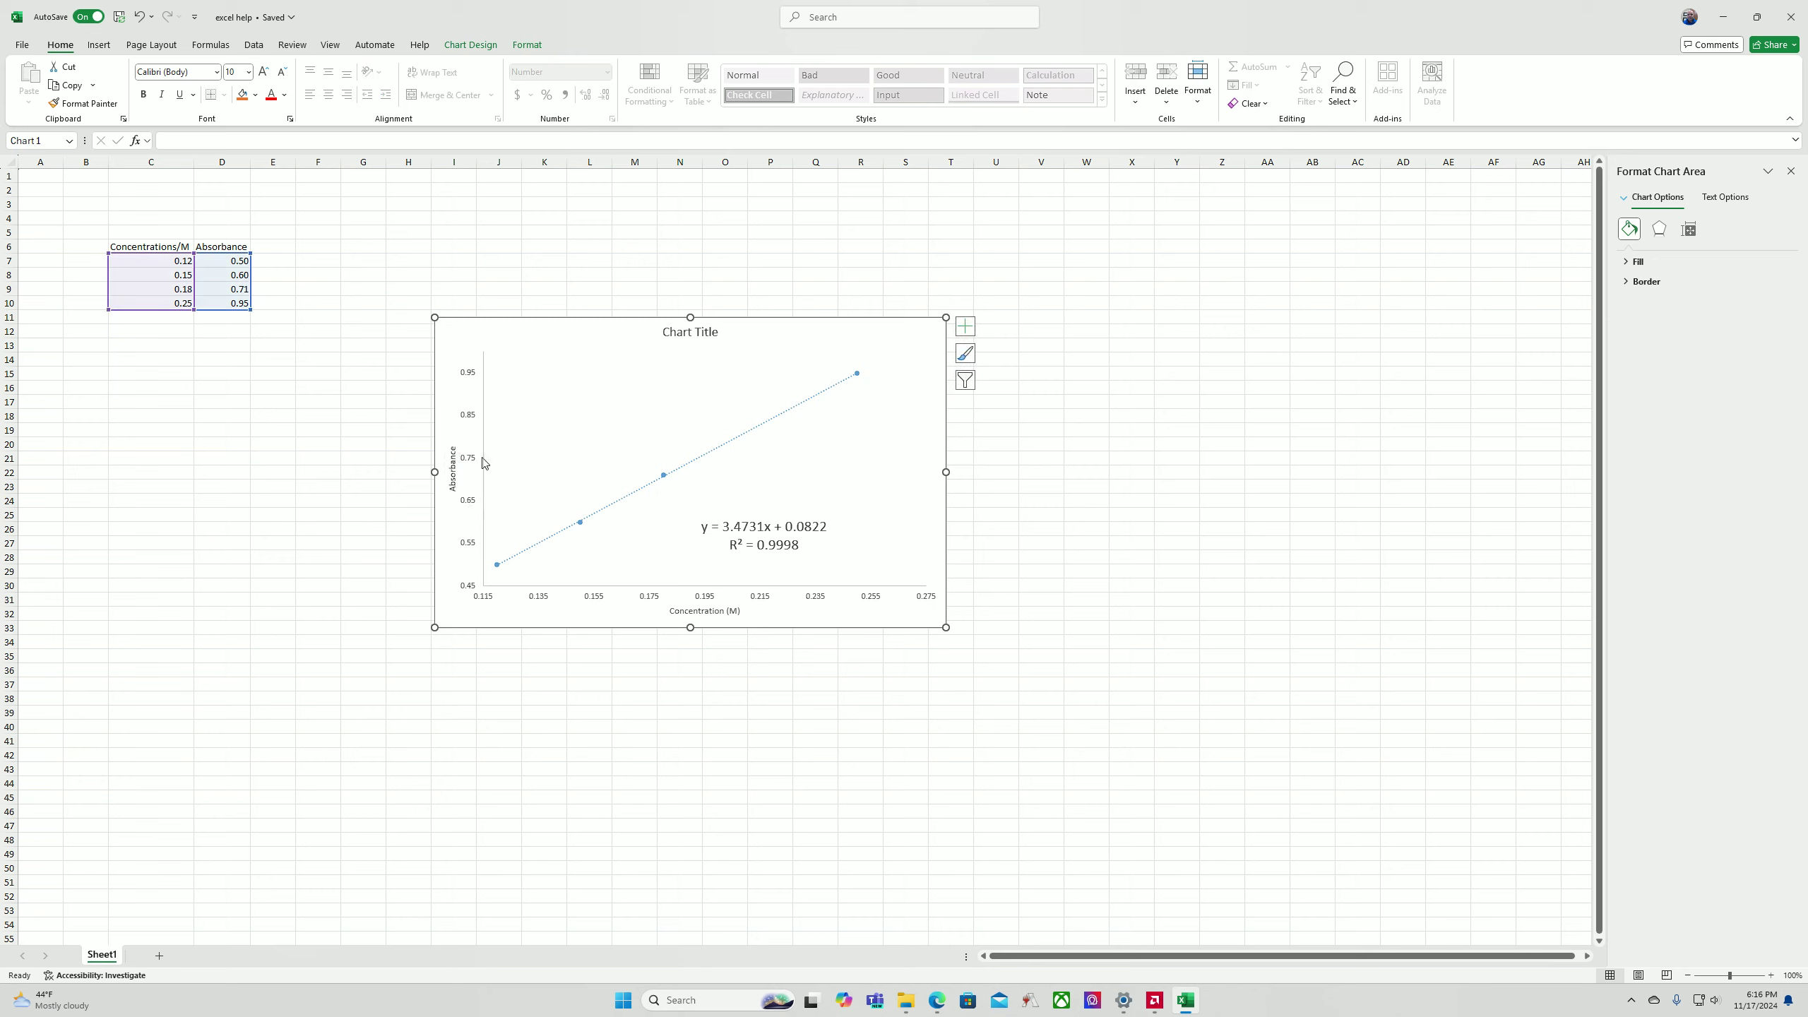
click(454, 474)
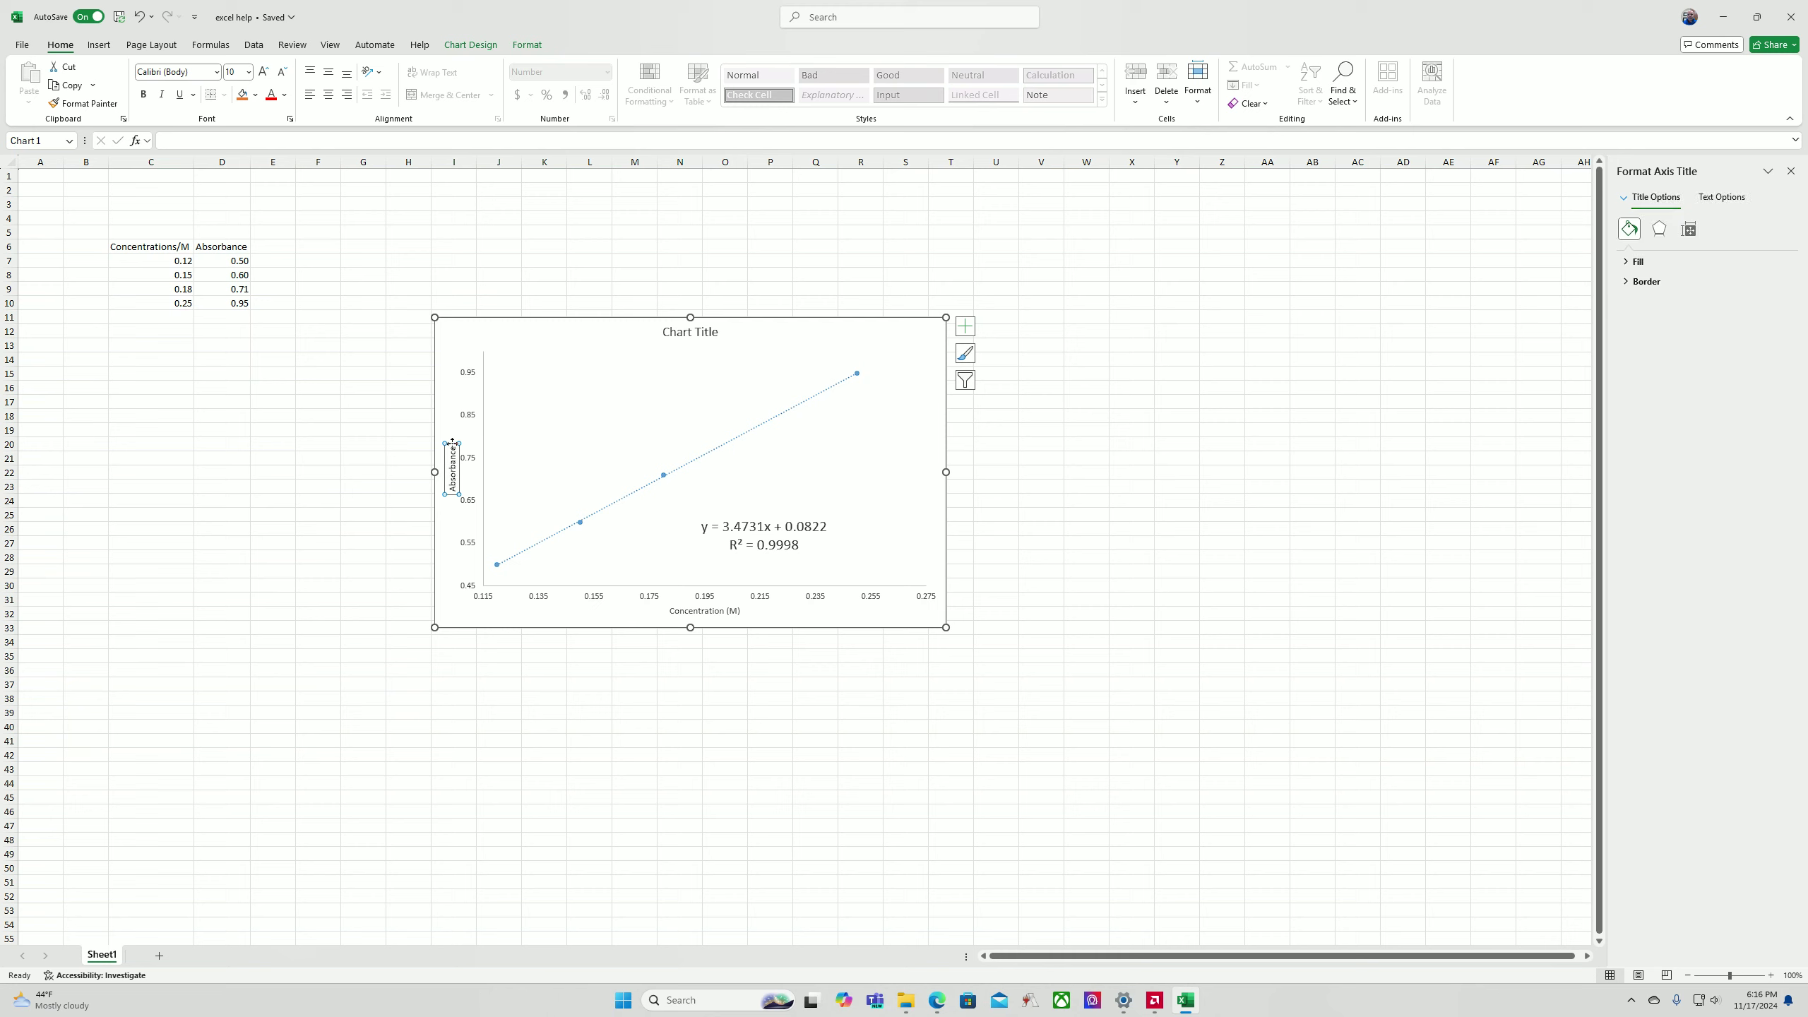
click(577, 416)
Replace the placeholder chart title with "Absorbance v. Concentration".
click(687, 329)
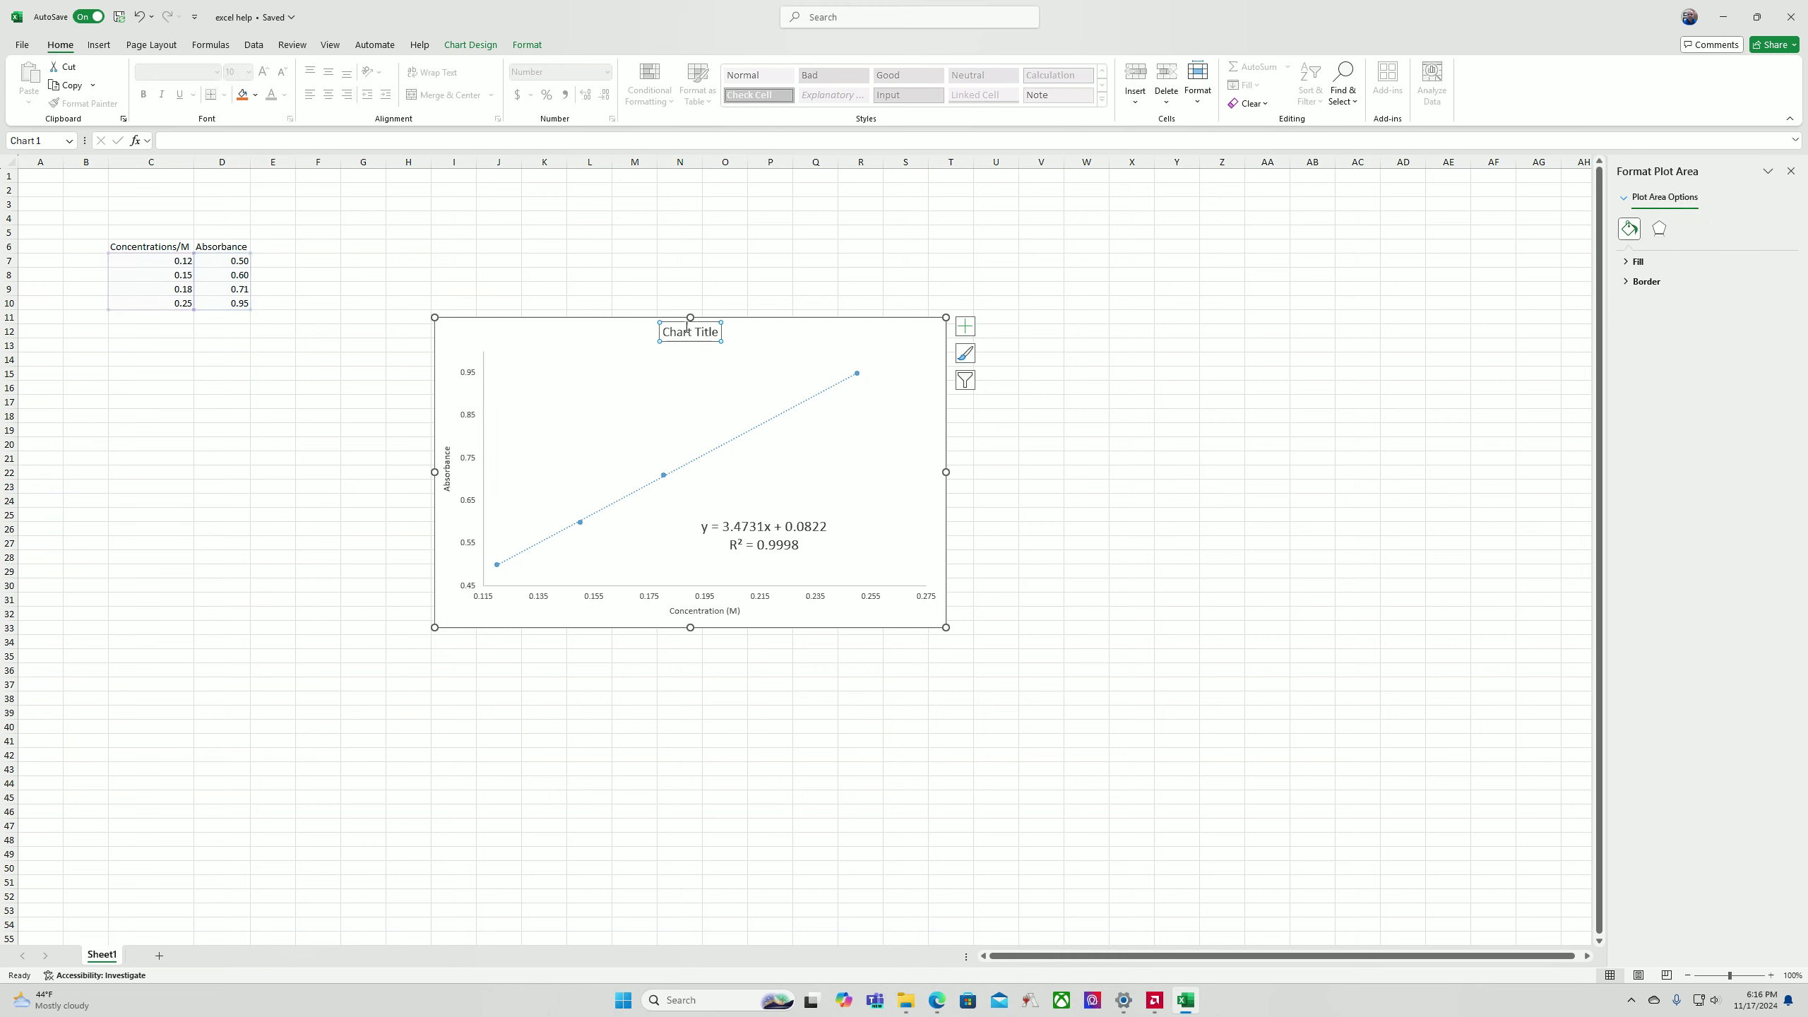
drag(717, 333, 665, 337)
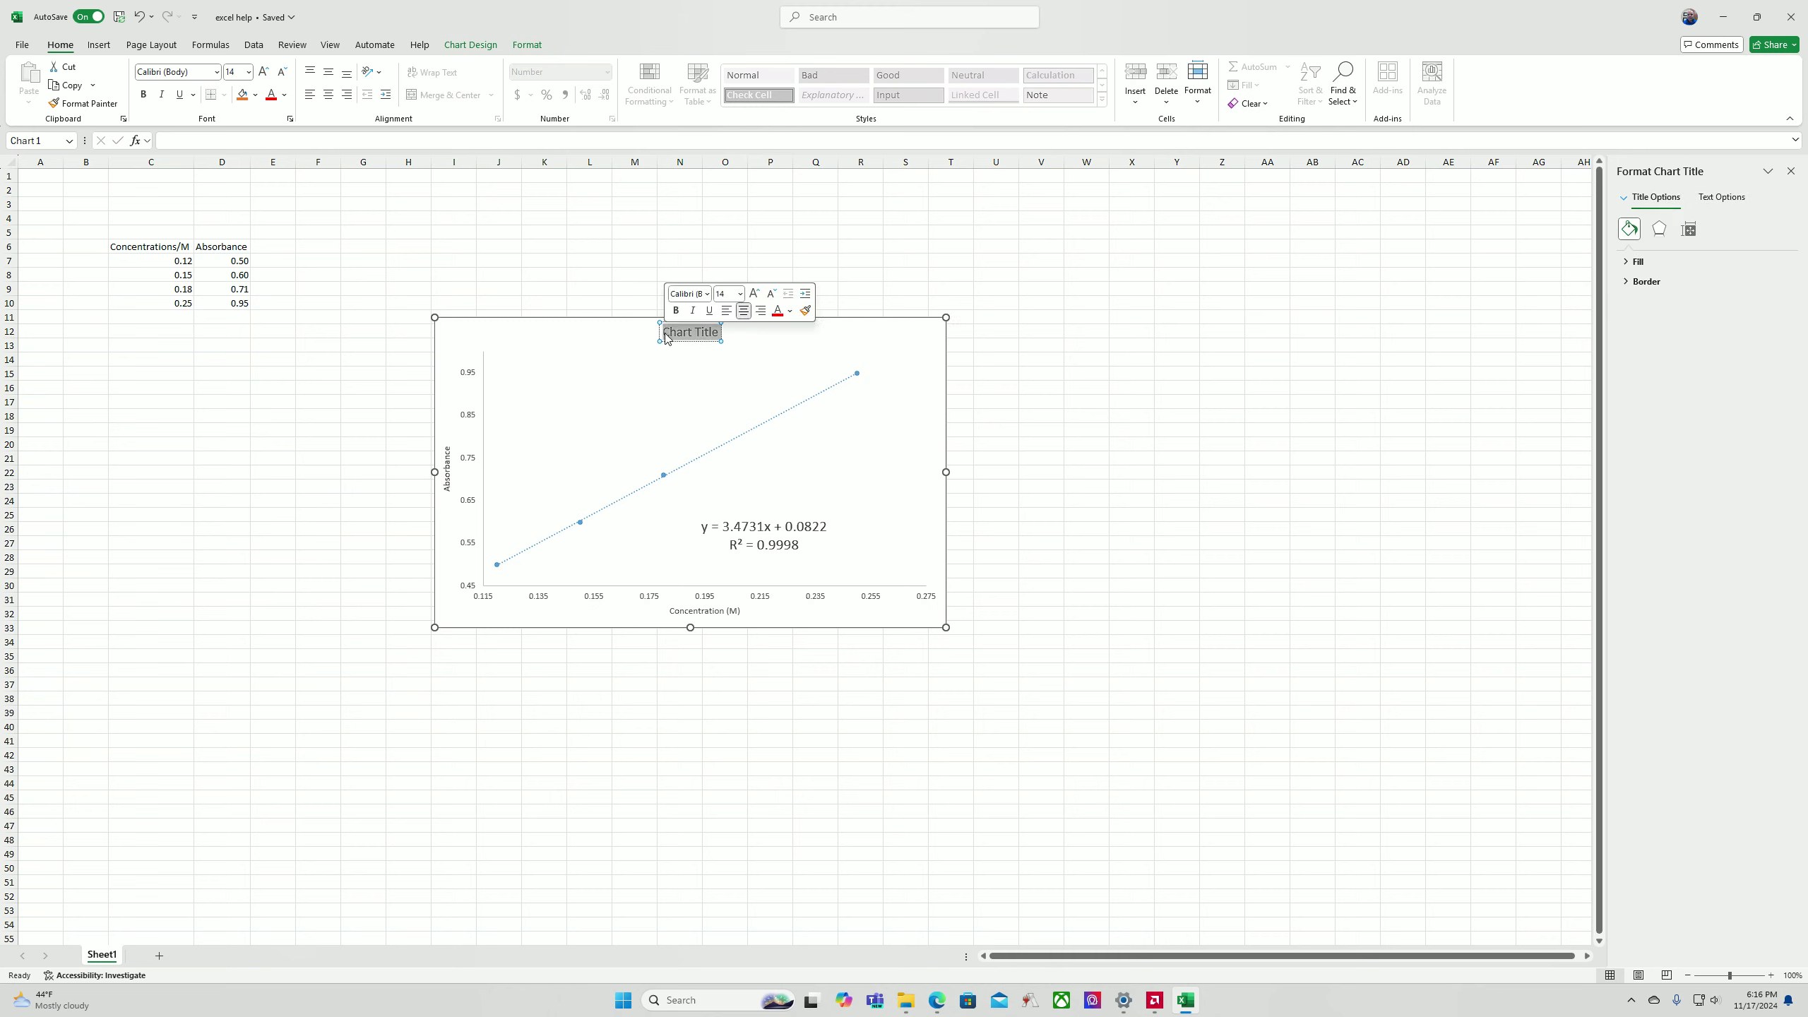
text(Absorb)
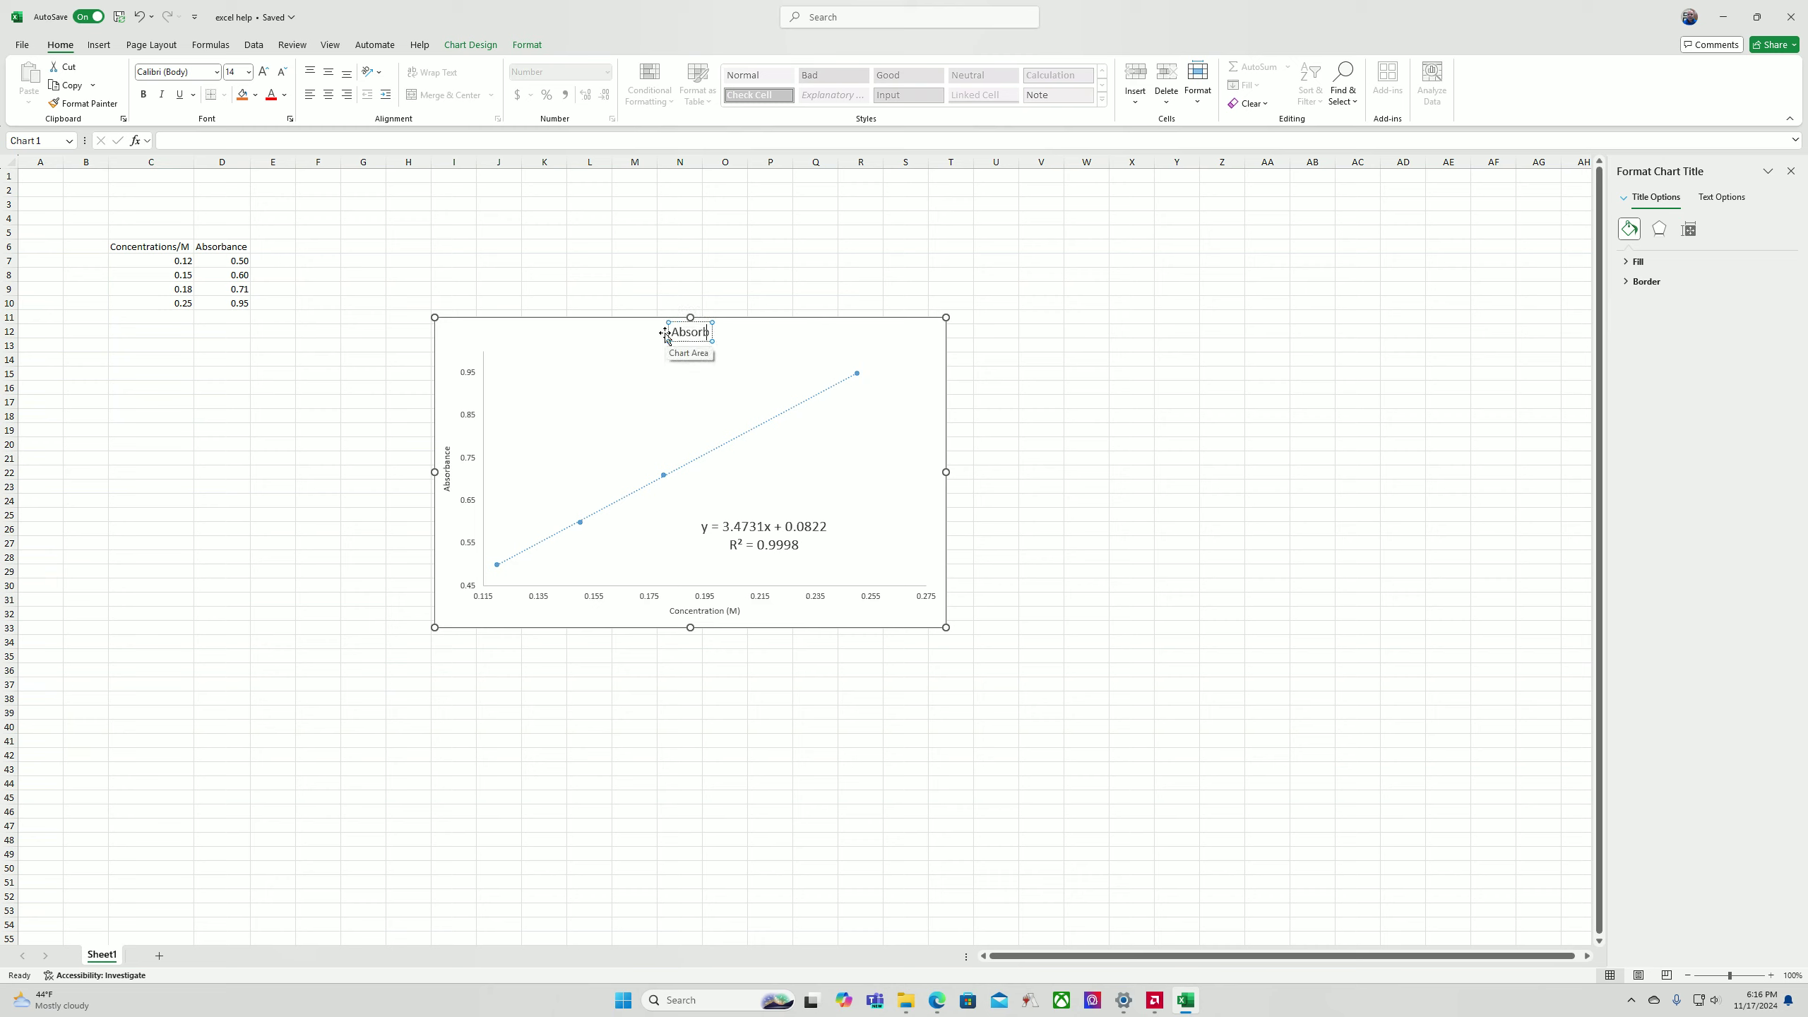
text(ance v. Co)
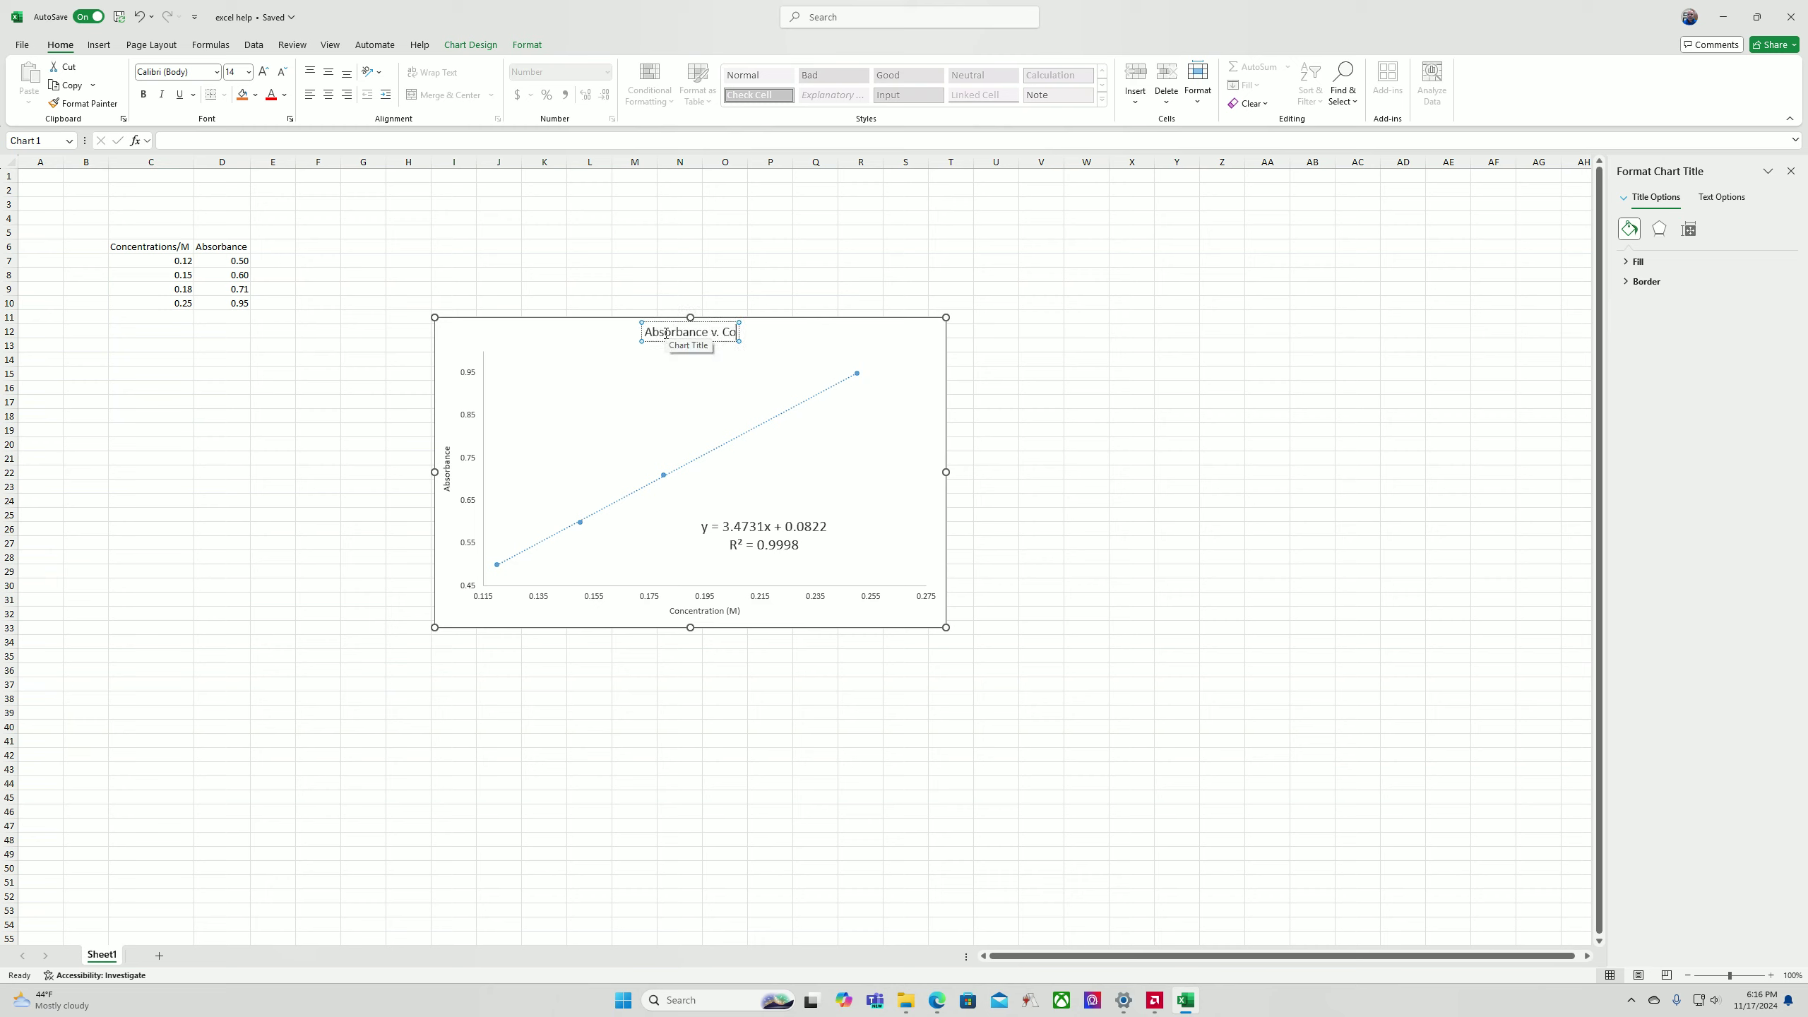
text(ncentration)
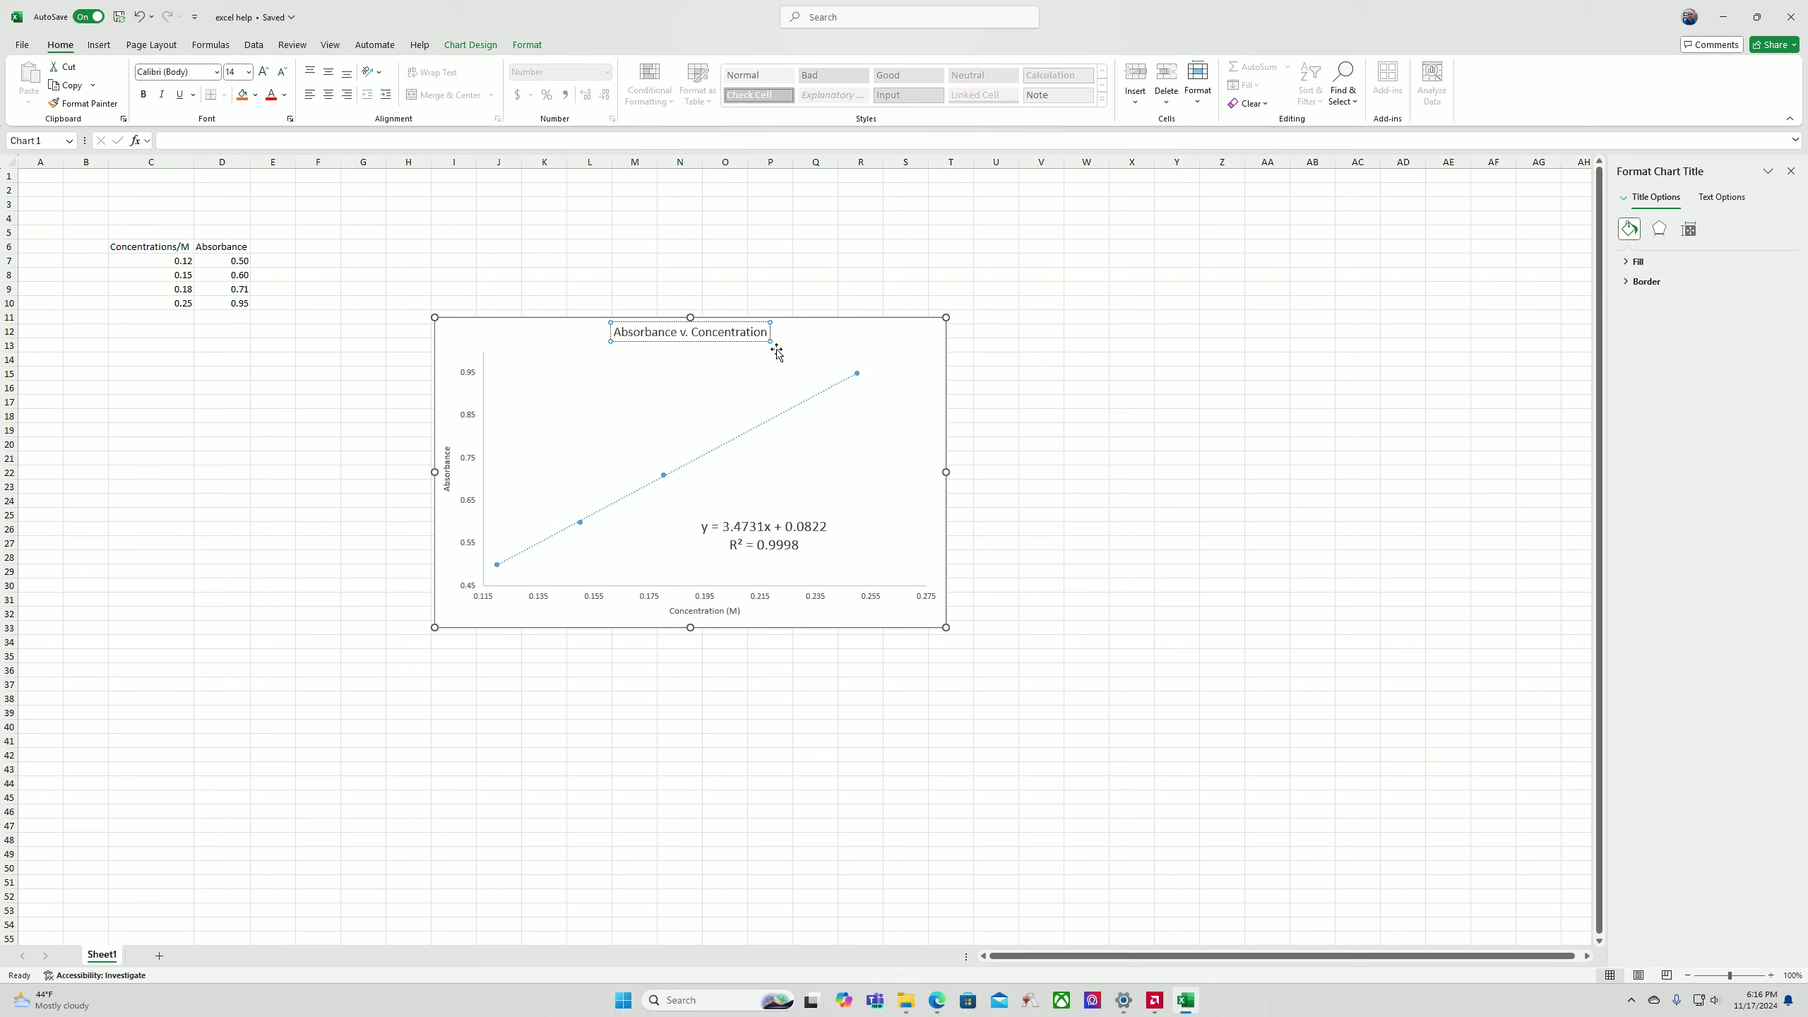
Shift the chart title slightly sideways and down above the plot area.
click(746, 331)
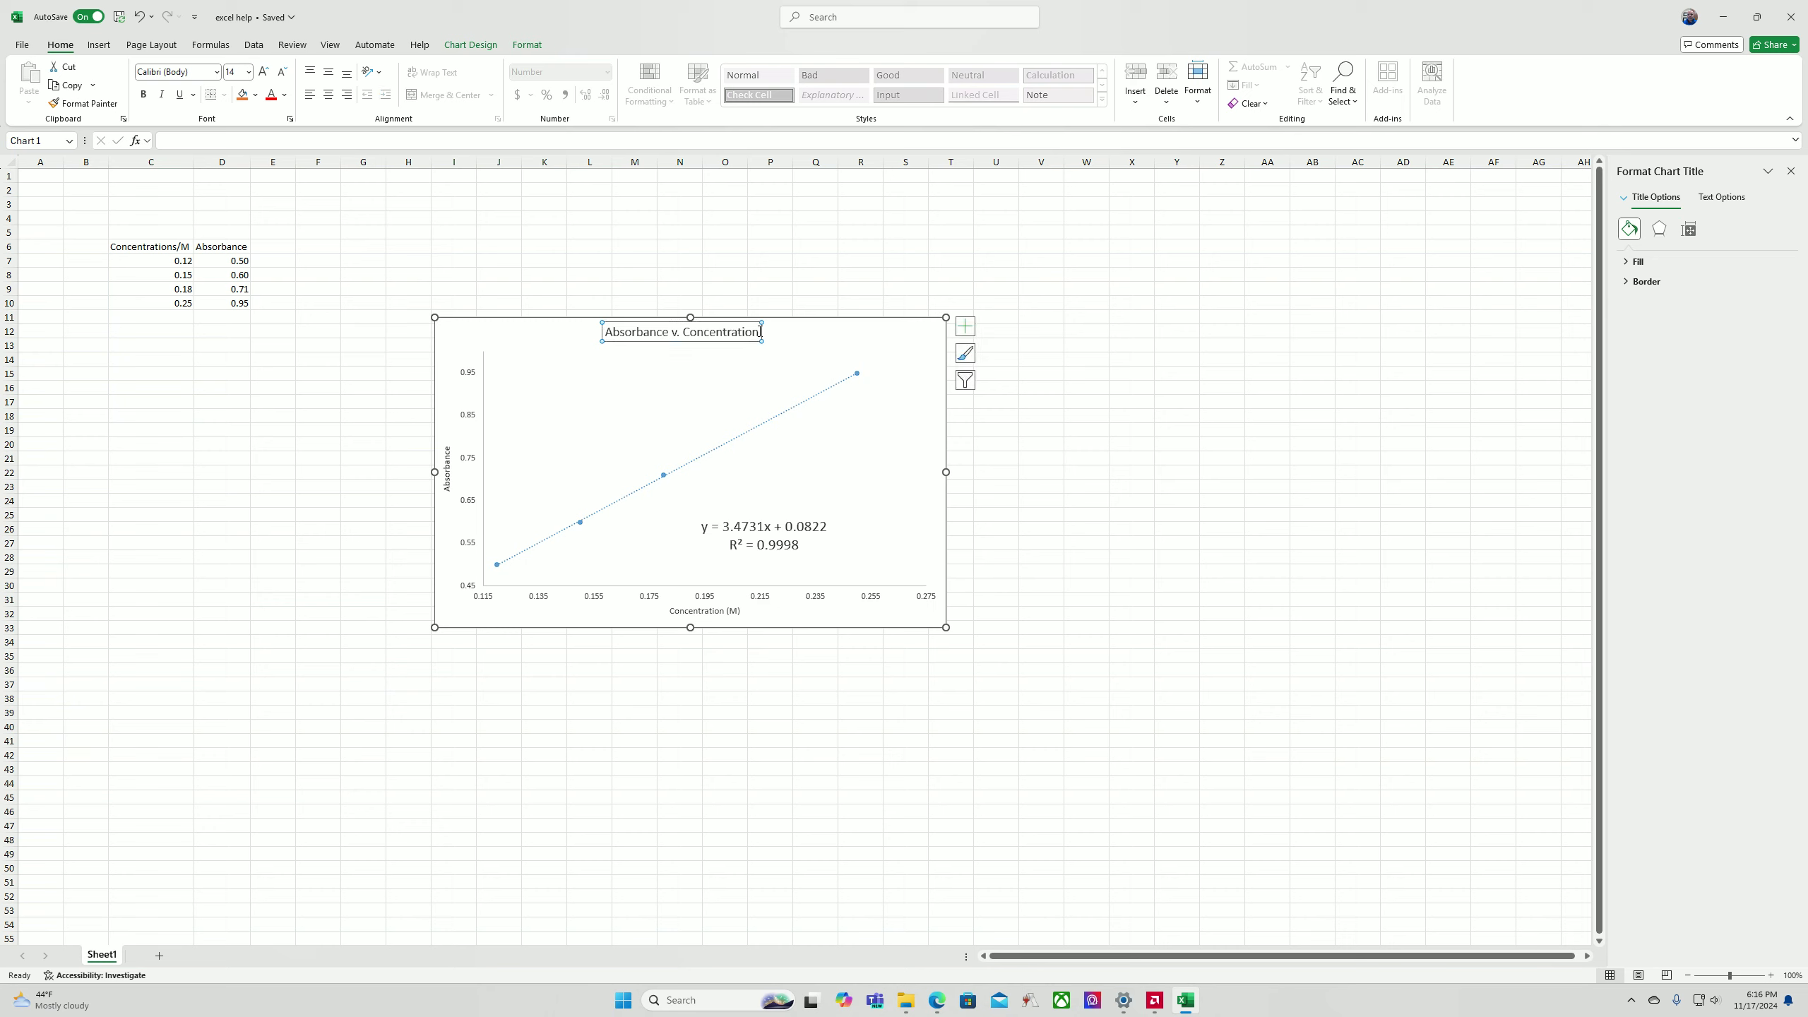
click(759, 339)
click(757, 336)
drag(760, 333, 781, 338)
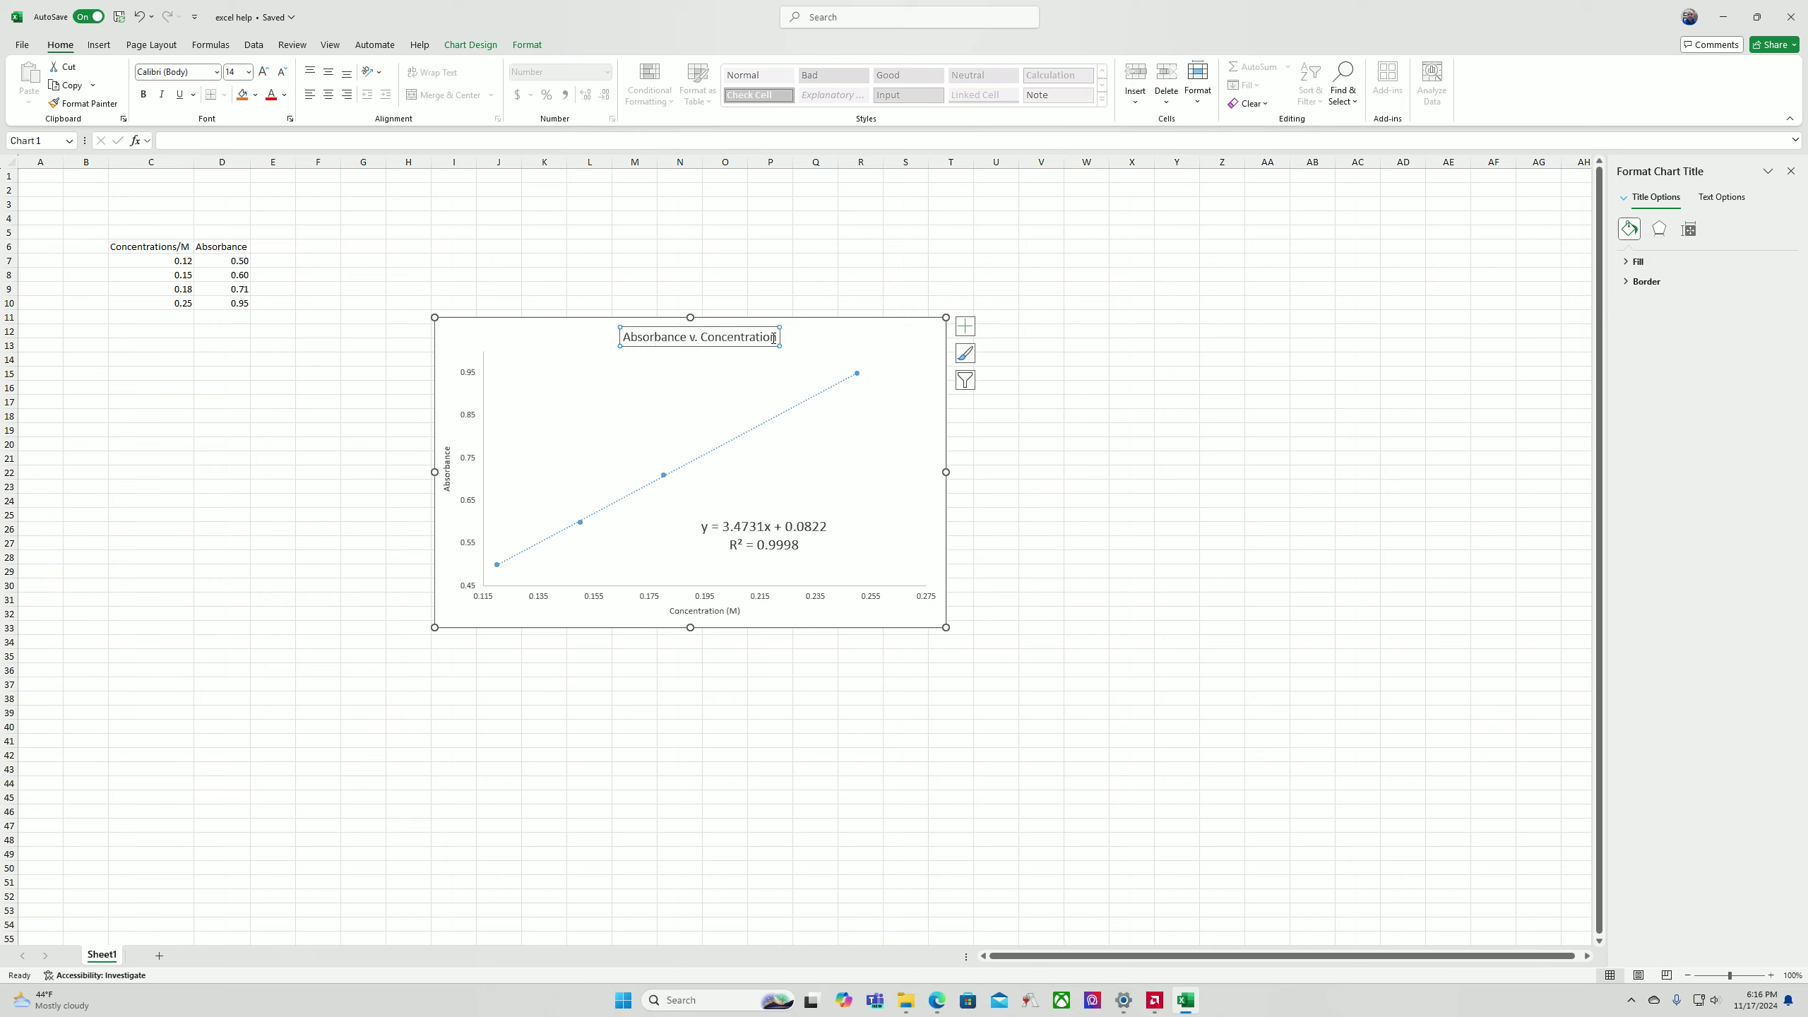
triple_click(659, 346)
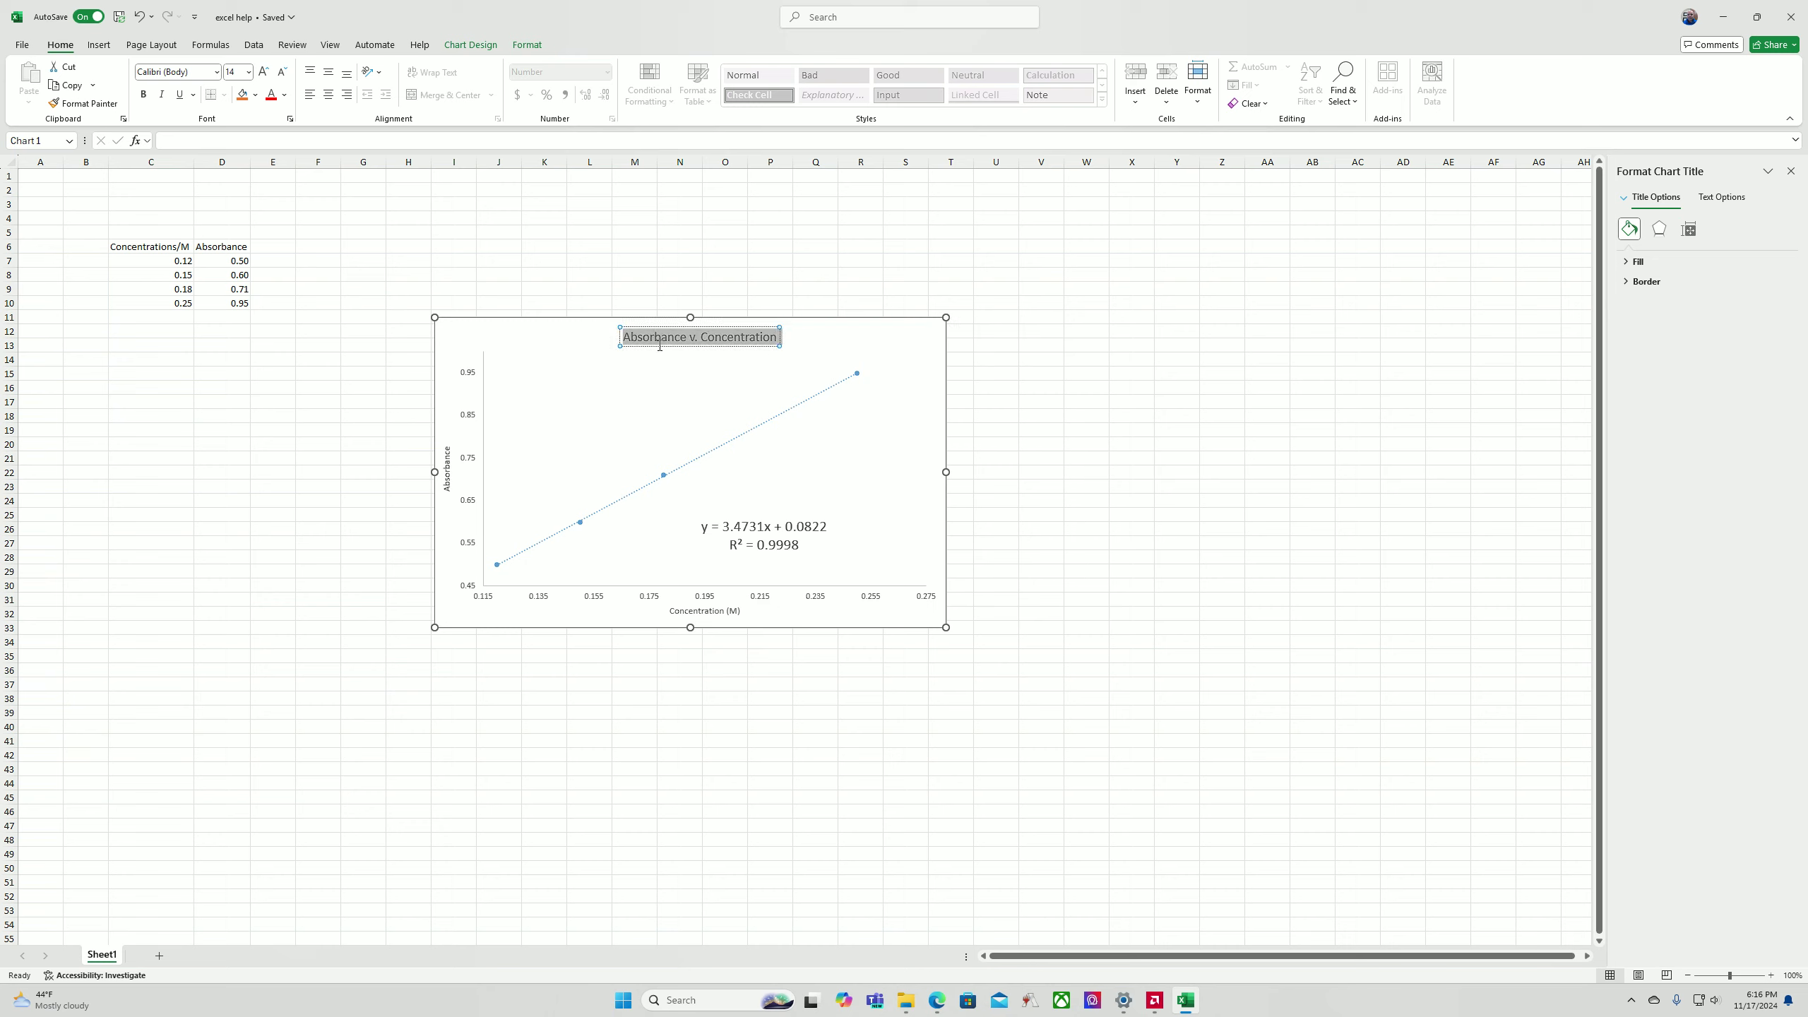
click(839, 355)
click(751, 339)
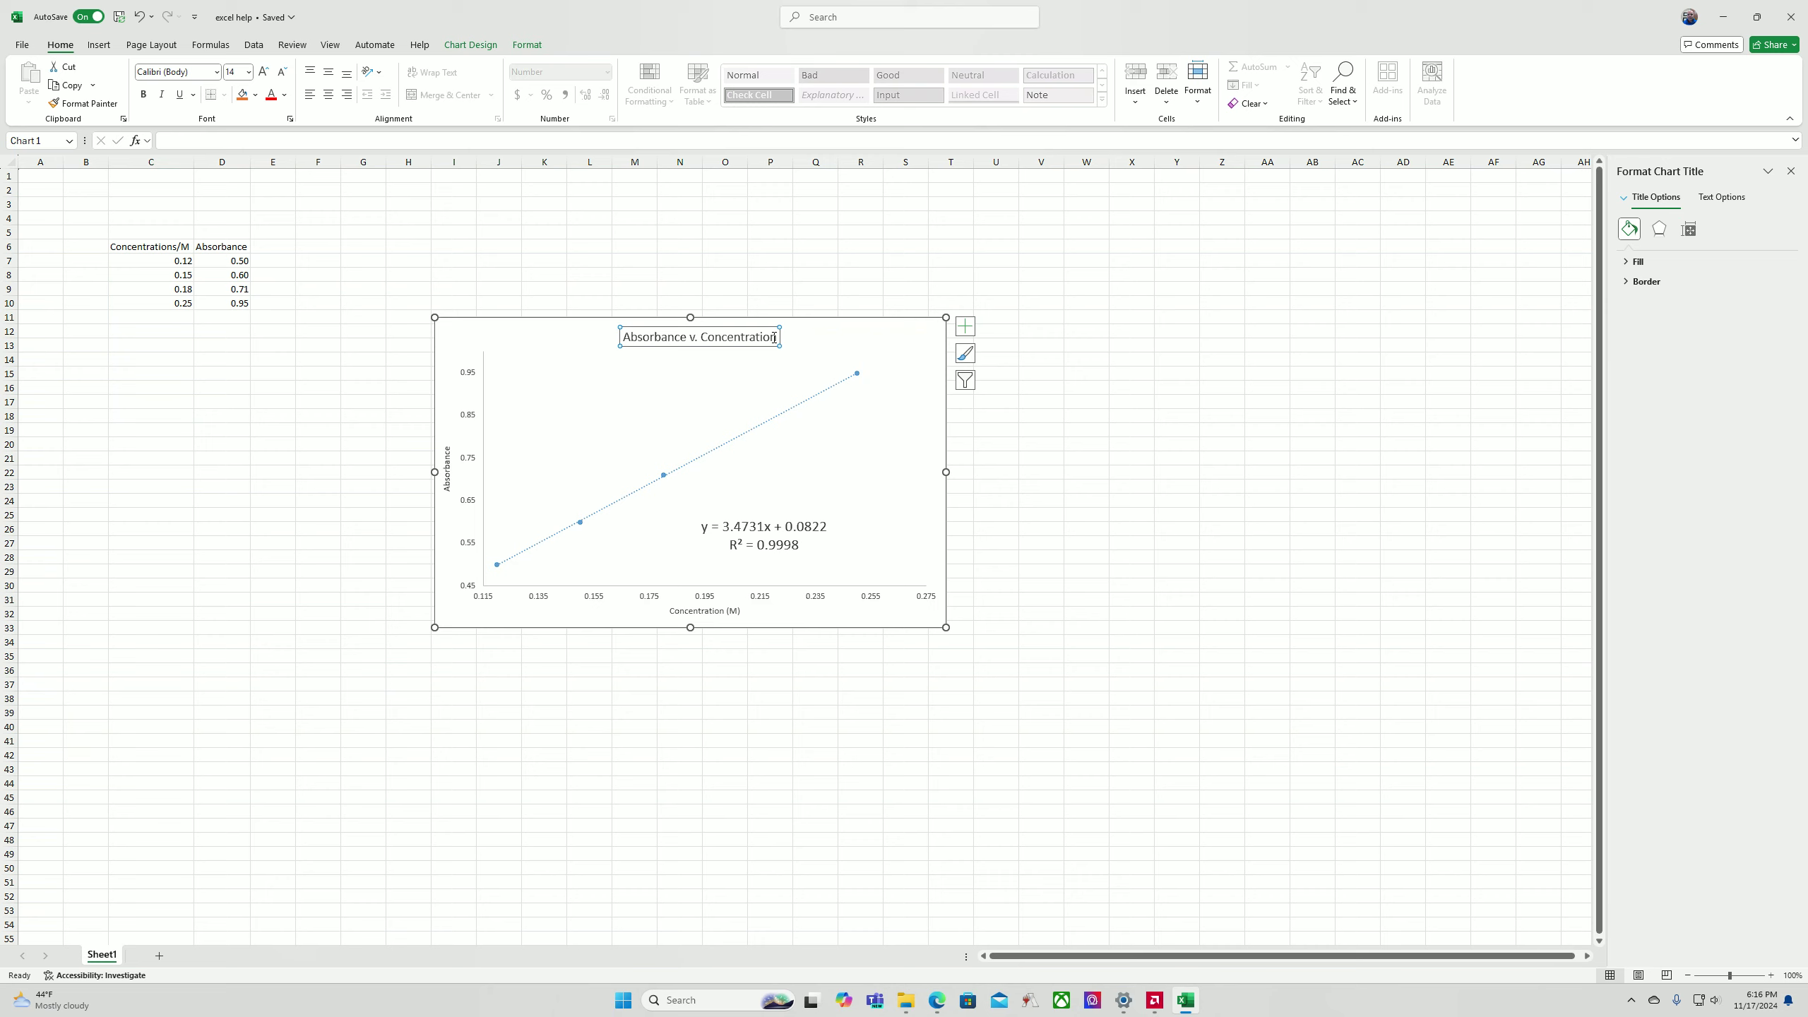
Replace the chart title text with "Beer's Law Analysis for Molar Absorptivity".
triple_click(775, 337)
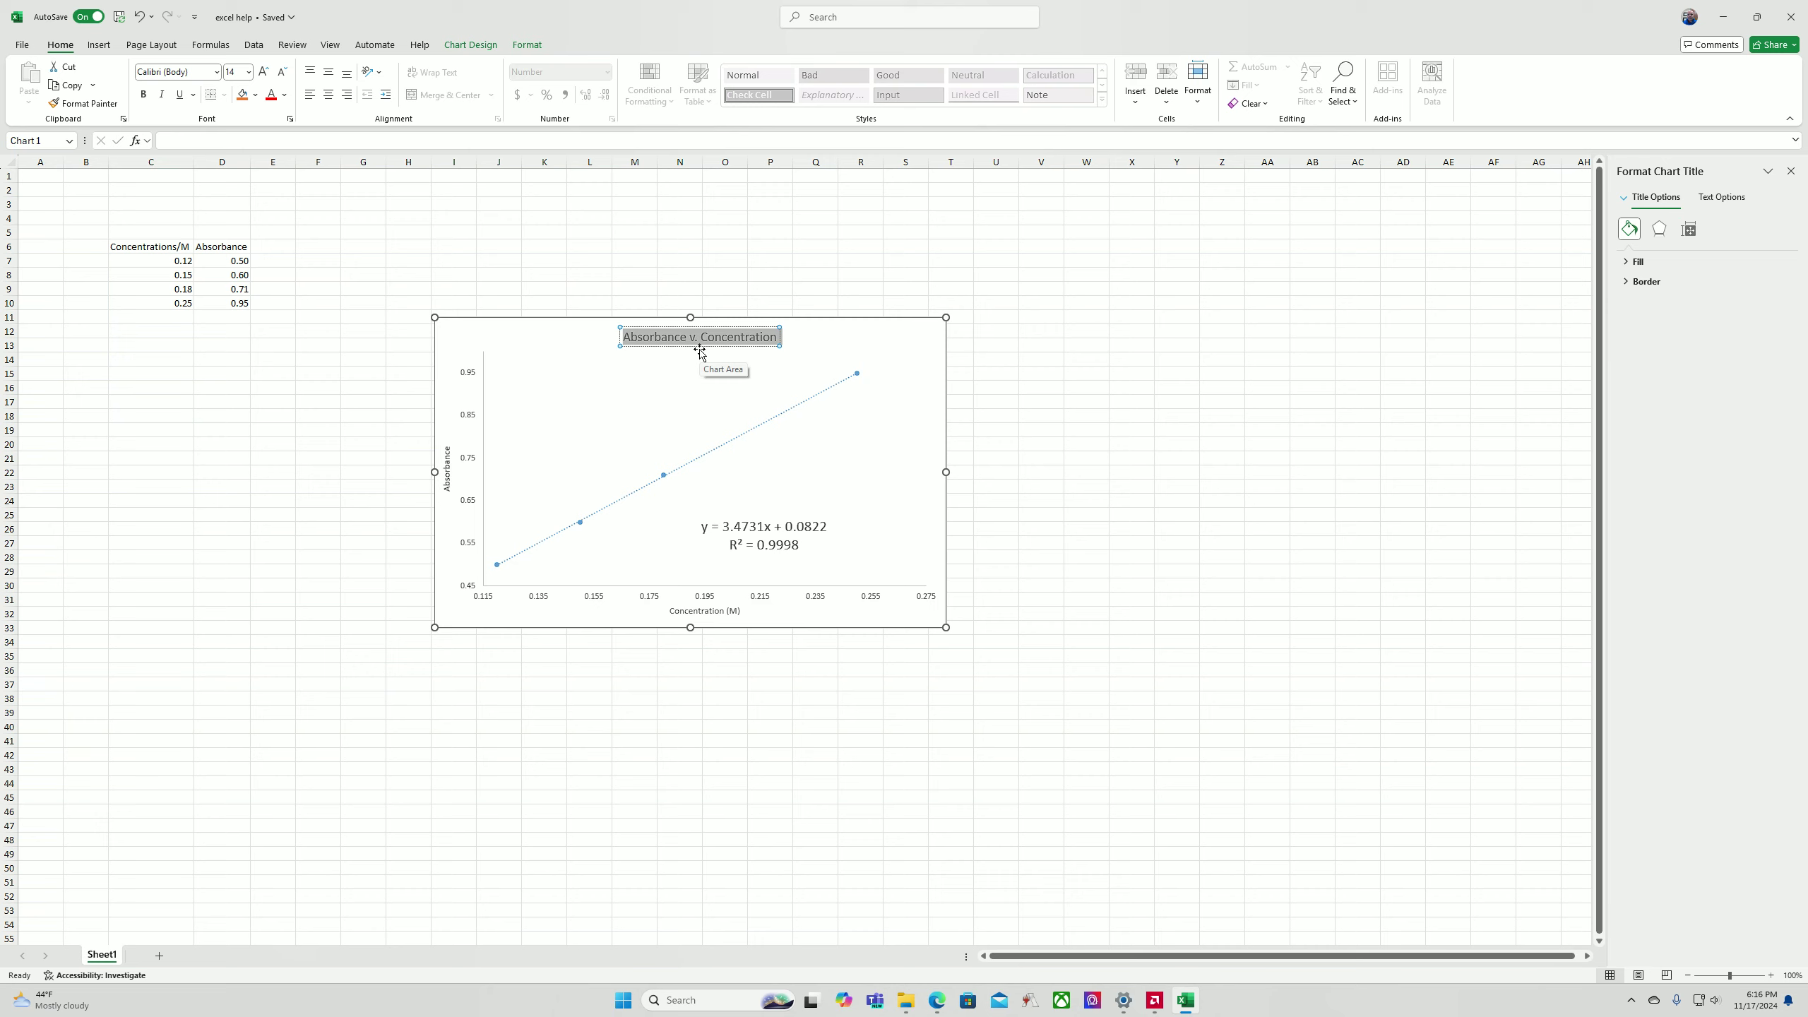
text(Beer')
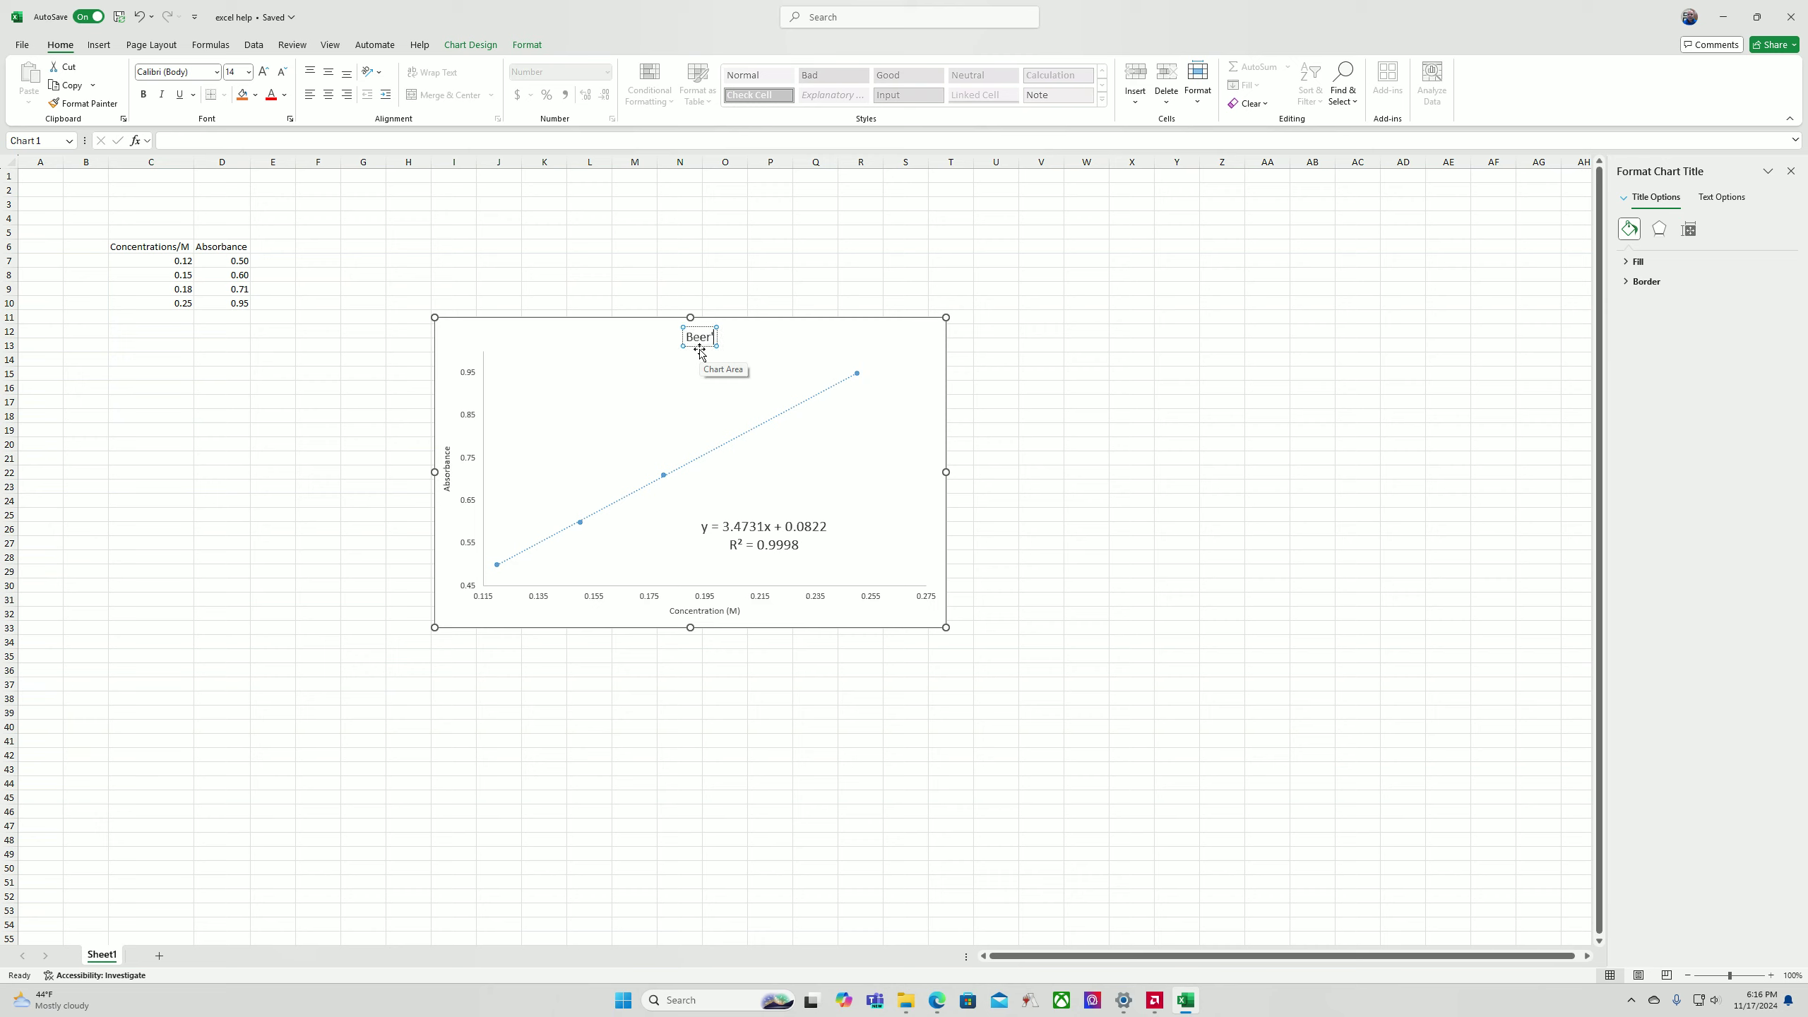
text(s Law Analysis for)
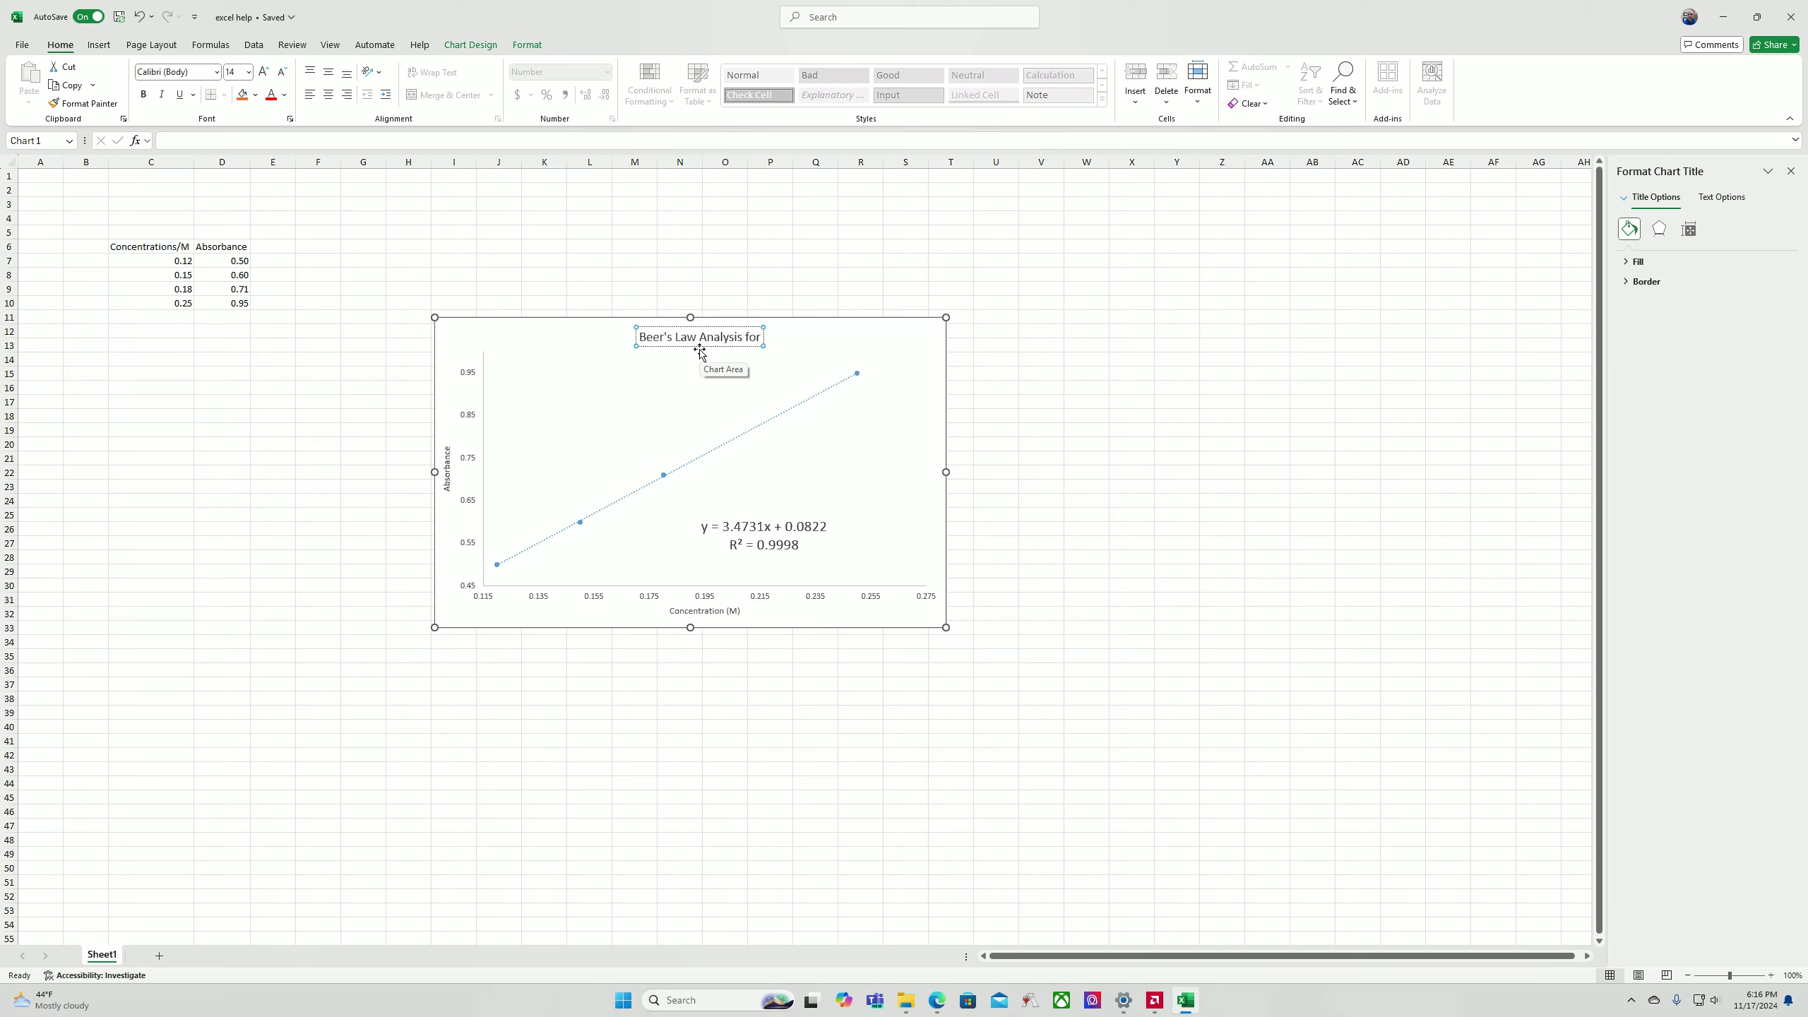
text( Molar A)
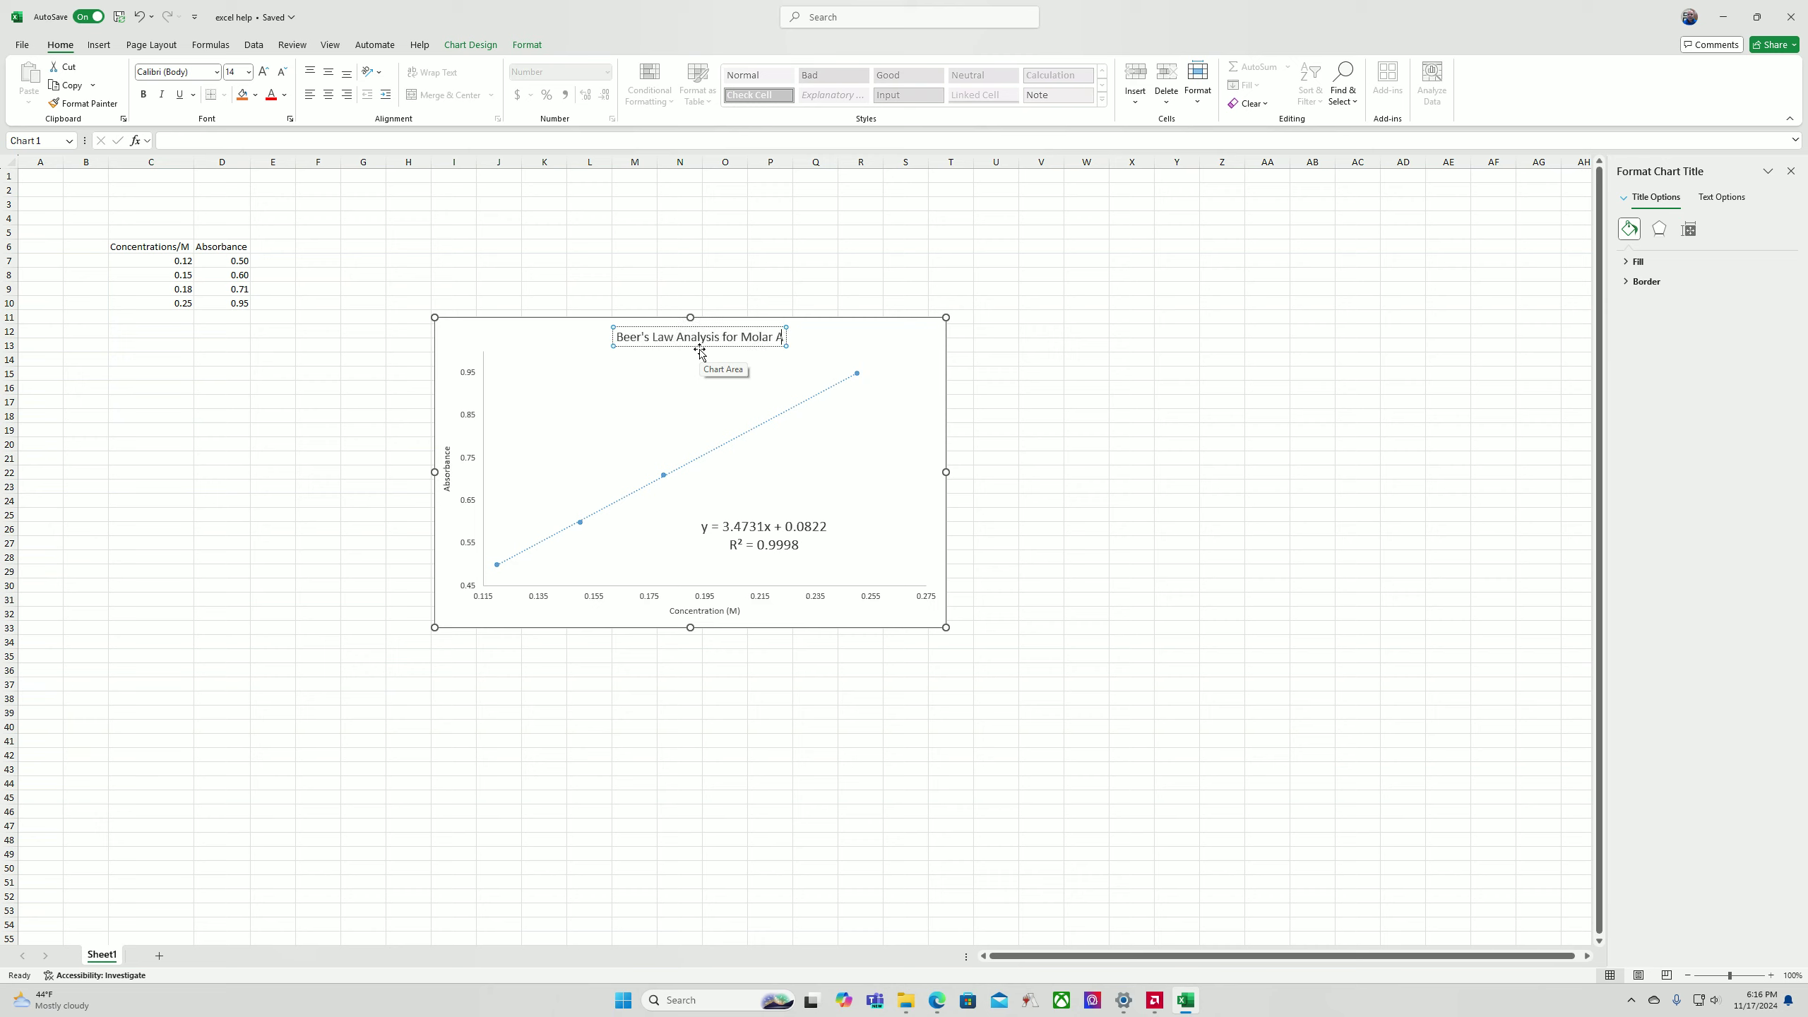
text(bsorptivity)
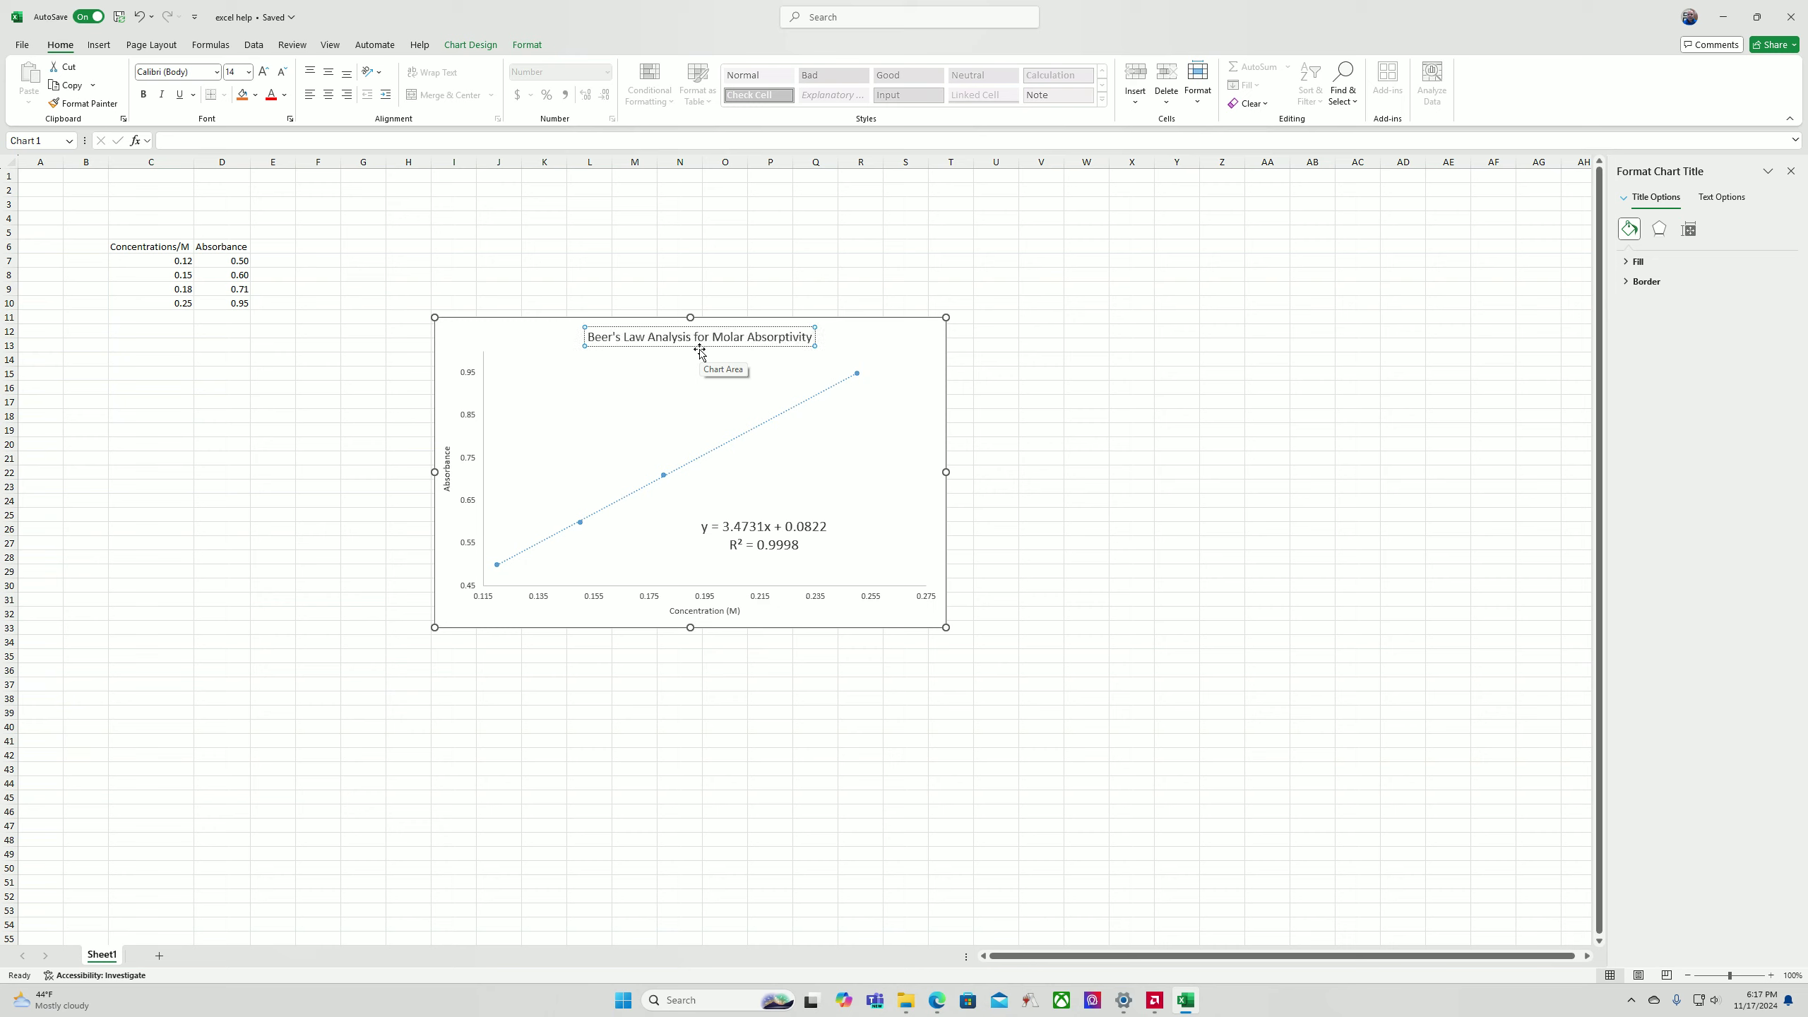
click(781, 628)
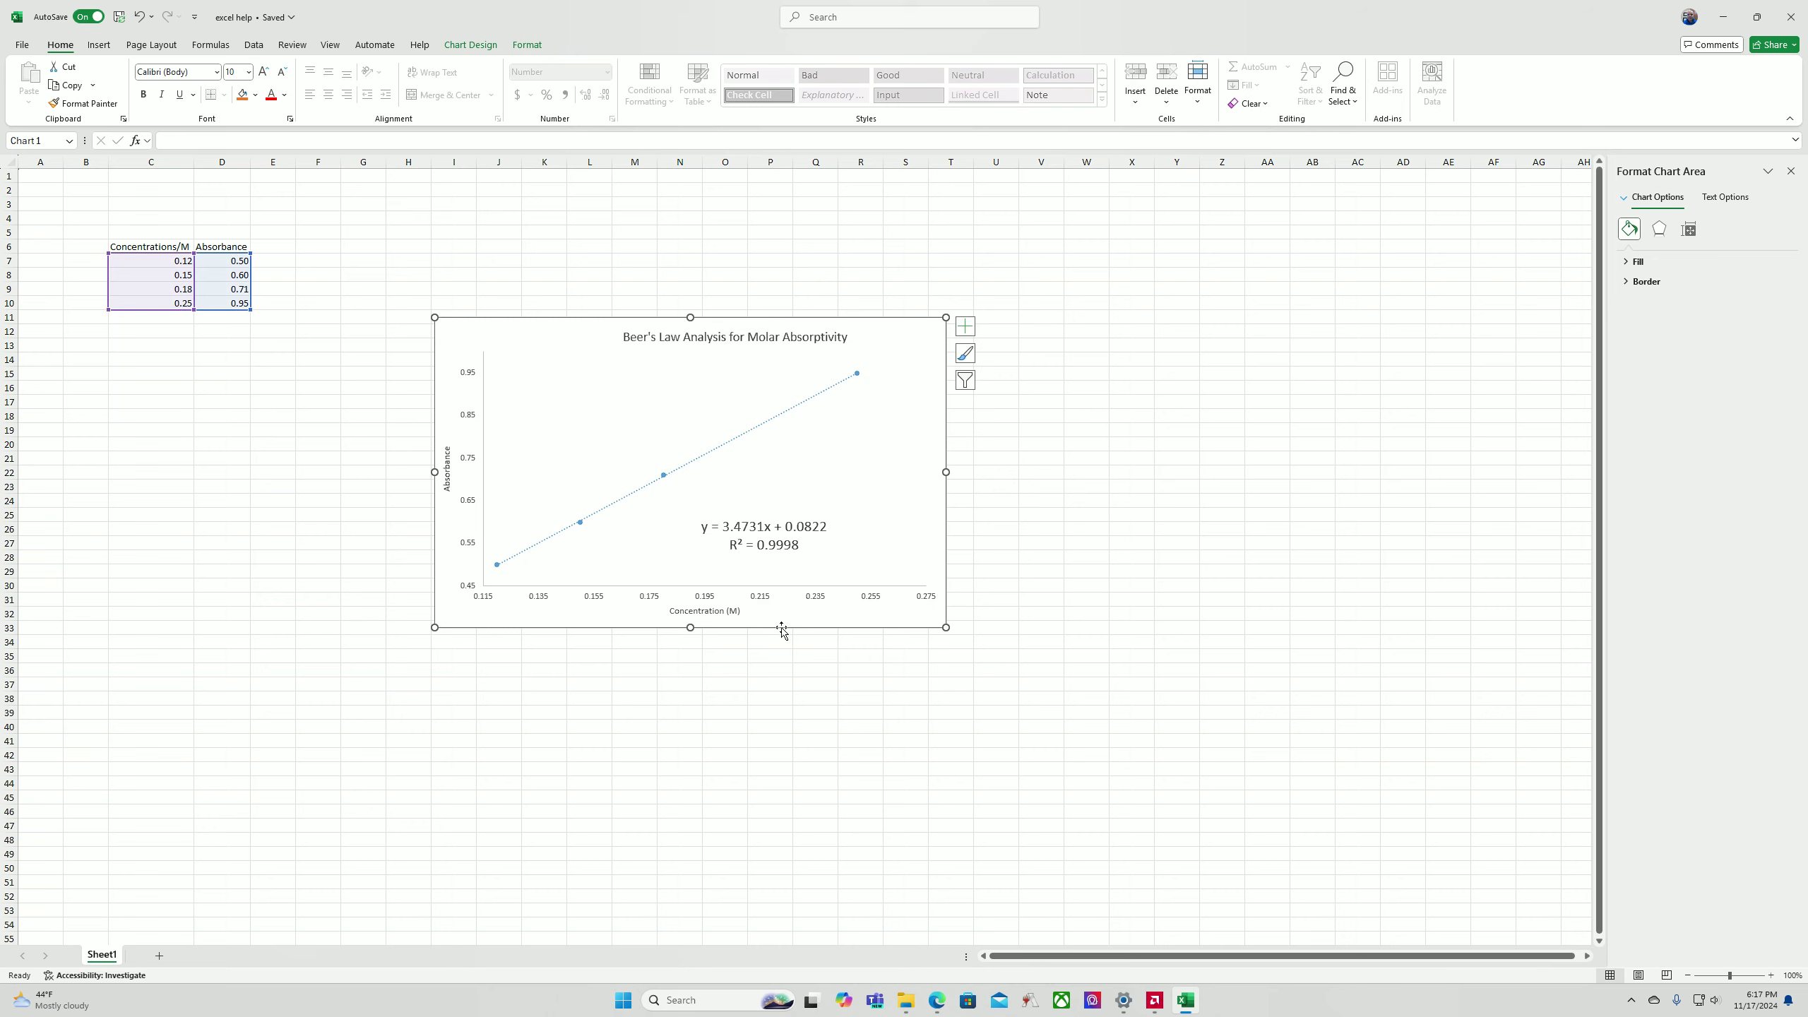
Move the chart title so it sits centred above the plot area.
click(730, 355)
click(732, 347)
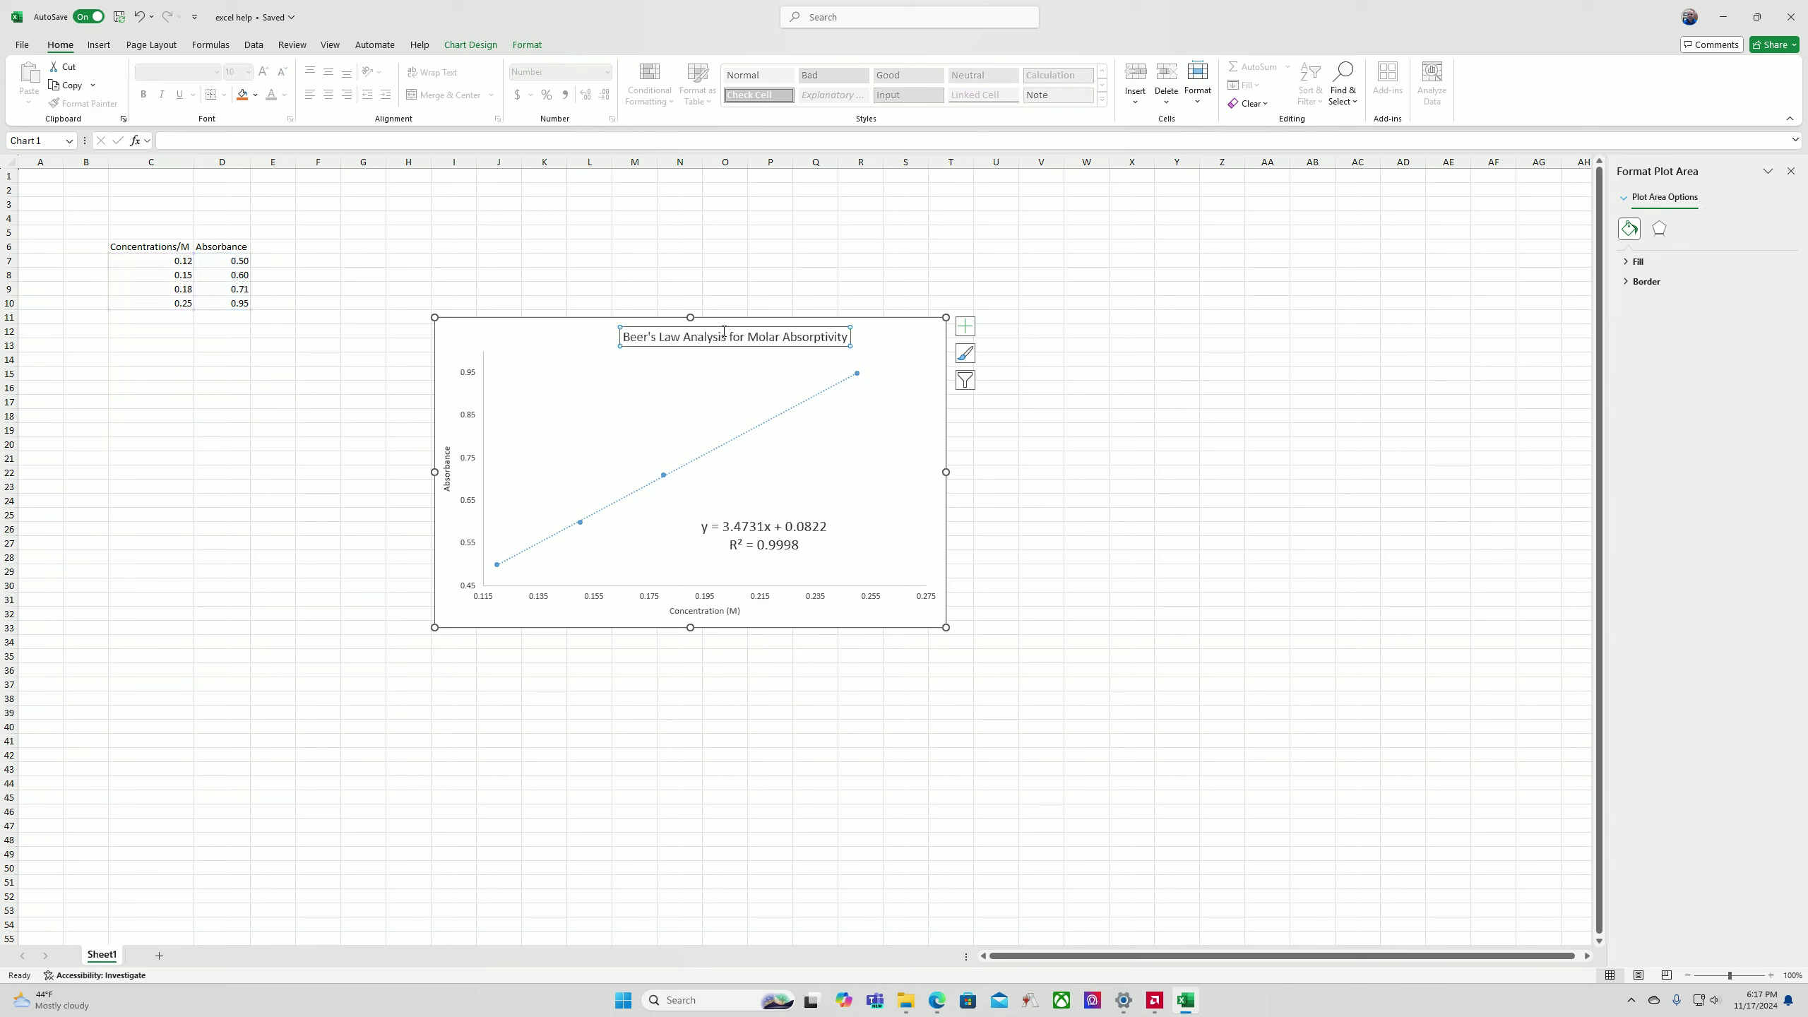
drag(733, 348, 686, 355)
click(819, 346)
click(721, 342)
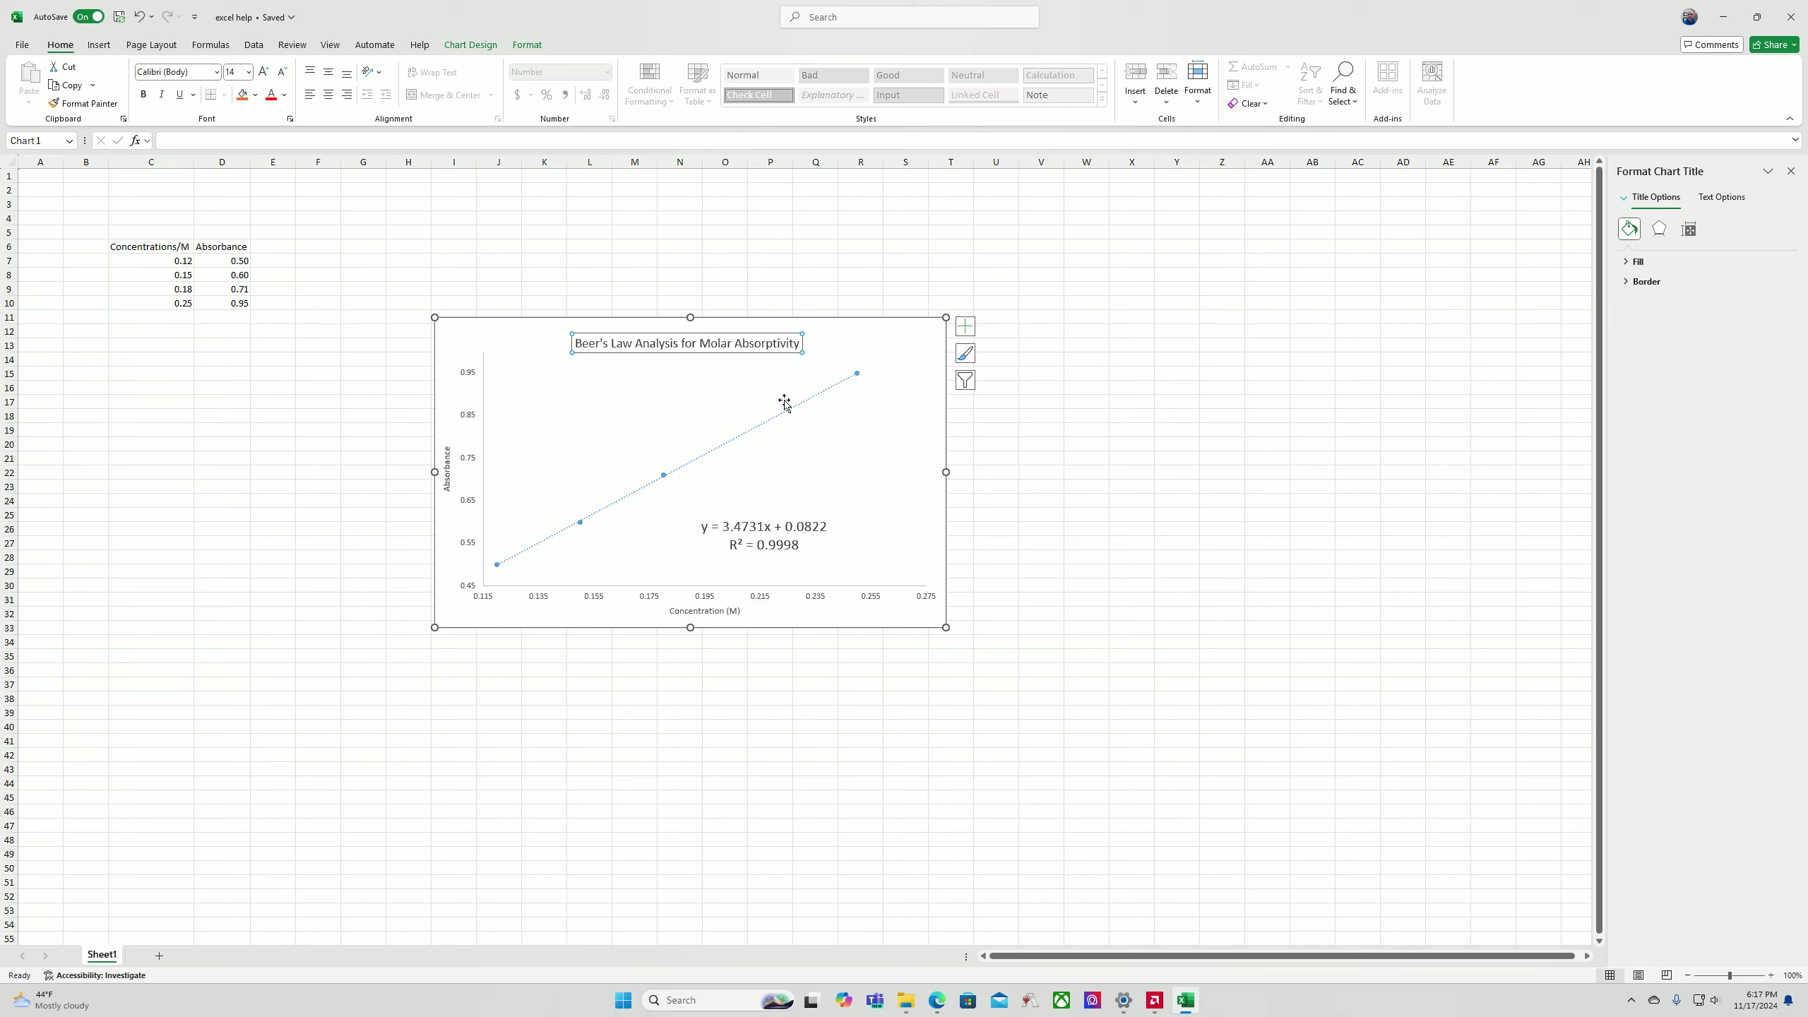
click(832, 326)
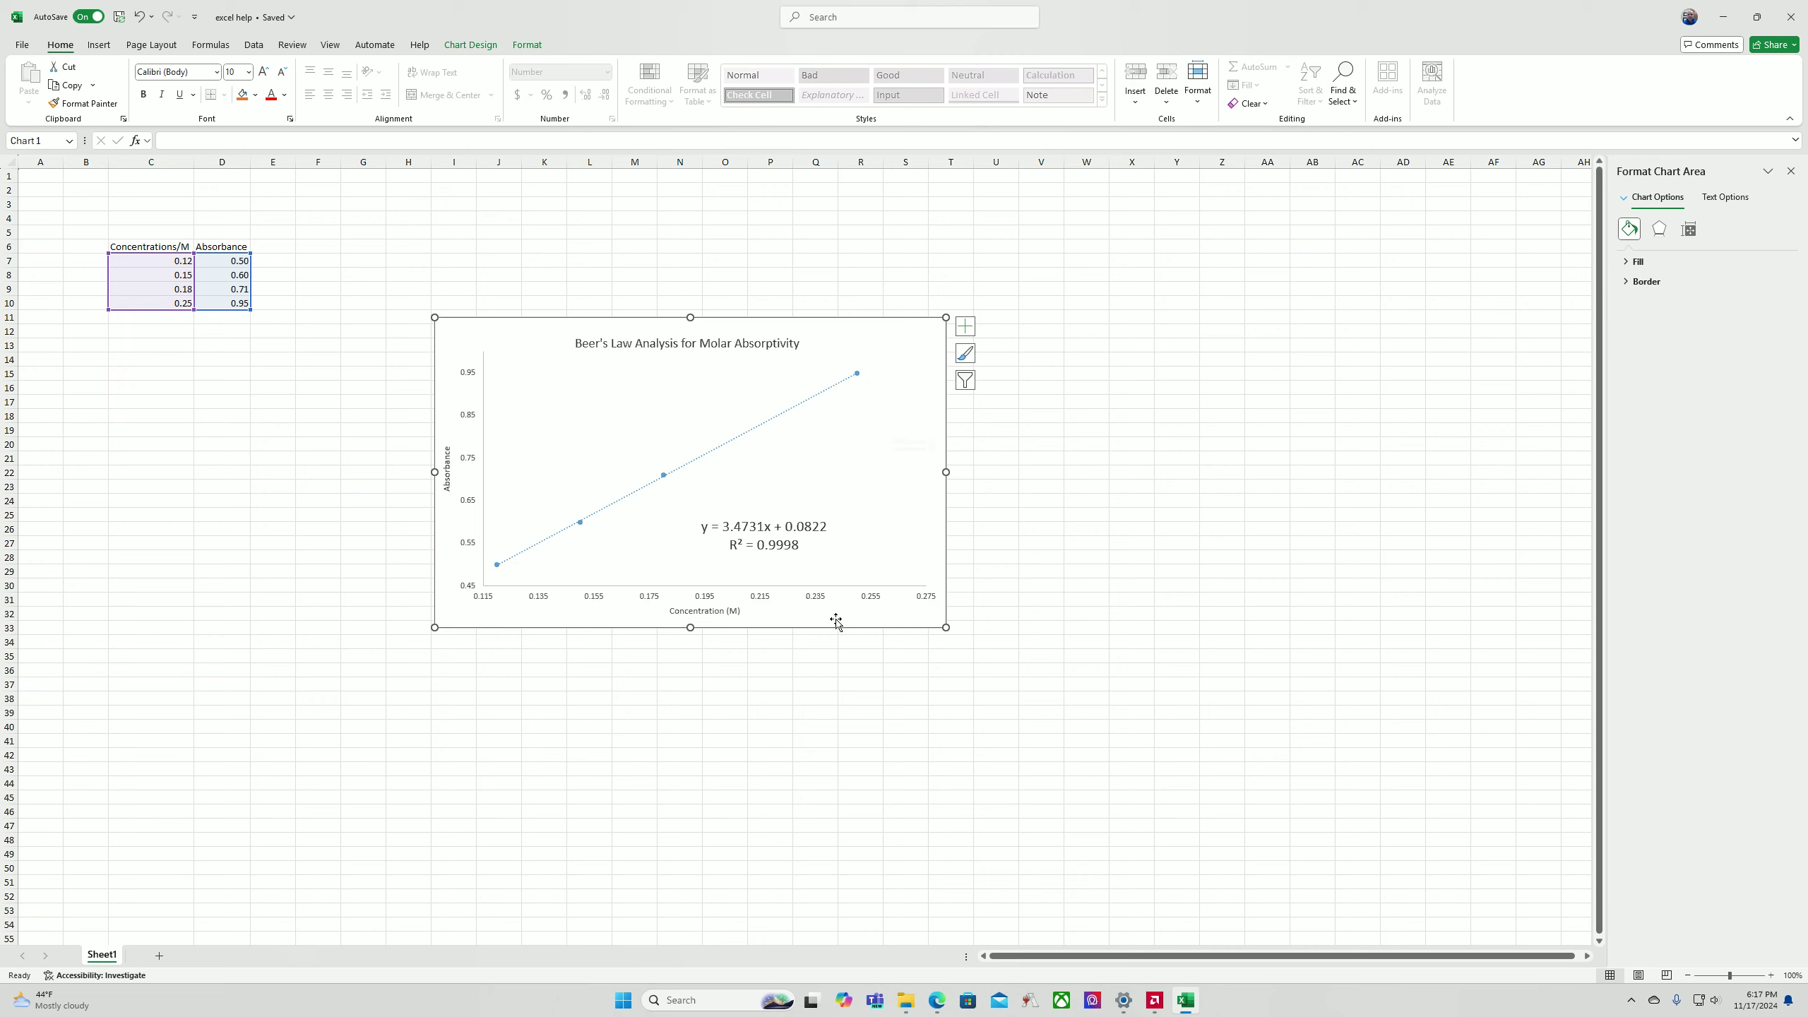
Set the maximum bound of the horizontal concentration axis to 0.26.
click(871, 597)
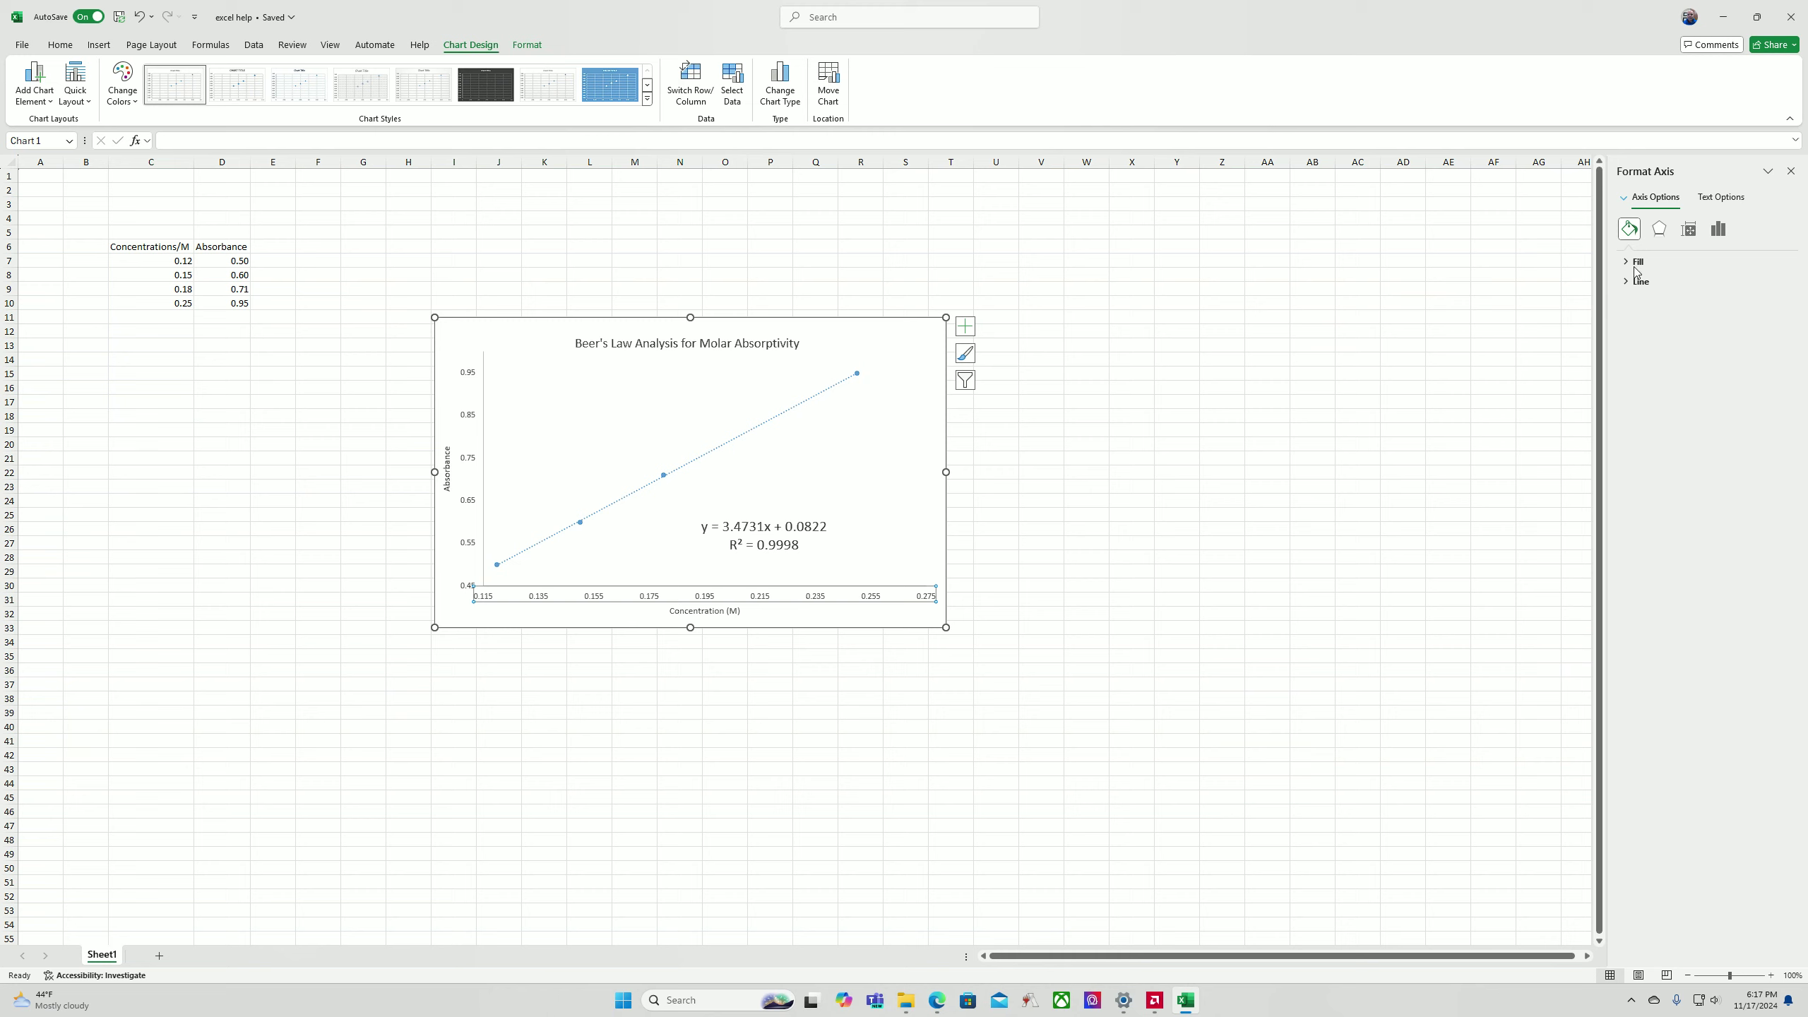
click(1718, 229)
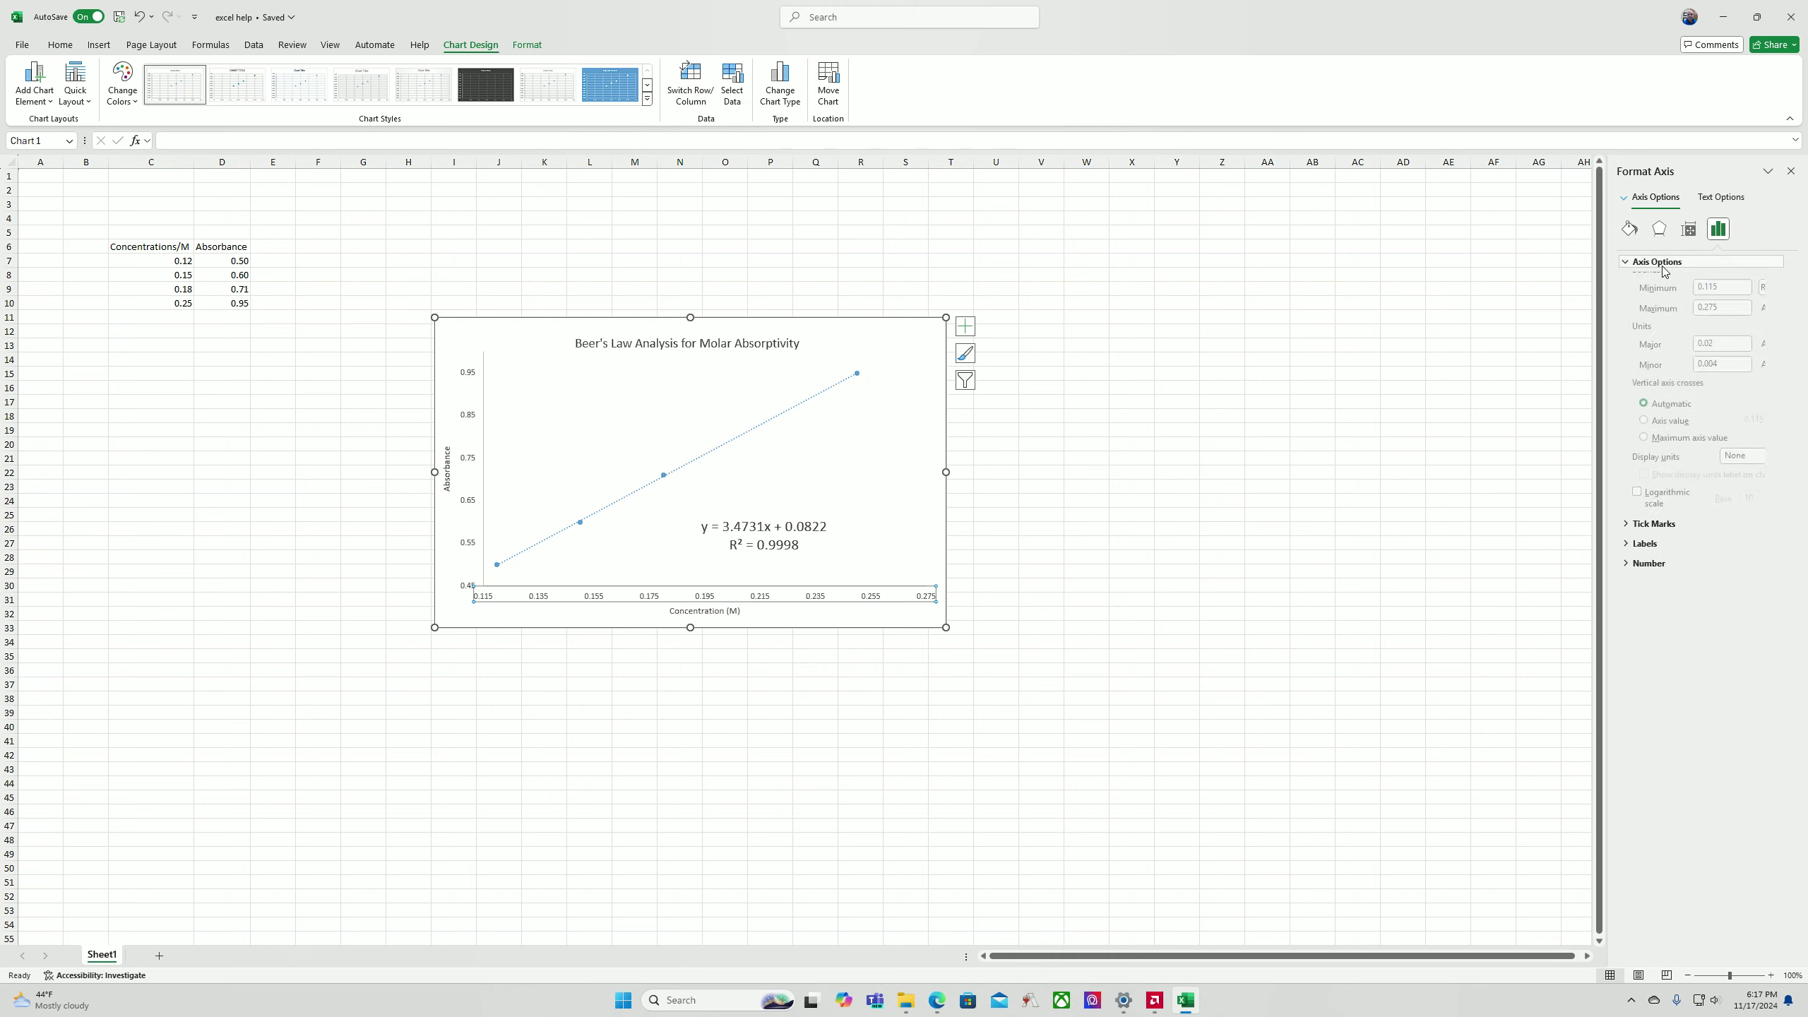
drag(1749, 317, 1668, 320)
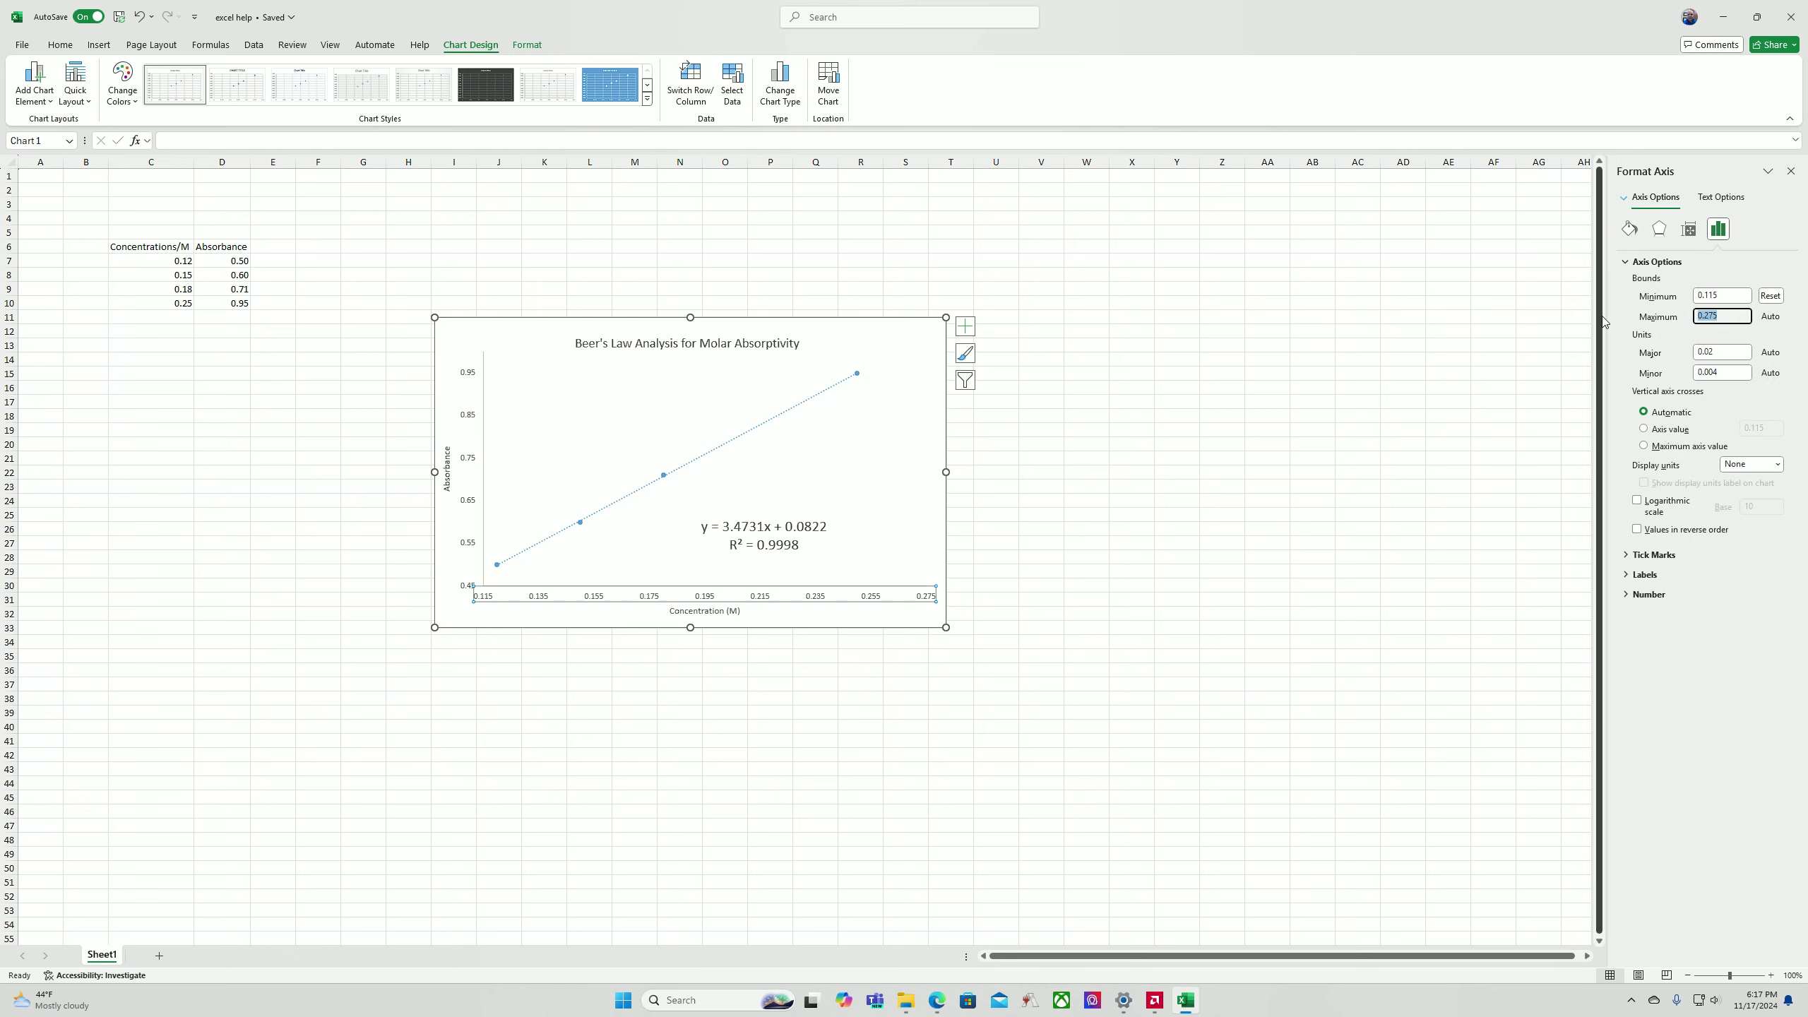
text(0.26)
key(Return)
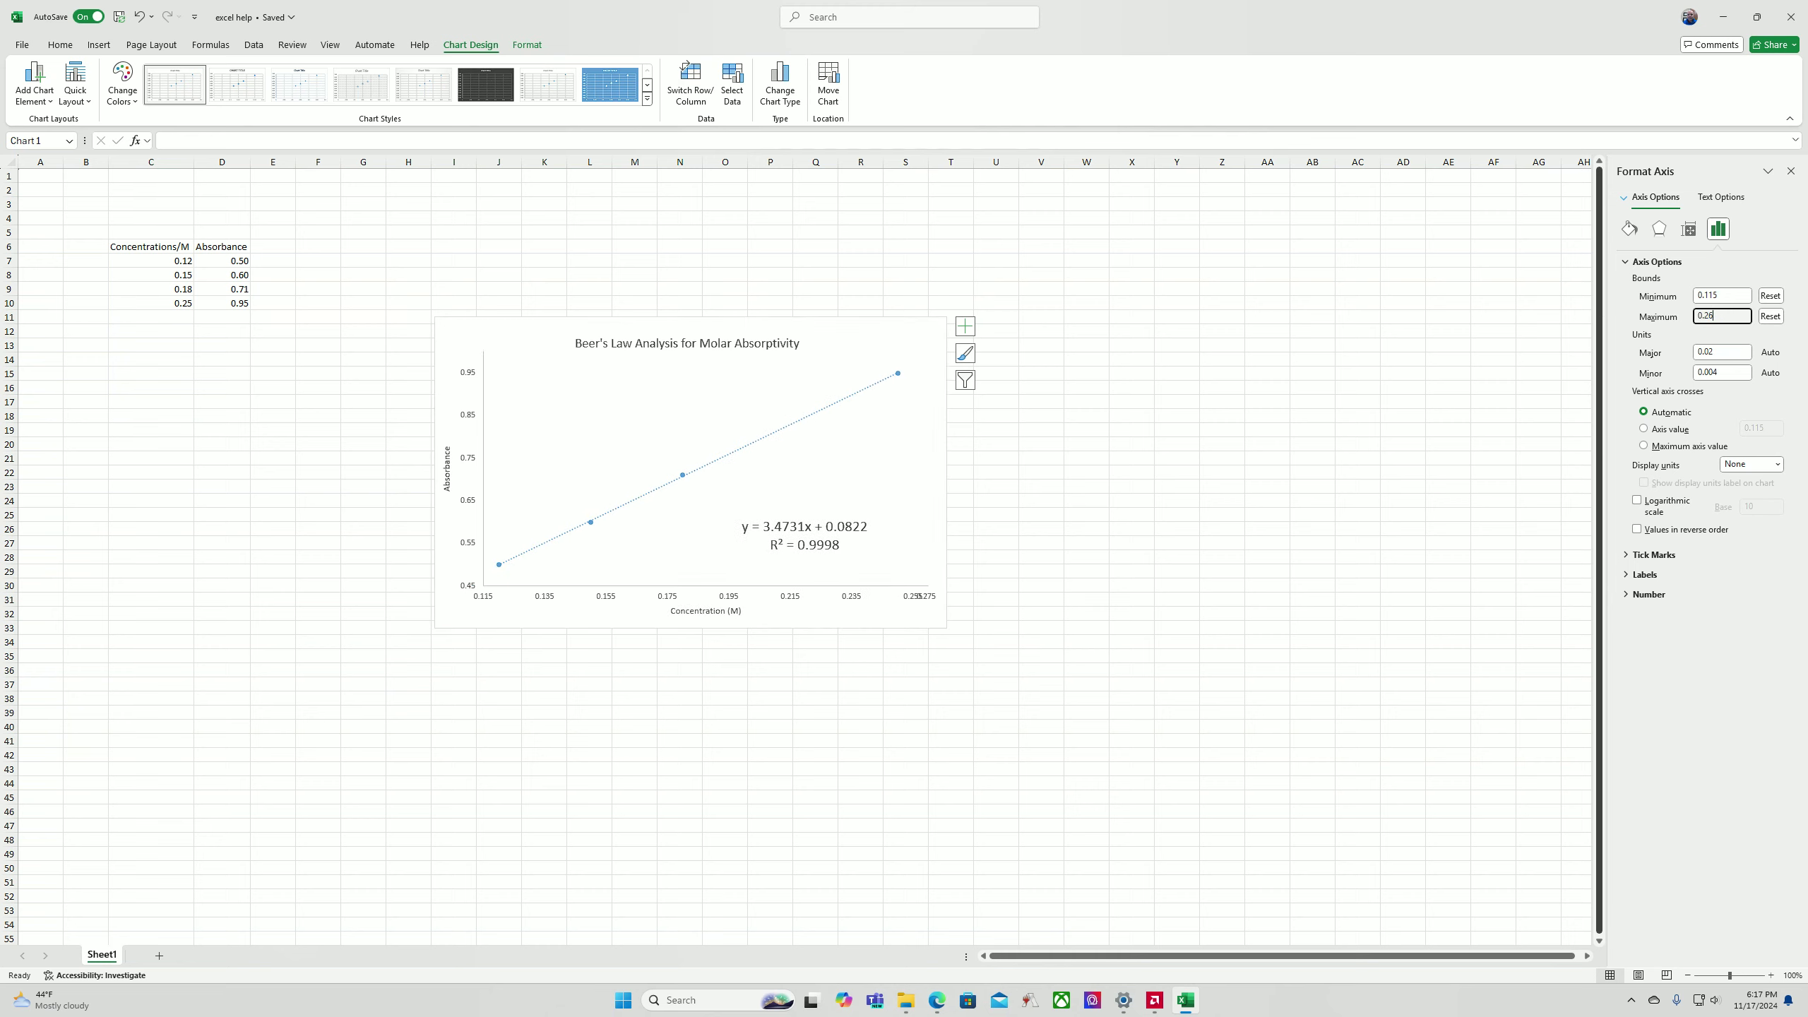
click(834, 335)
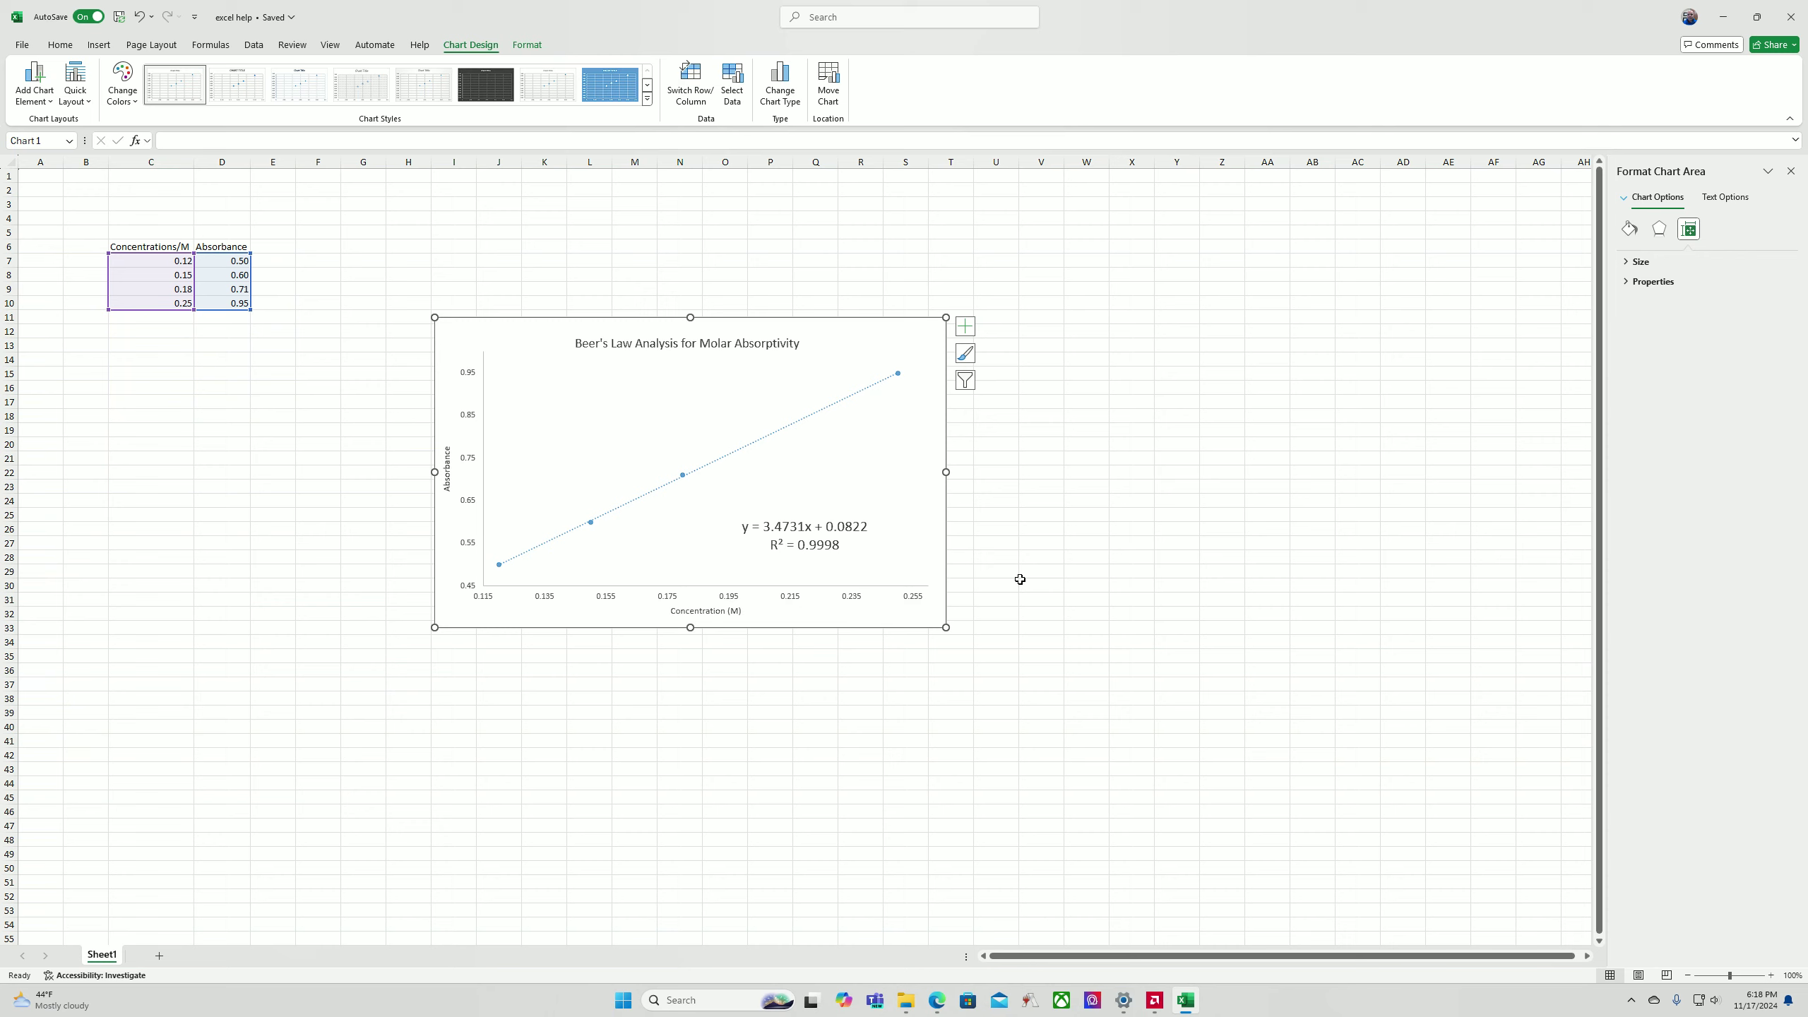
click(1155, 1000)
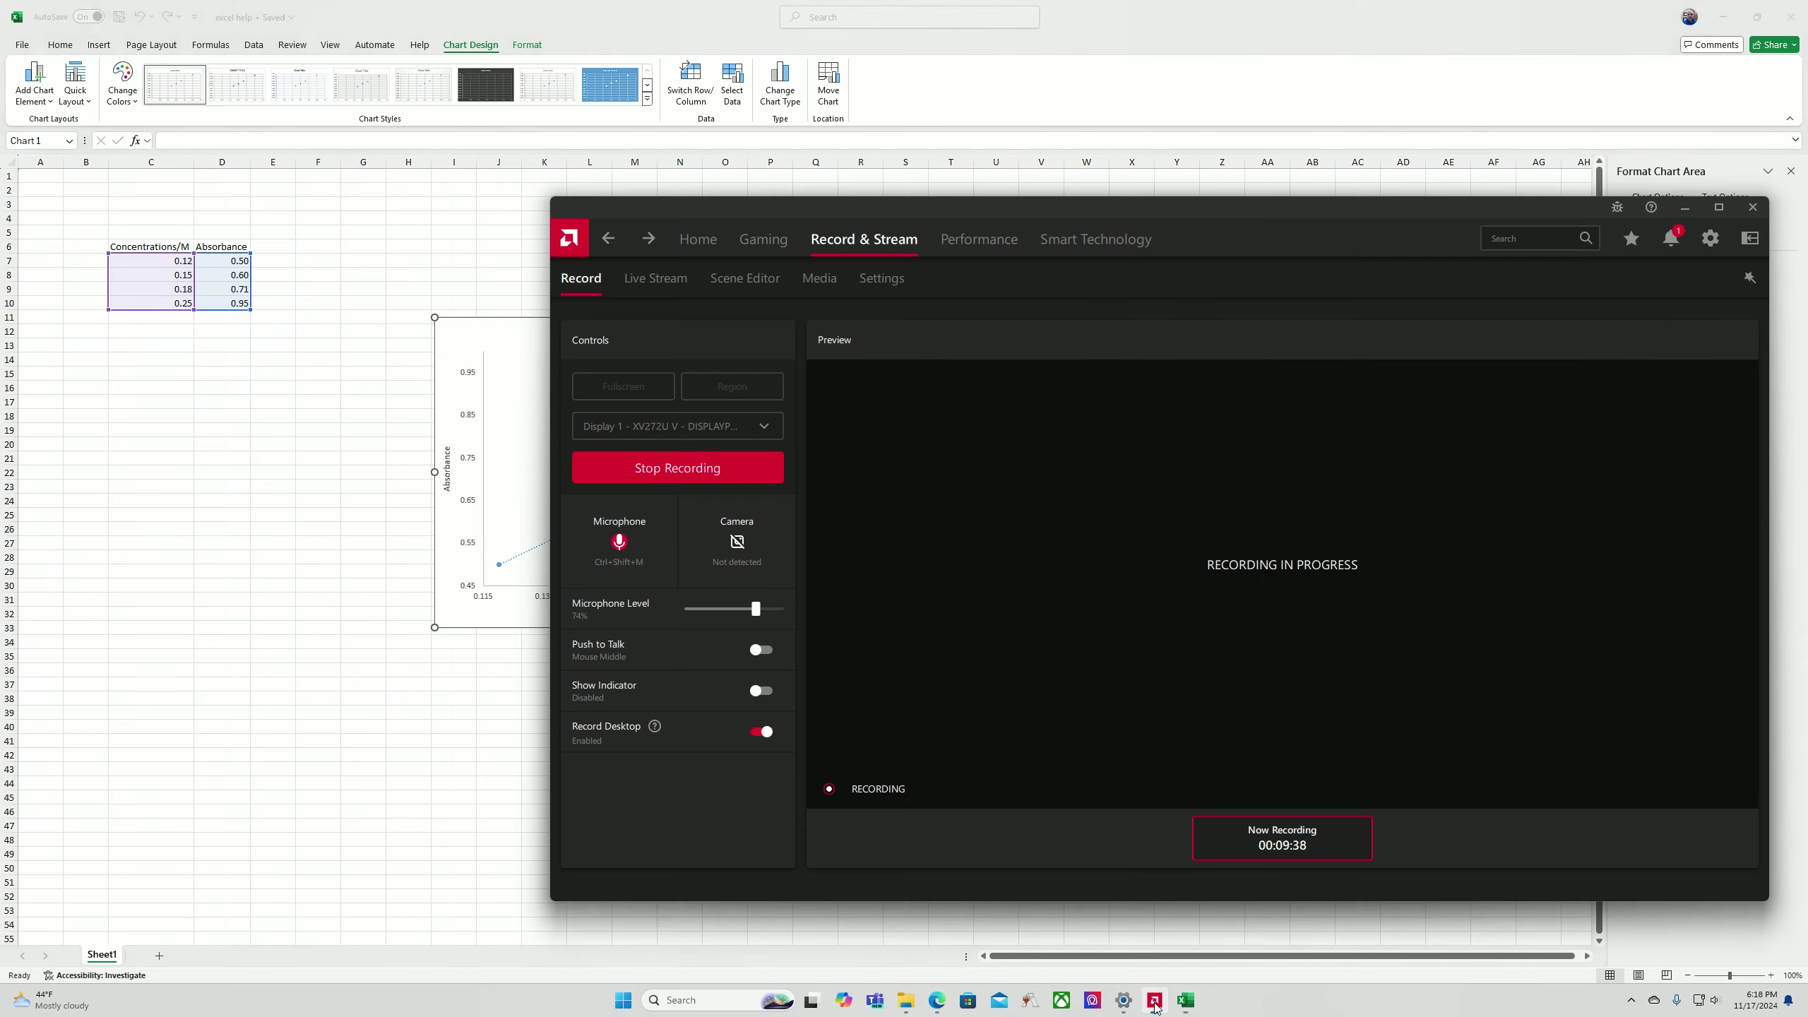